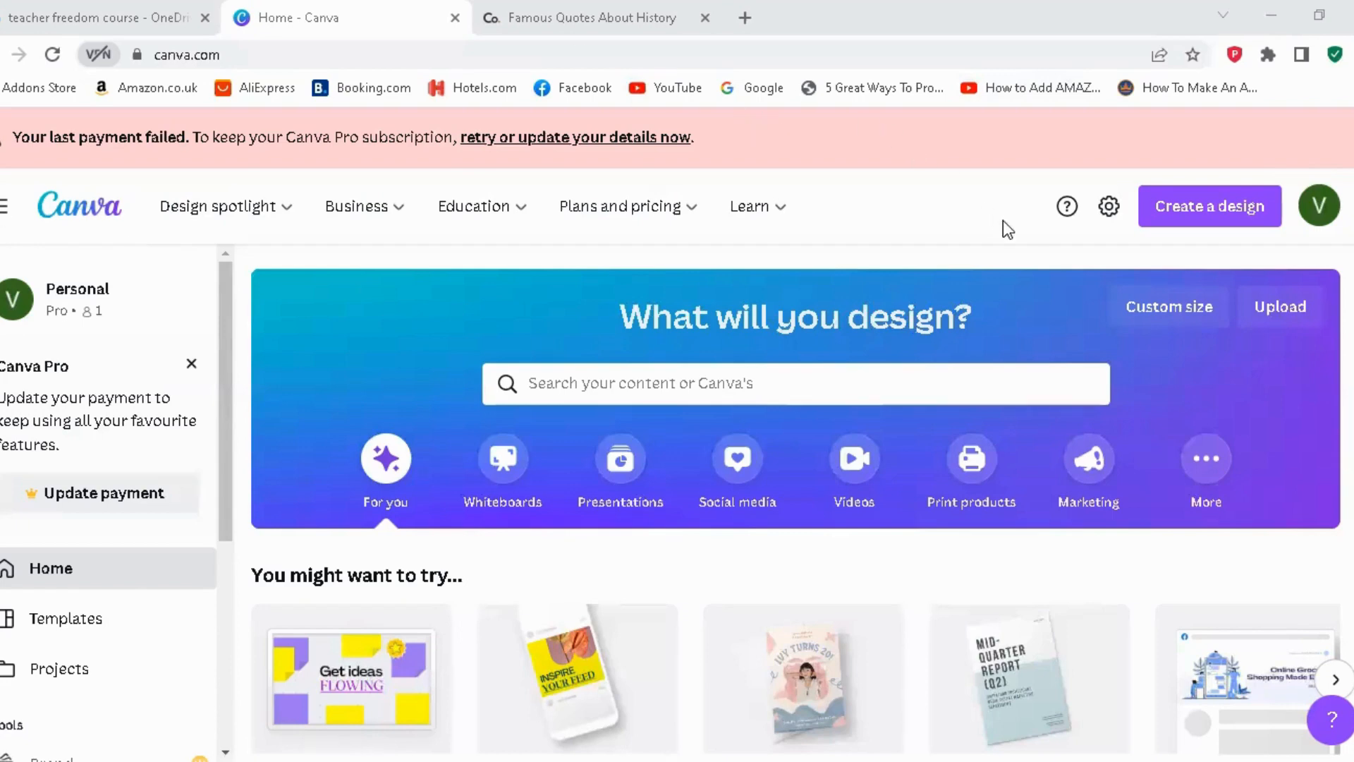
# Search the design templates for "bookmark" and open the Kids Bookmark results
pyautogui.click(242, 217)
pyautogui.click(686, 378)
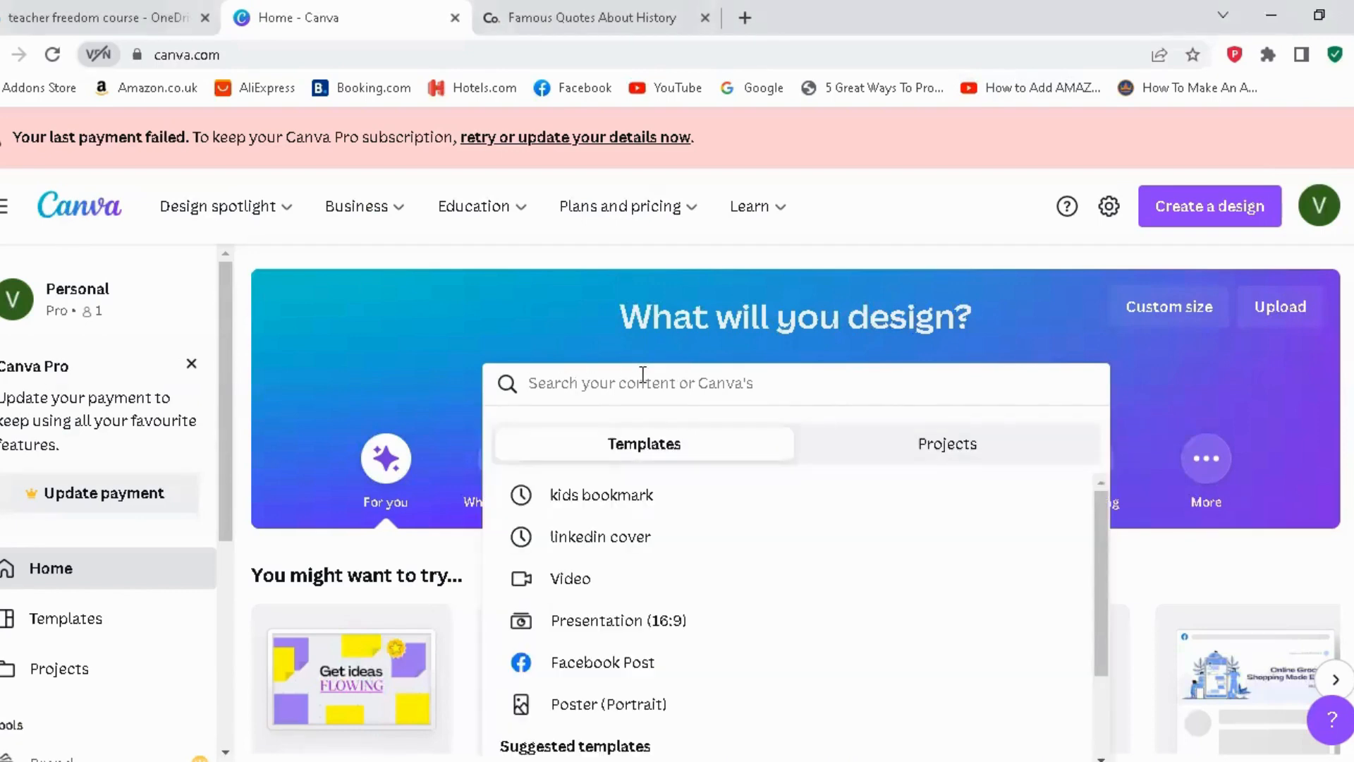
pyautogui.write('bo')
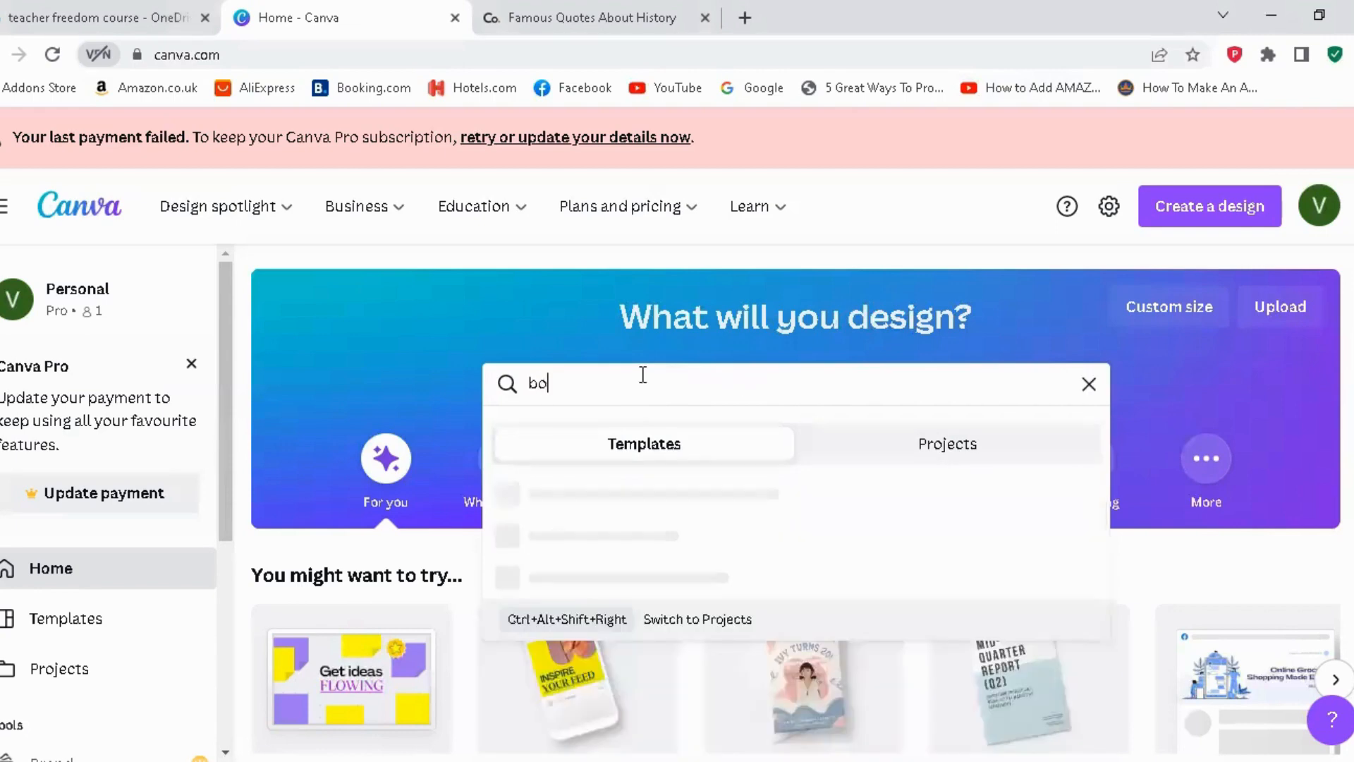
pyautogui.write('okmark')
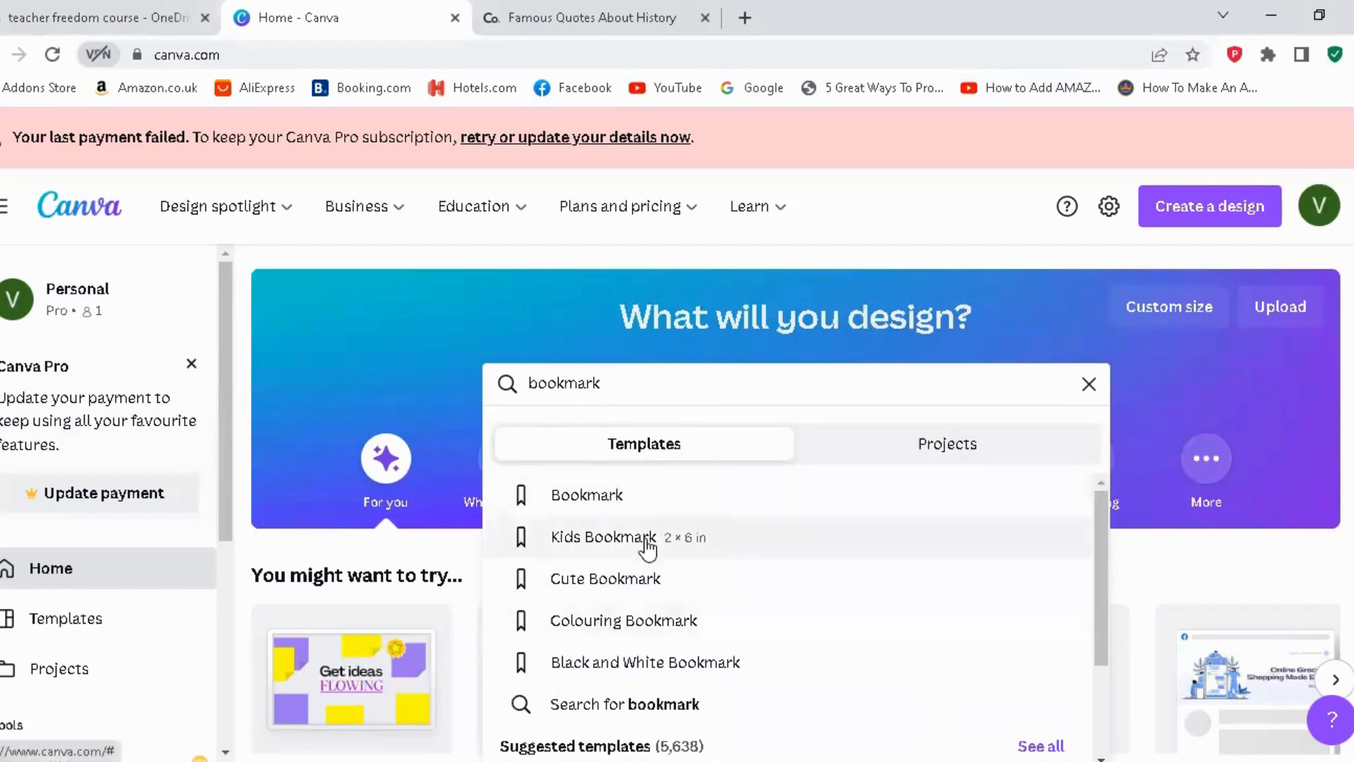
pyautogui.click(618, 543)
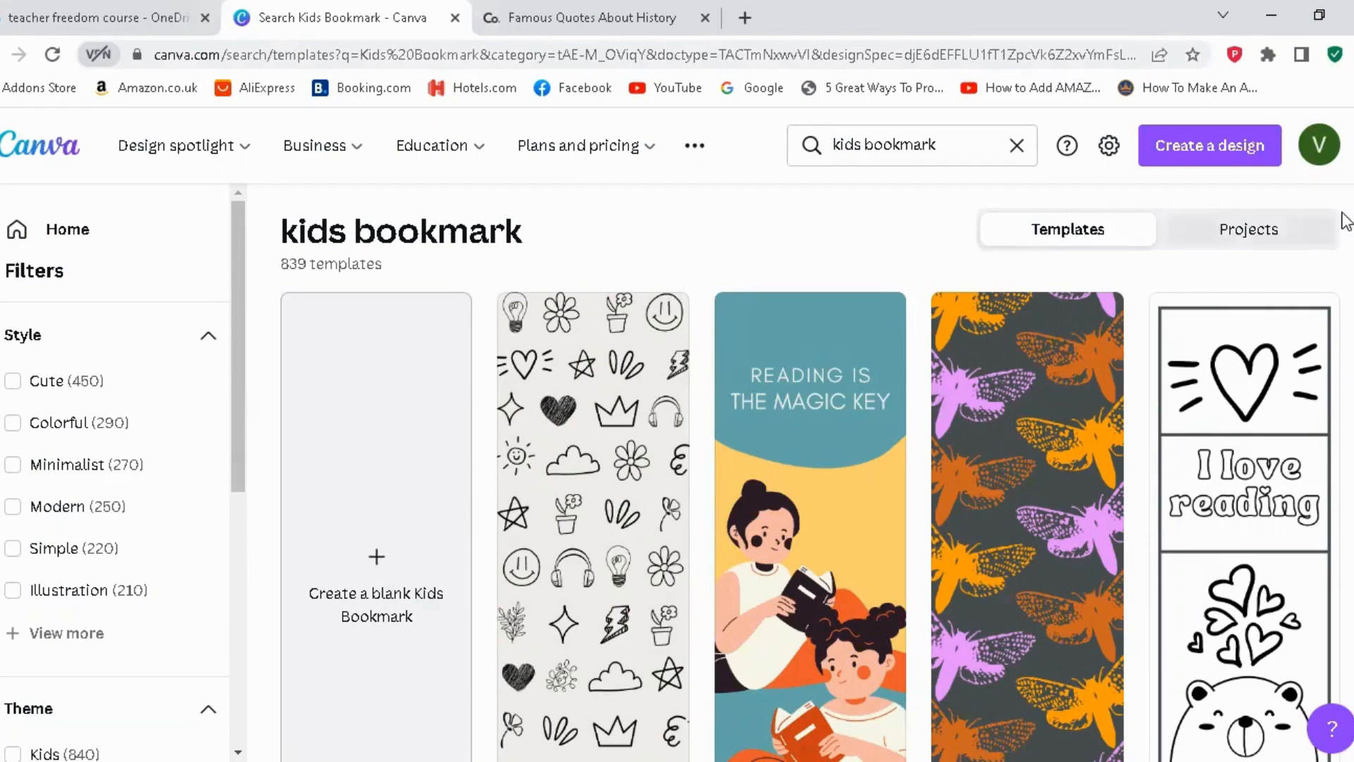
# Browse the kids bookmark templates and open the black-and-white bear coloring bookmark with "I love reading"
pyautogui.scroll(-3, 1004, 350)
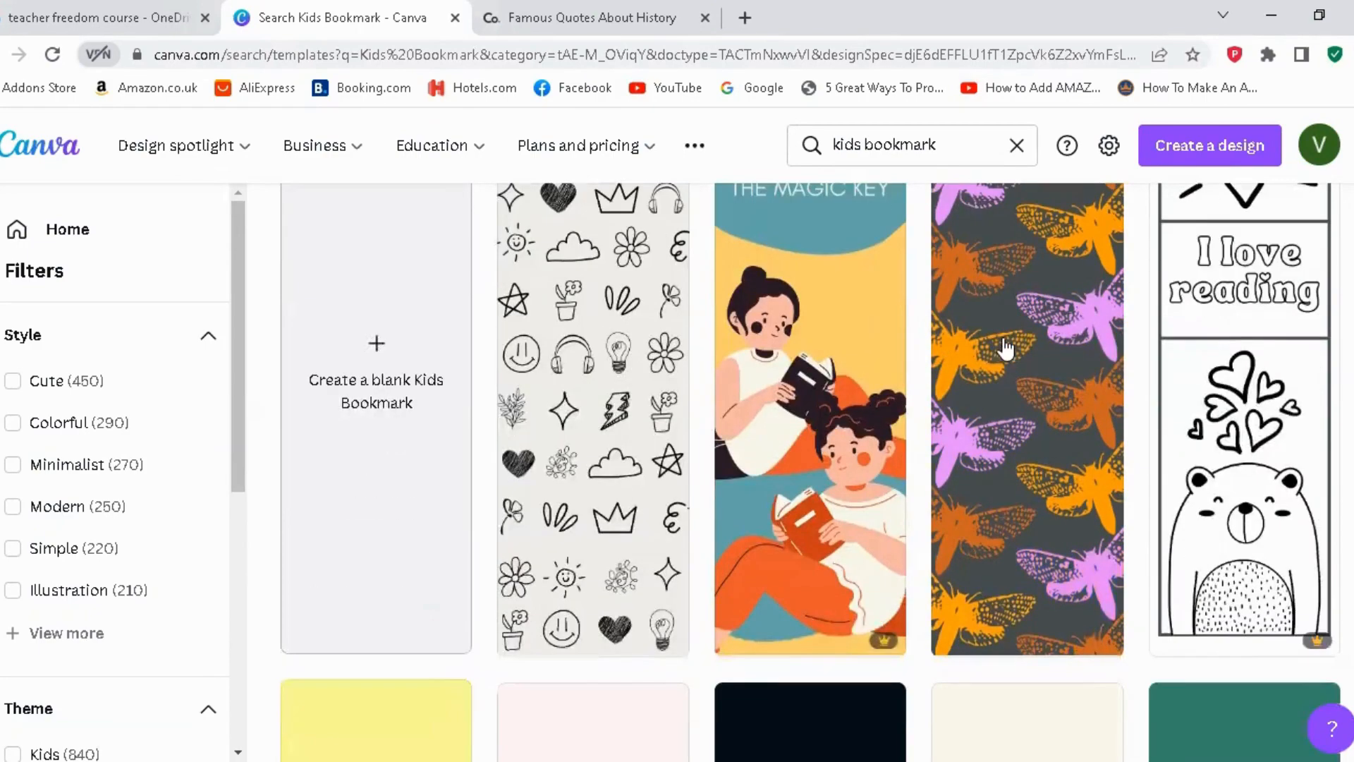
pyautogui.scroll(-6, 811, 471)
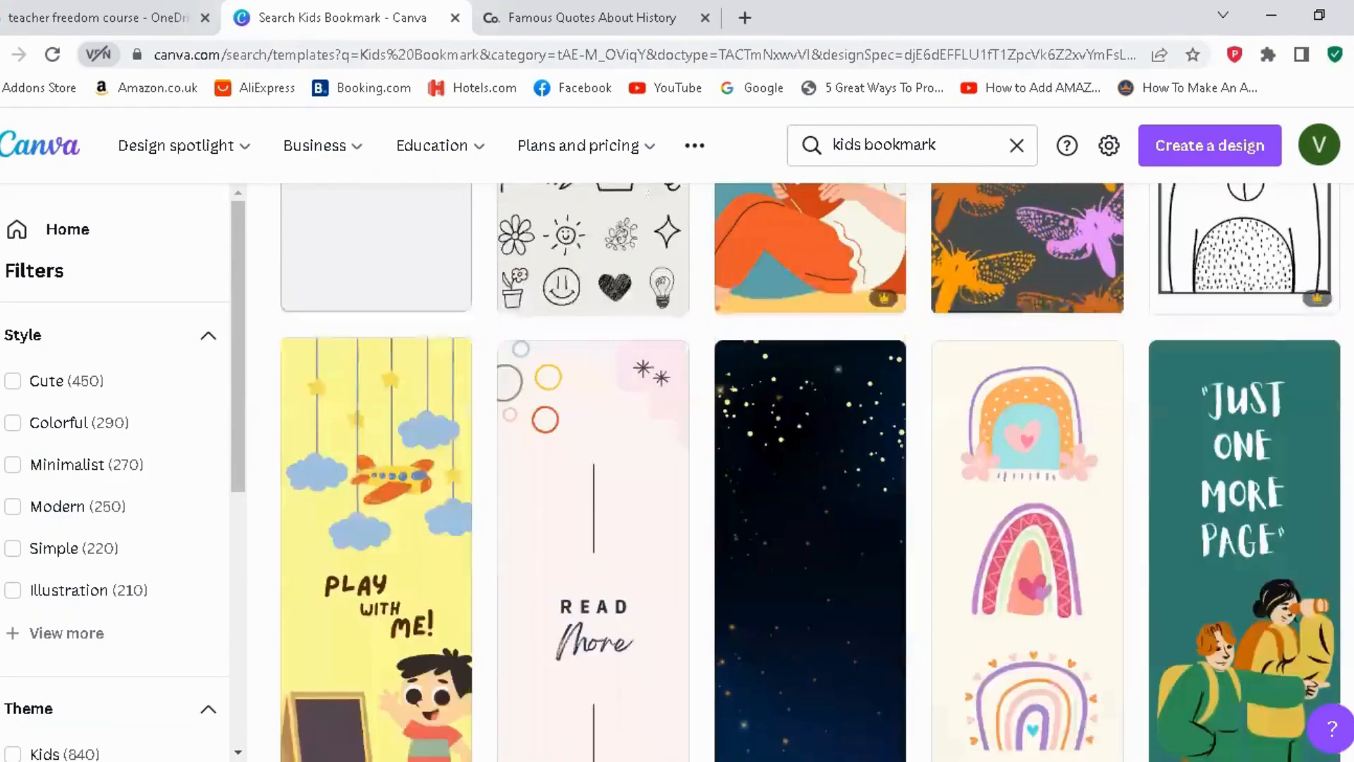
pyautogui.scroll(-10, 810, 472)
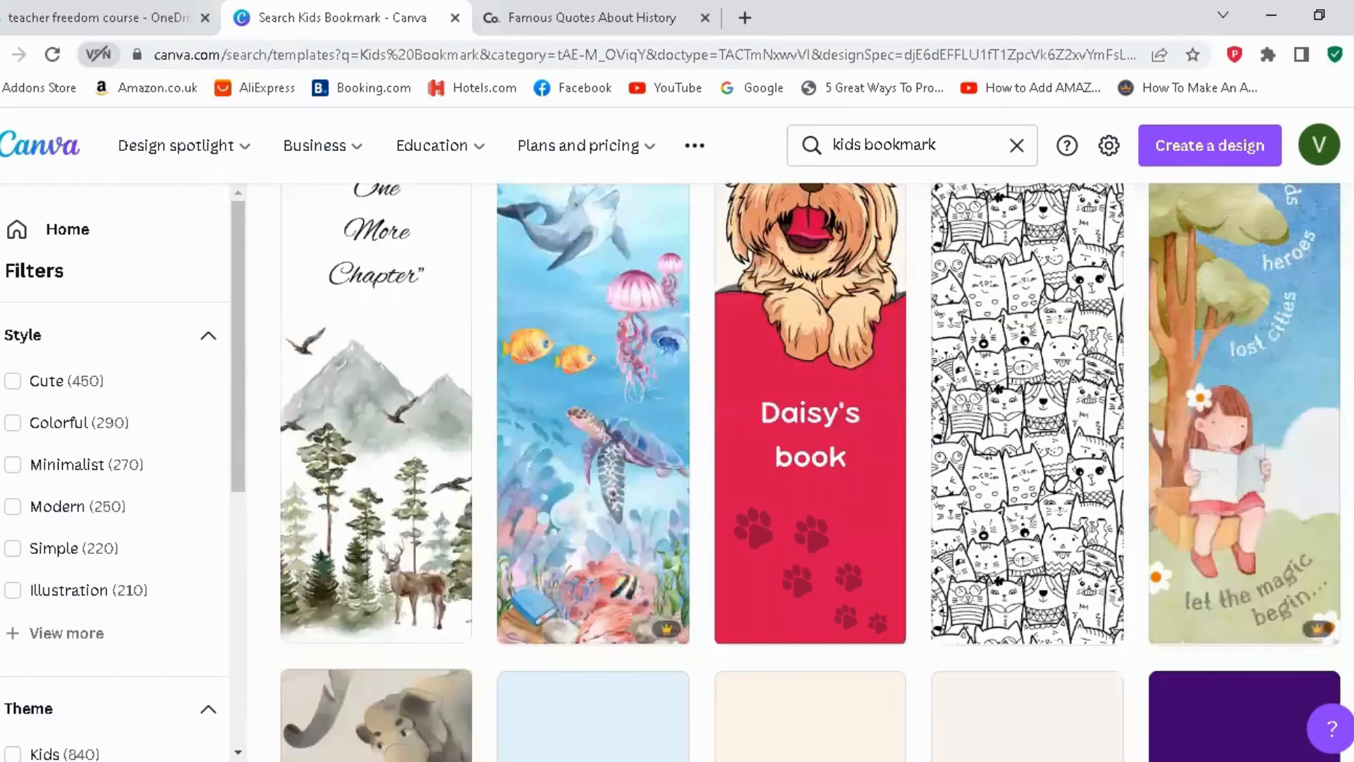
pyautogui.scroll(-12, 810, 471)
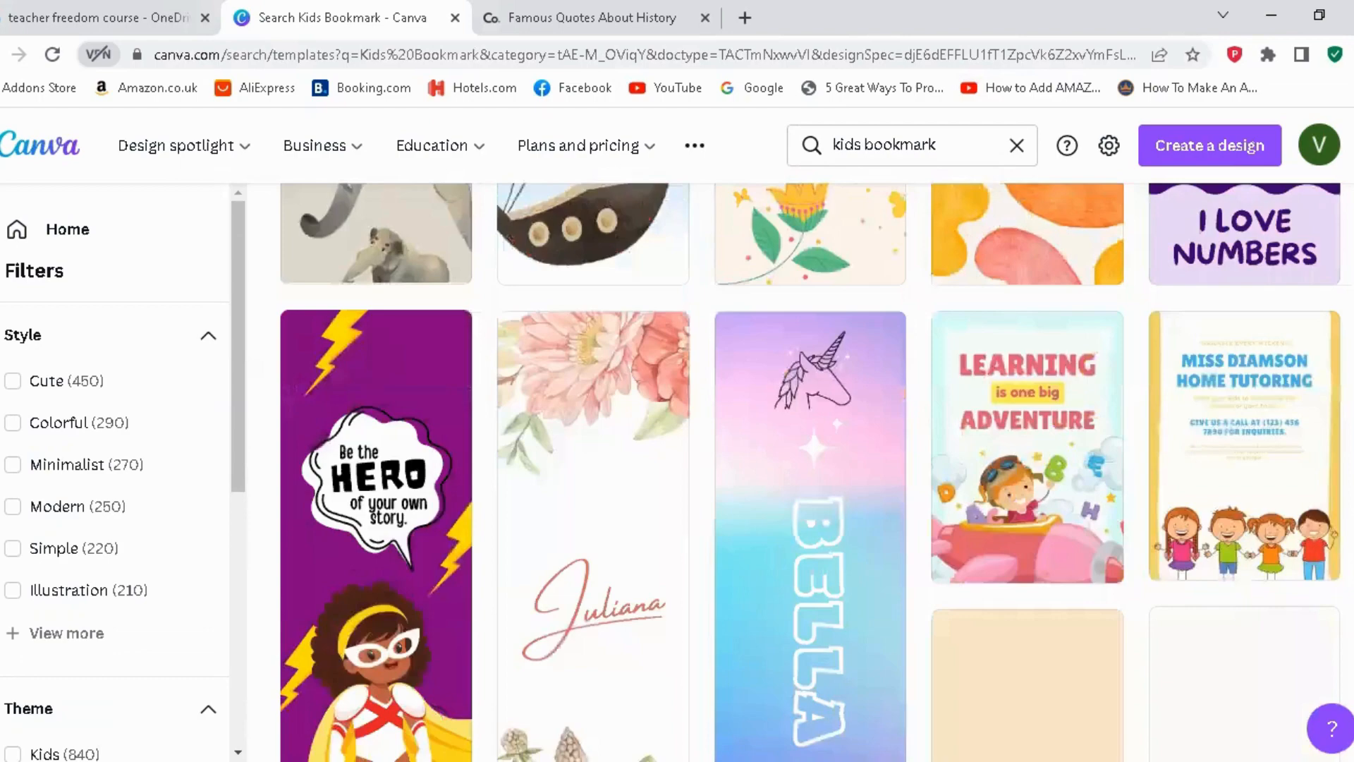
pyautogui.scroll(-15, 810, 472)
pyautogui.scroll(-8, 810, 472)
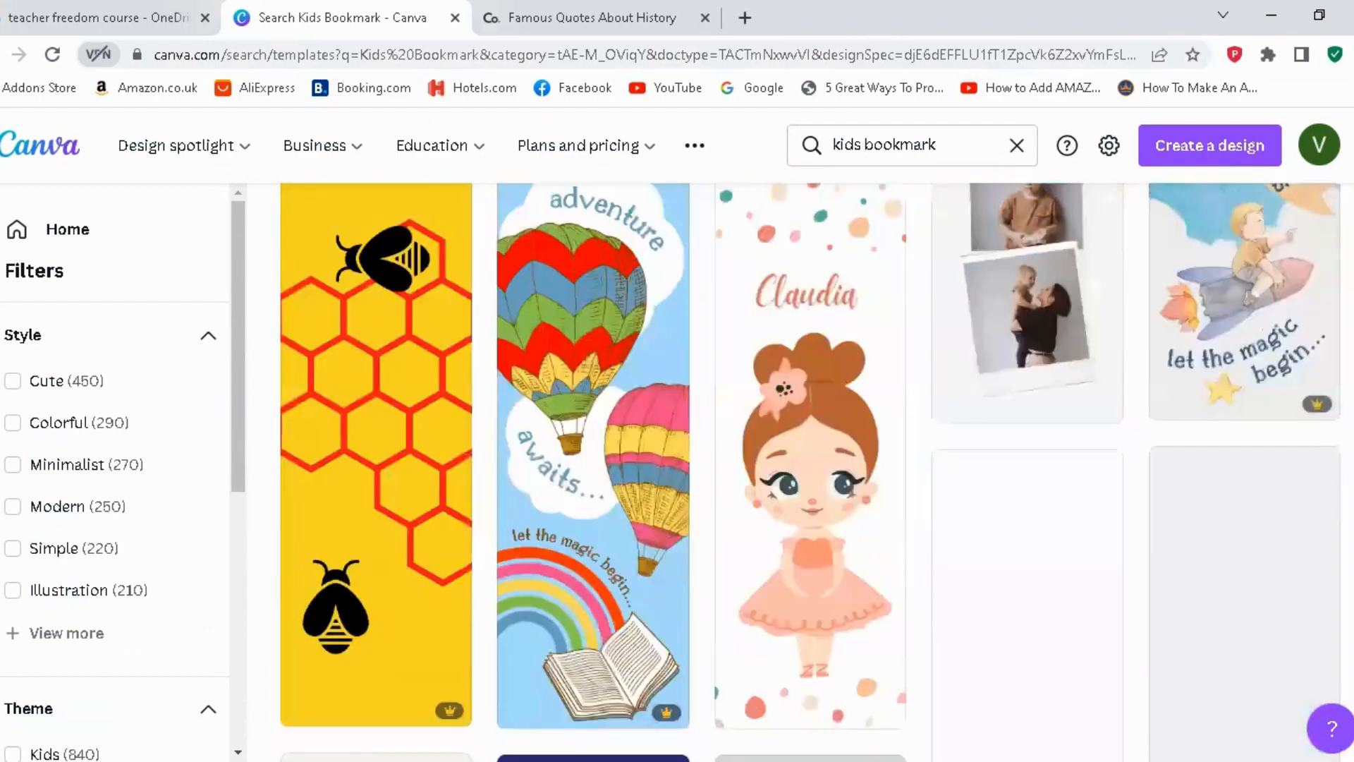
pyautogui.scroll(-5, 810, 472)
pyautogui.scroll(3, 811, 472)
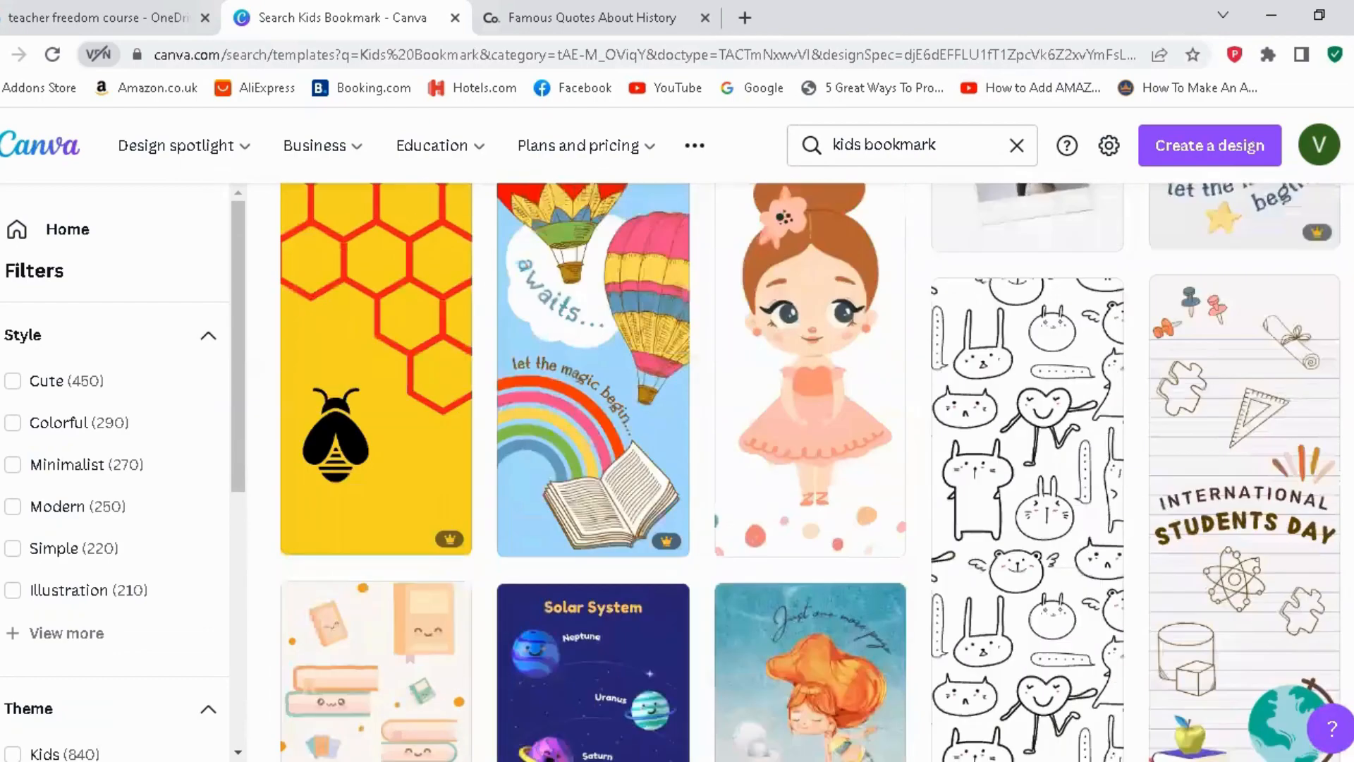
pyautogui.scroll(-2, 810, 472)
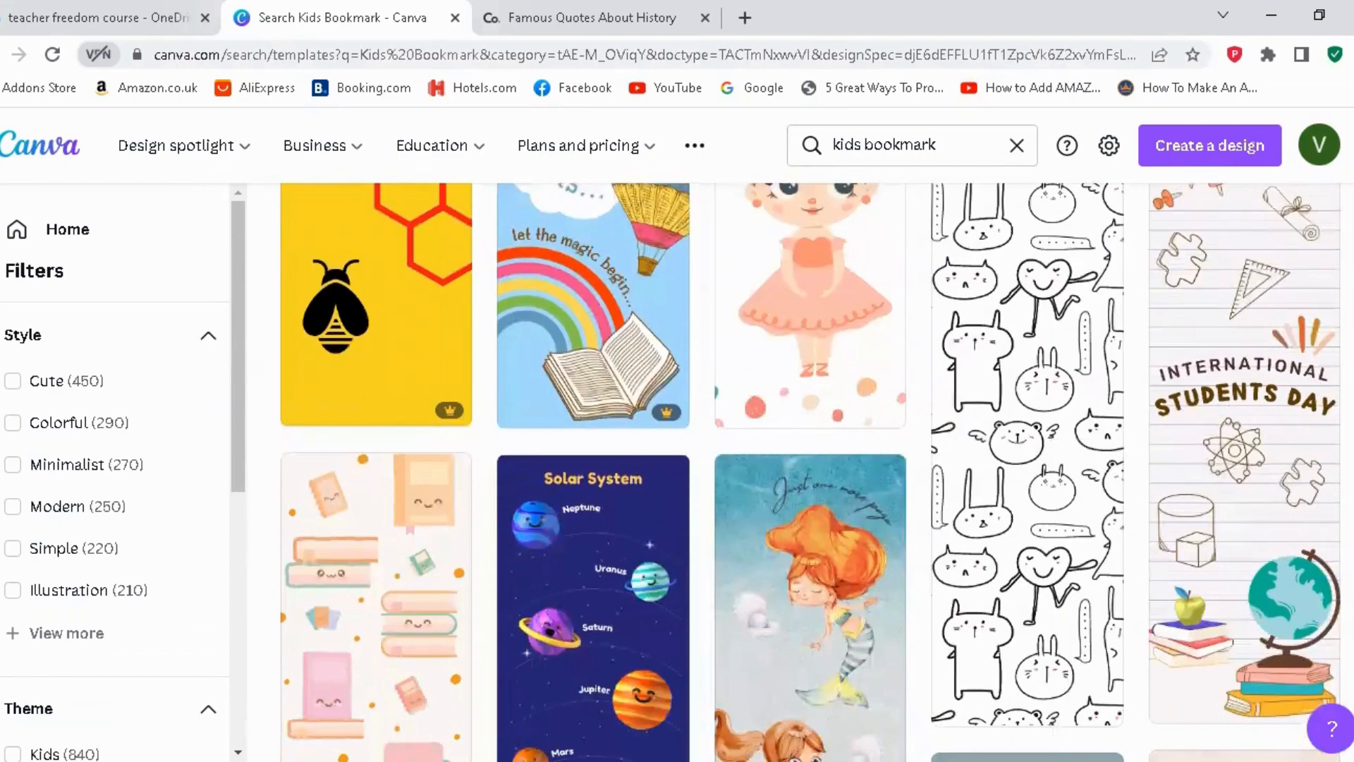
pyautogui.scroll(10, 810, 472)
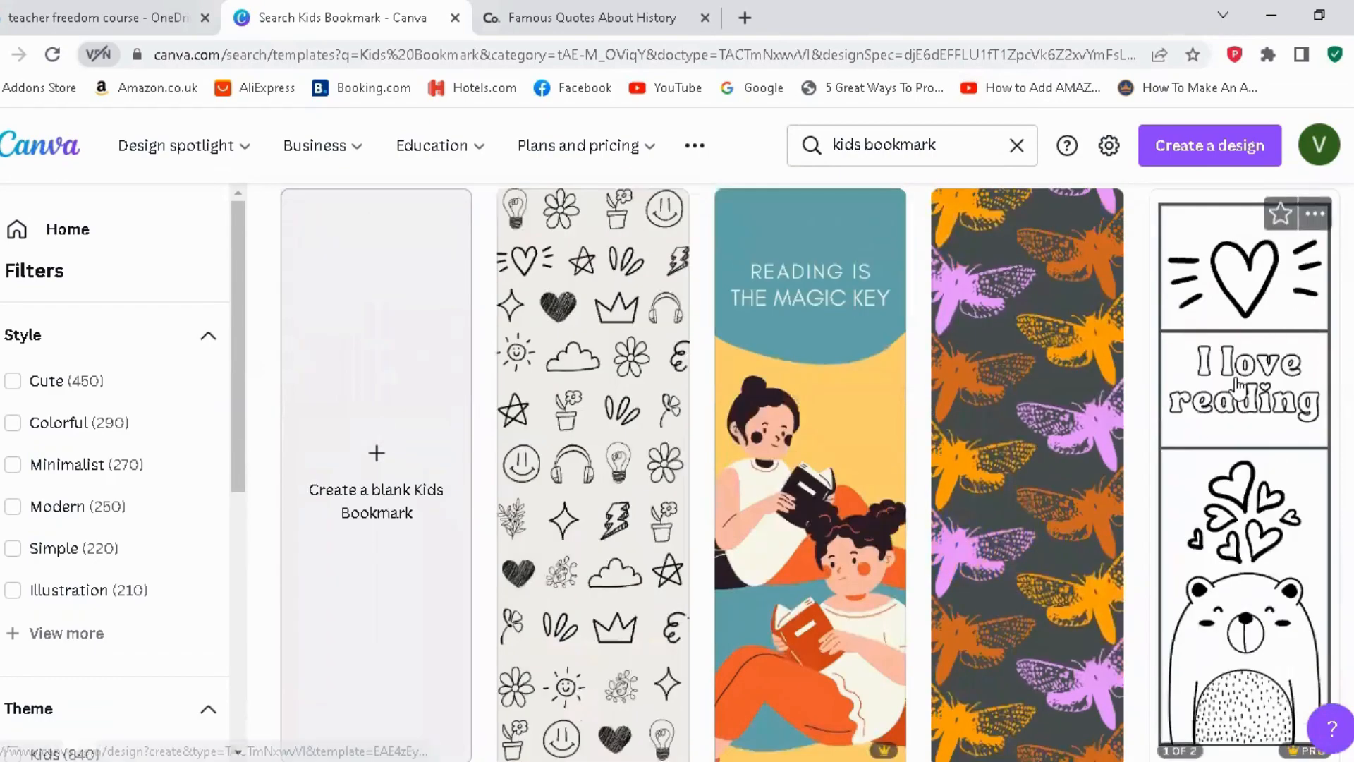
pyautogui.click(1240, 387)
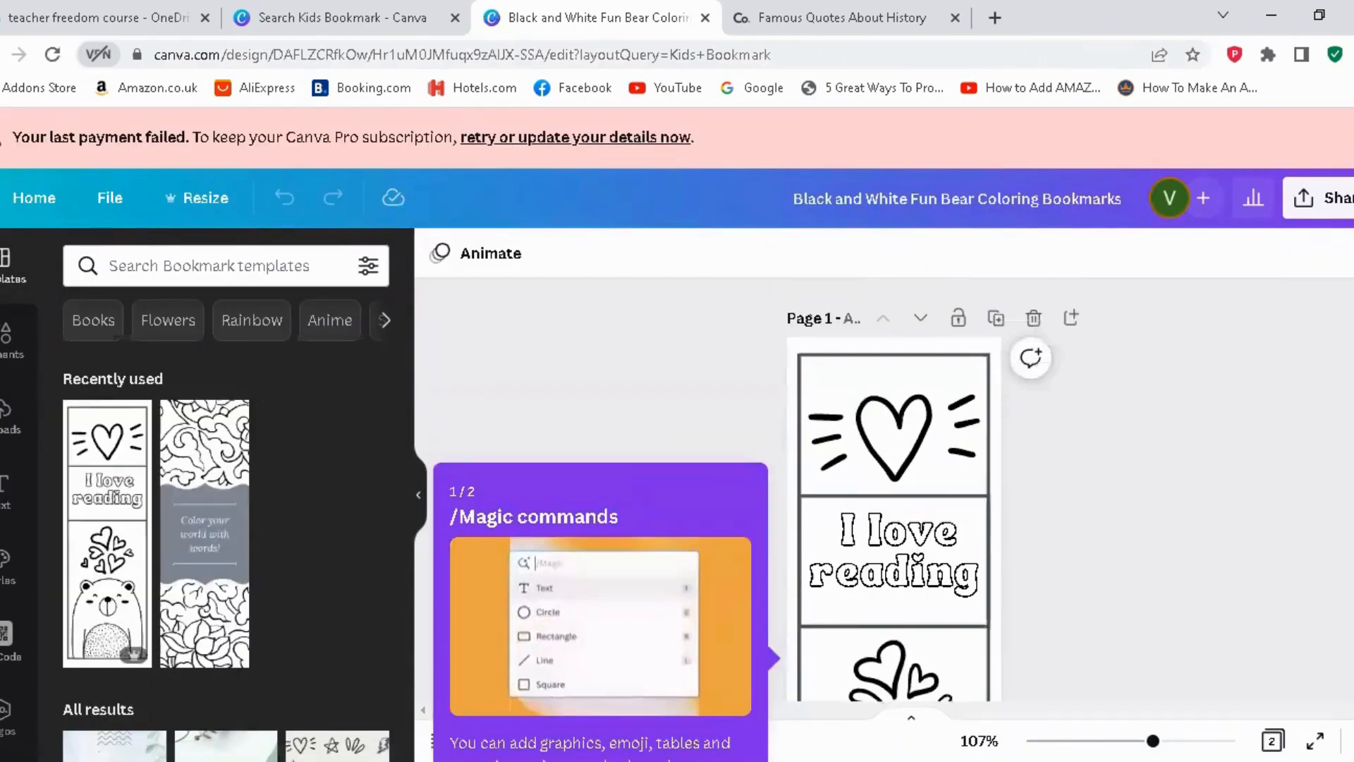
# Replace the "I love reading" text on page 1 with "History is written by the victors" in quotation marks
pyautogui.doubleClick(960, 583)
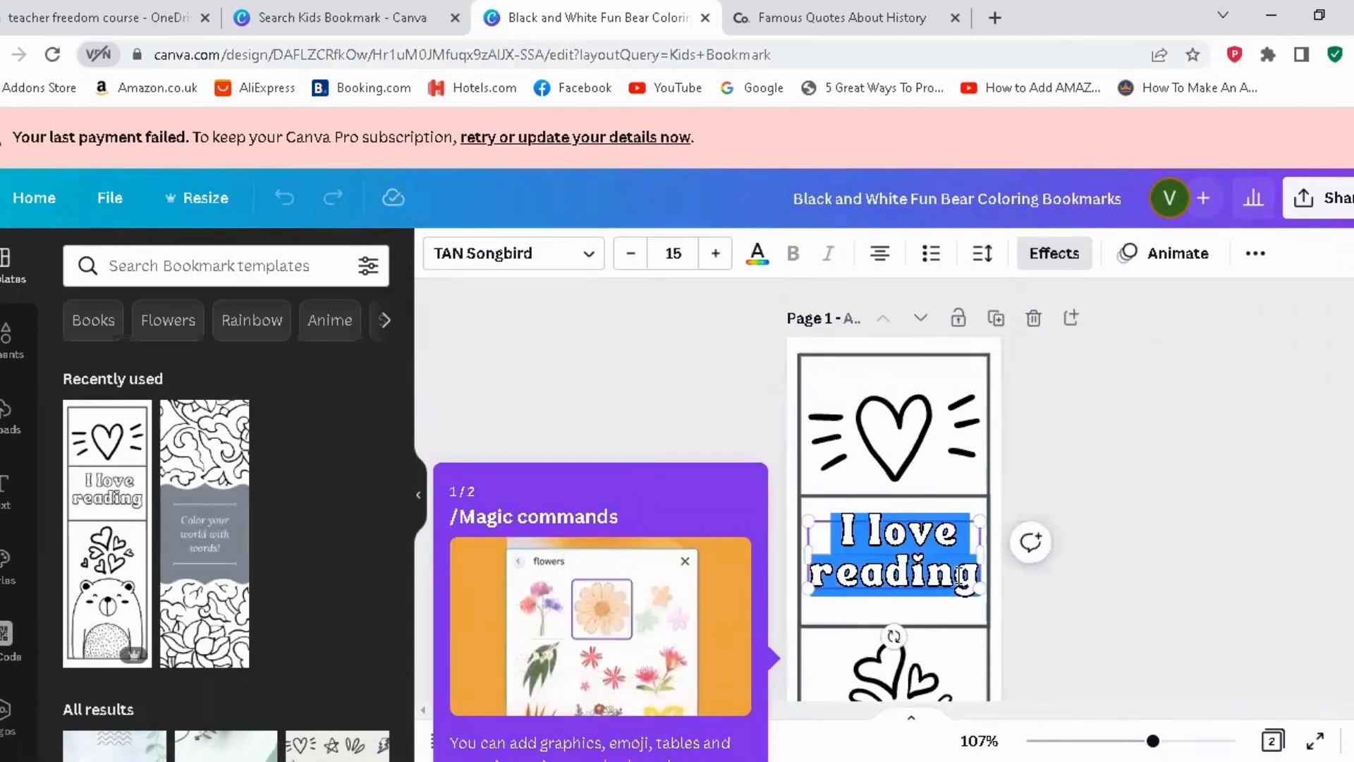
pyautogui.press('BackSpace')
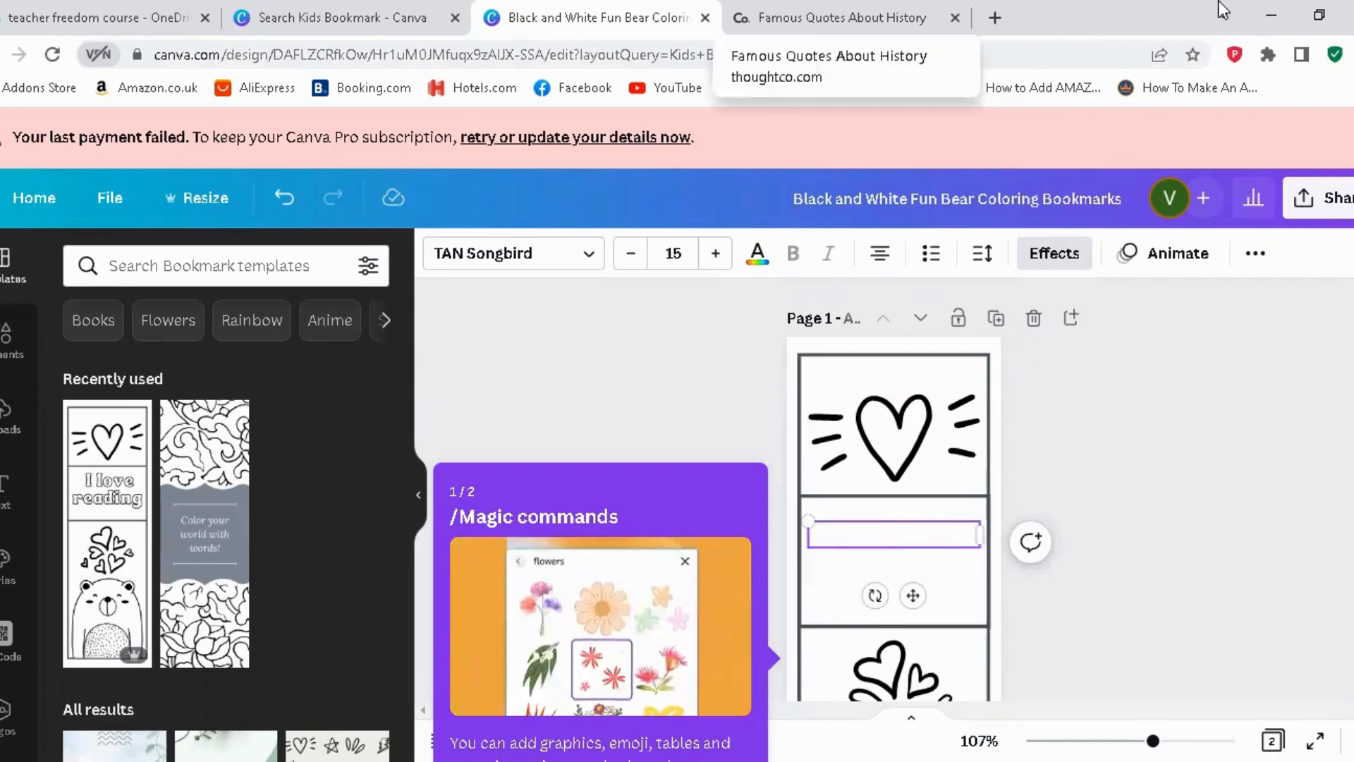
pyautogui.write('"')
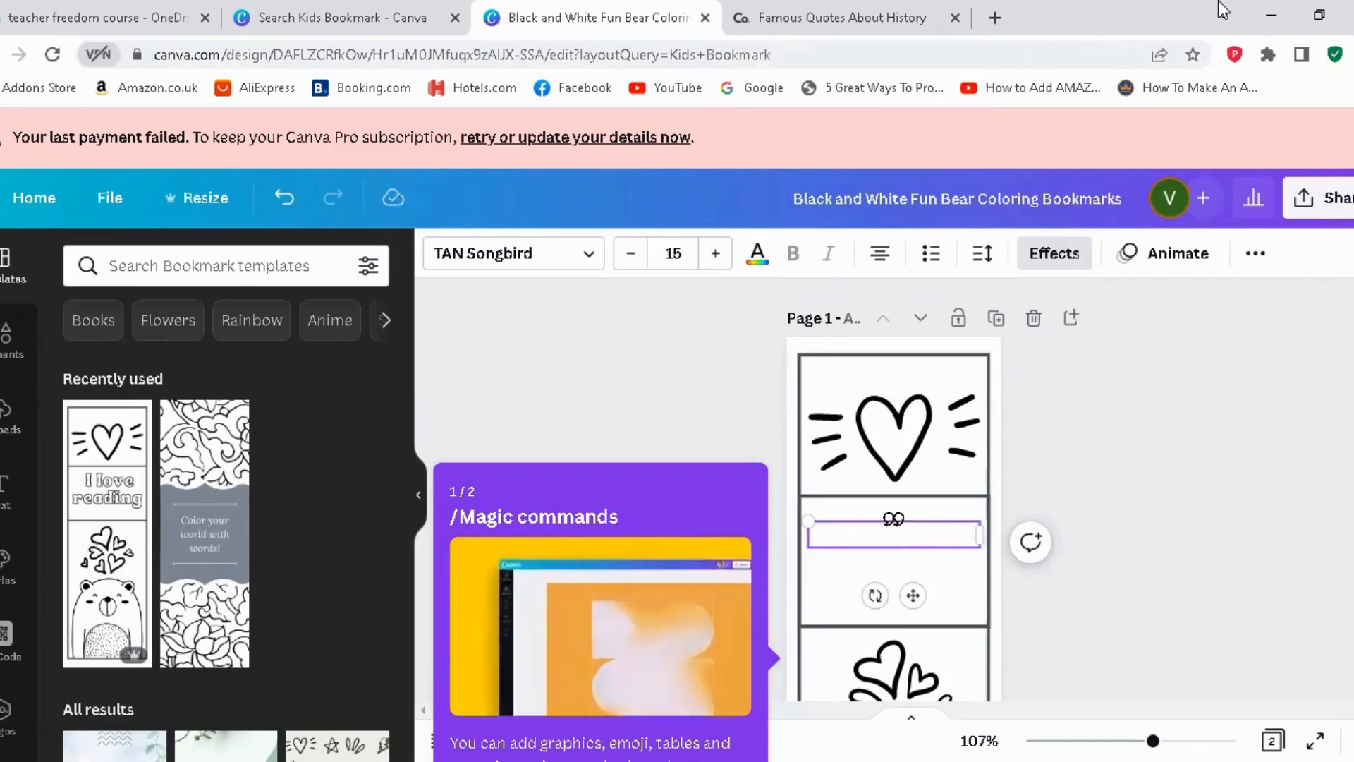
pyautogui.write('His')
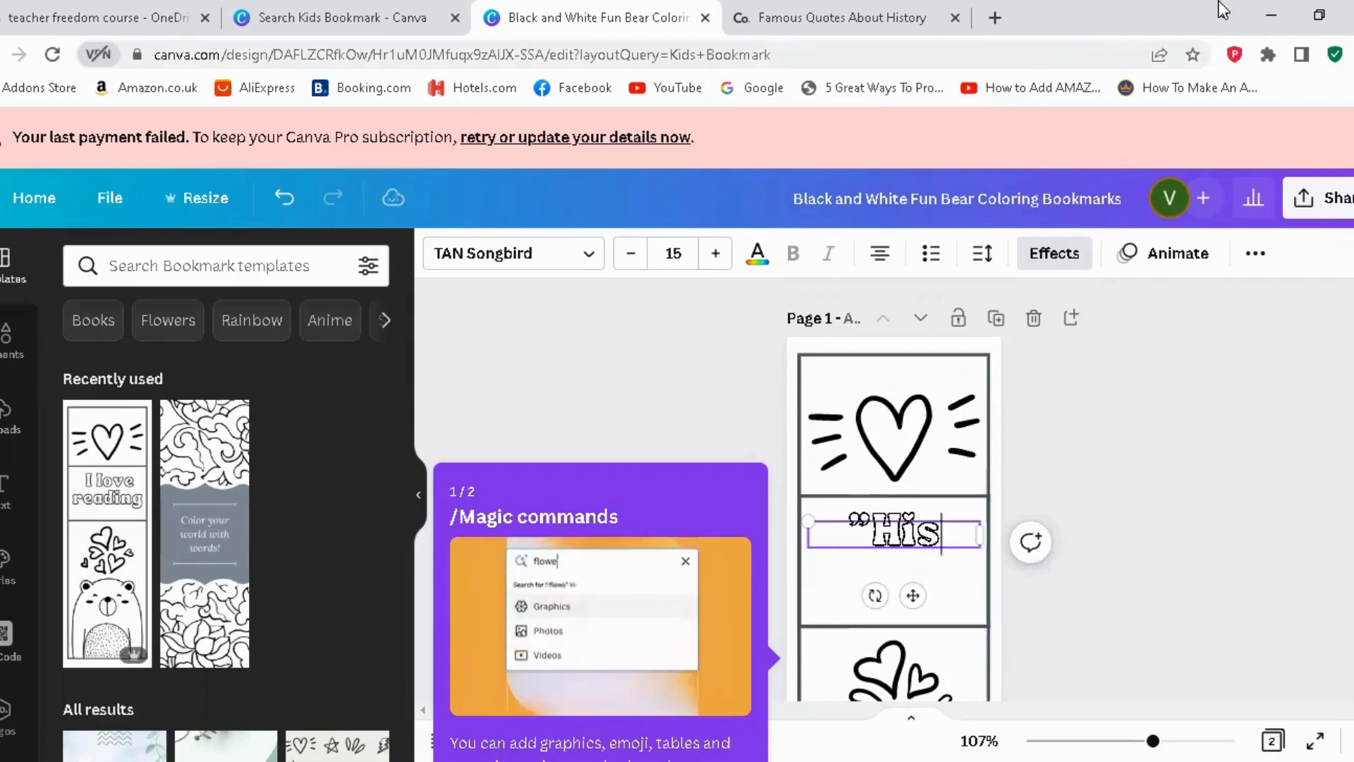
pyautogui.write('tory is ')
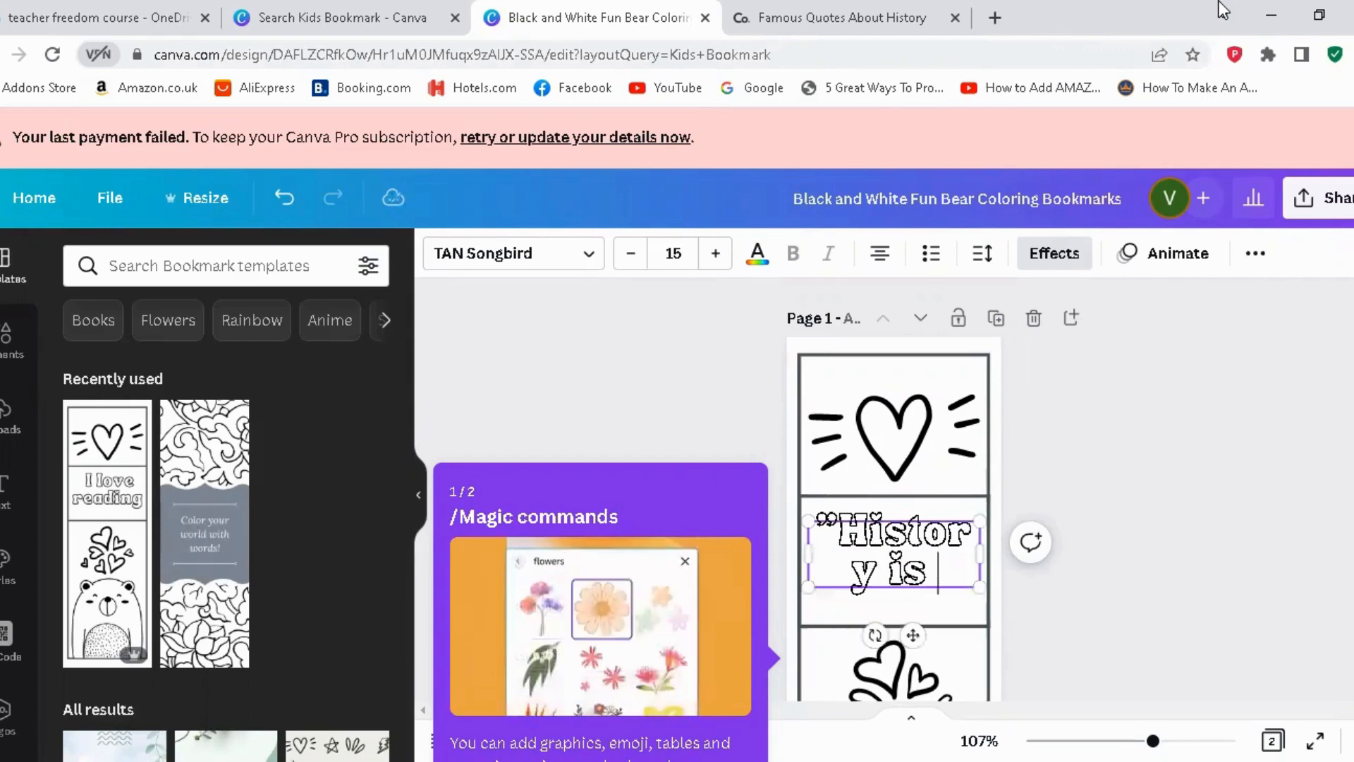
pyautogui.write('written')
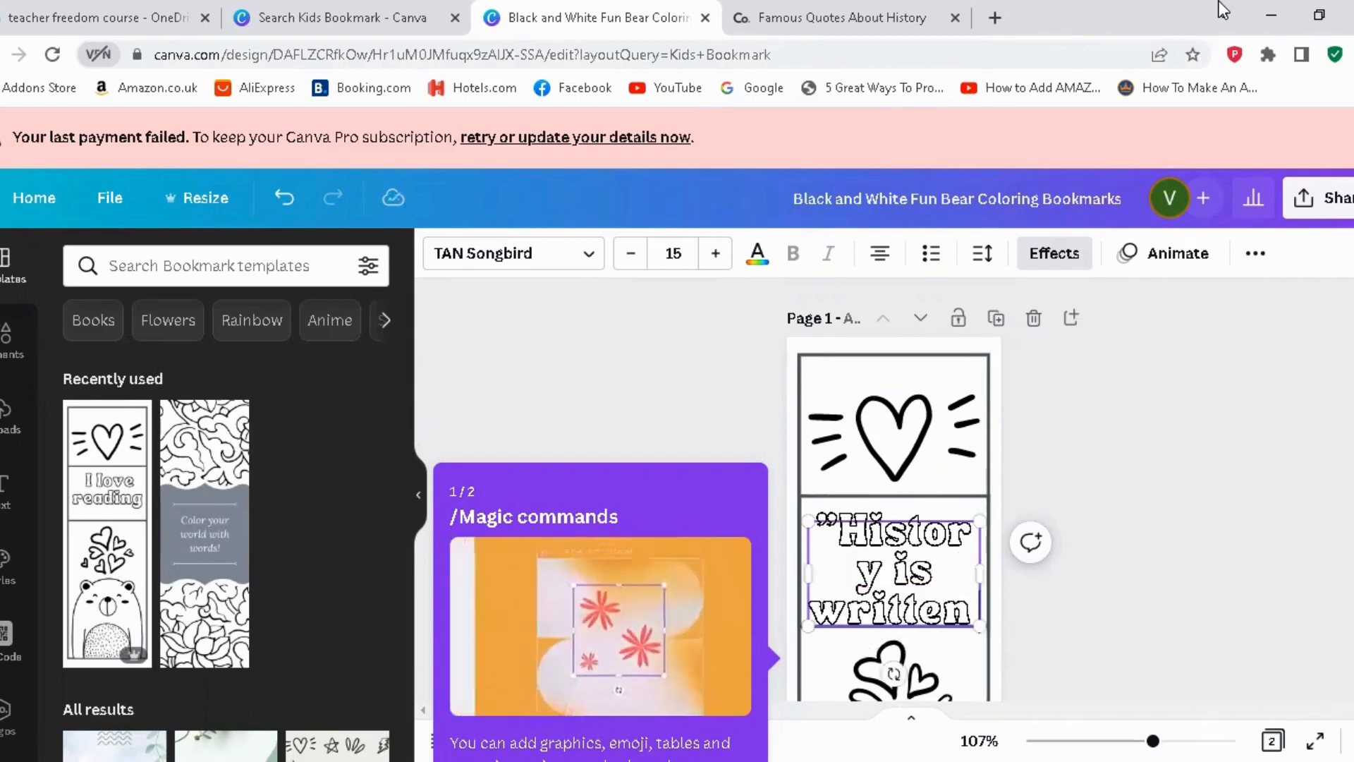
pyautogui.write(' by the vi')
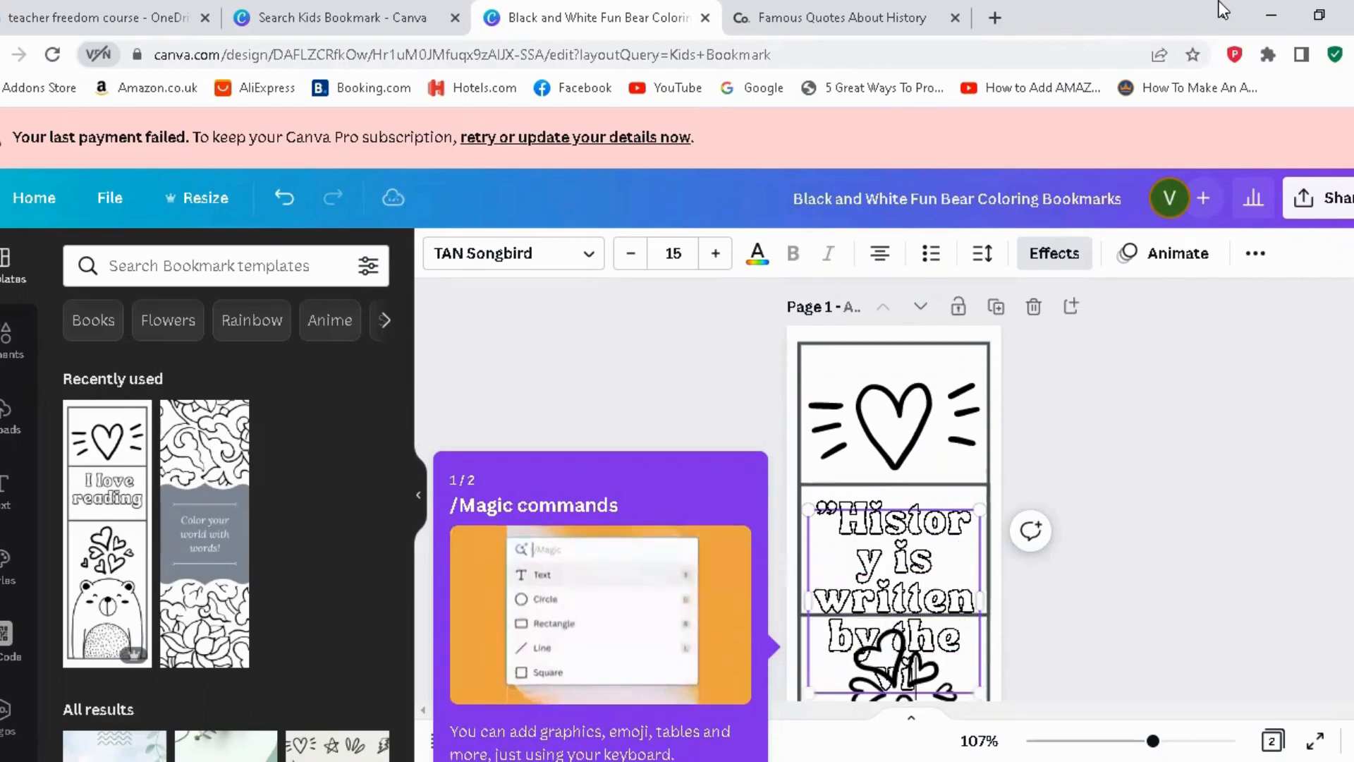
pyautogui.write('ctors')
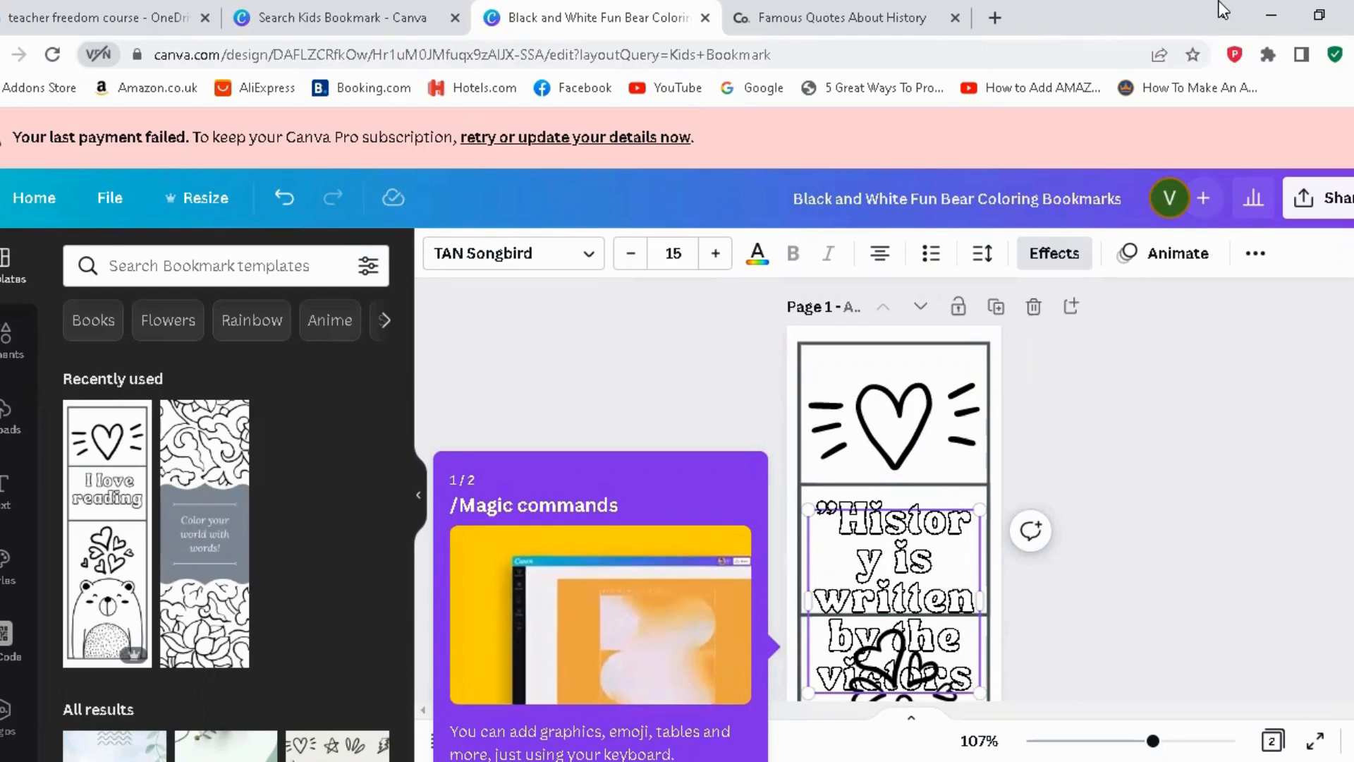
pyautogui.write('"')
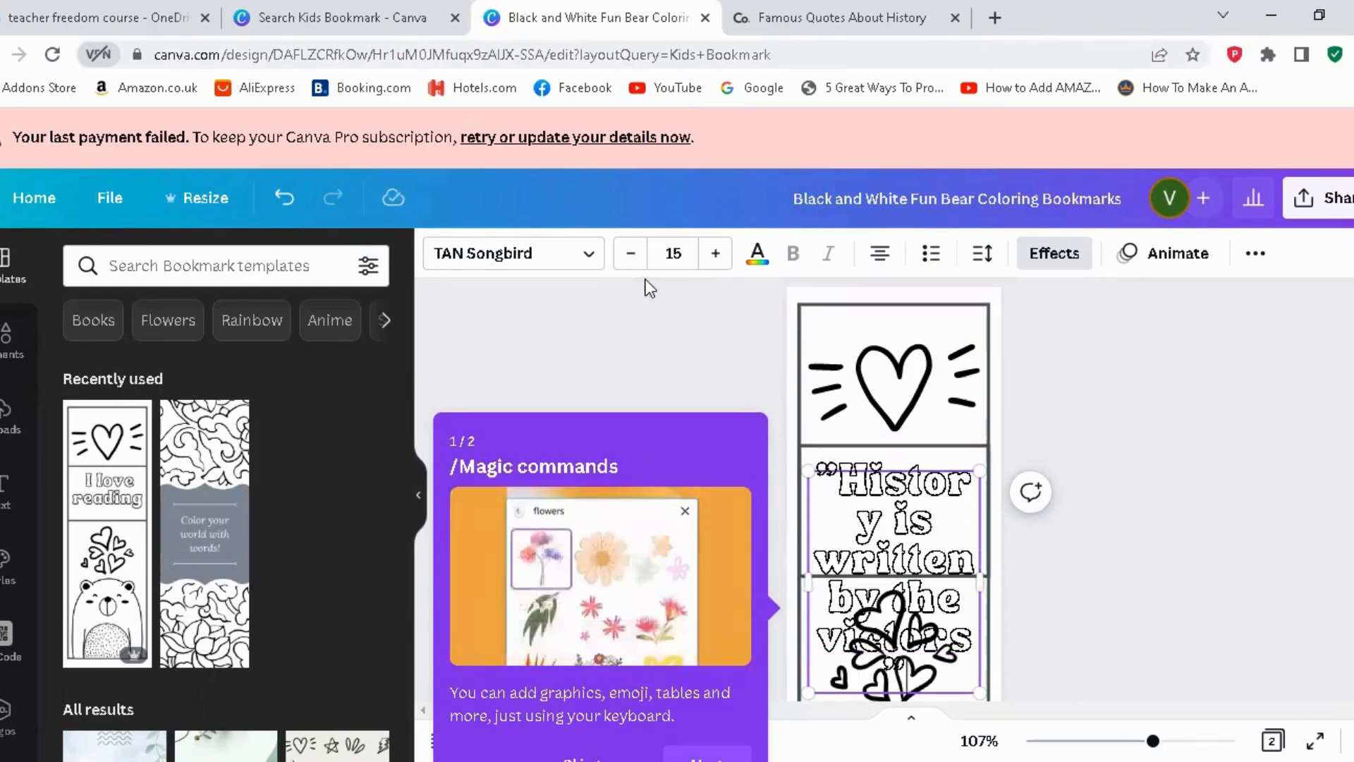
# Reduce the history quote's font size to 11 so it fits inside the middle box of the bookmark
pyautogui.click(632, 255)
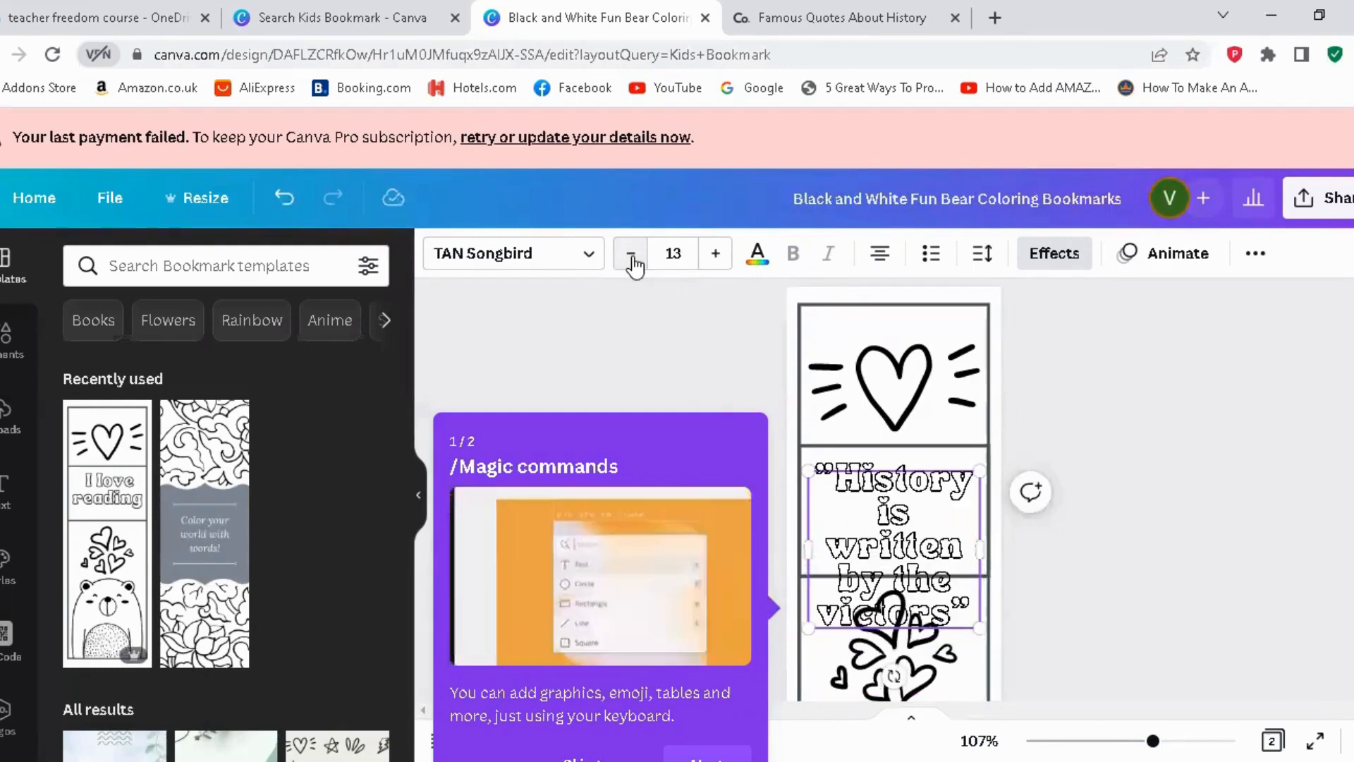
pyautogui.click(631, 253)
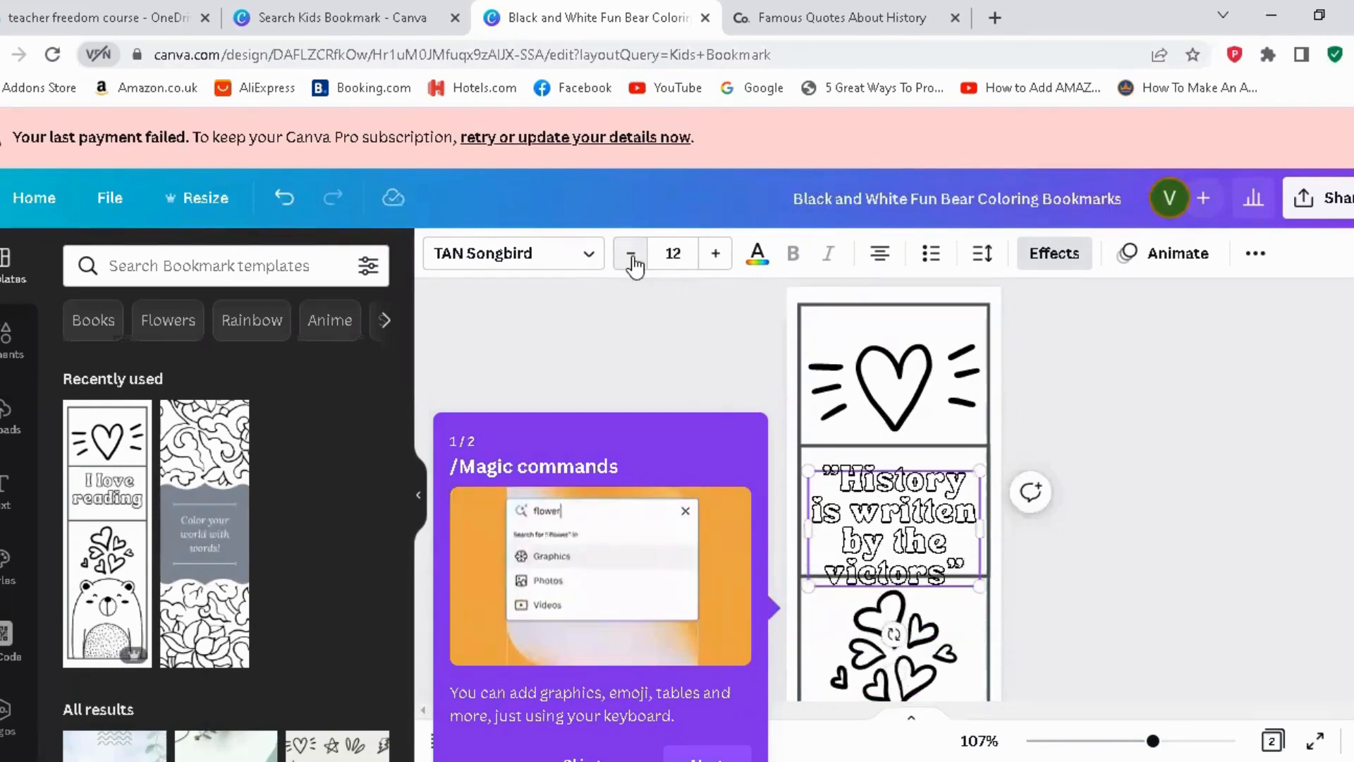
pyautogui.click(632, 253)
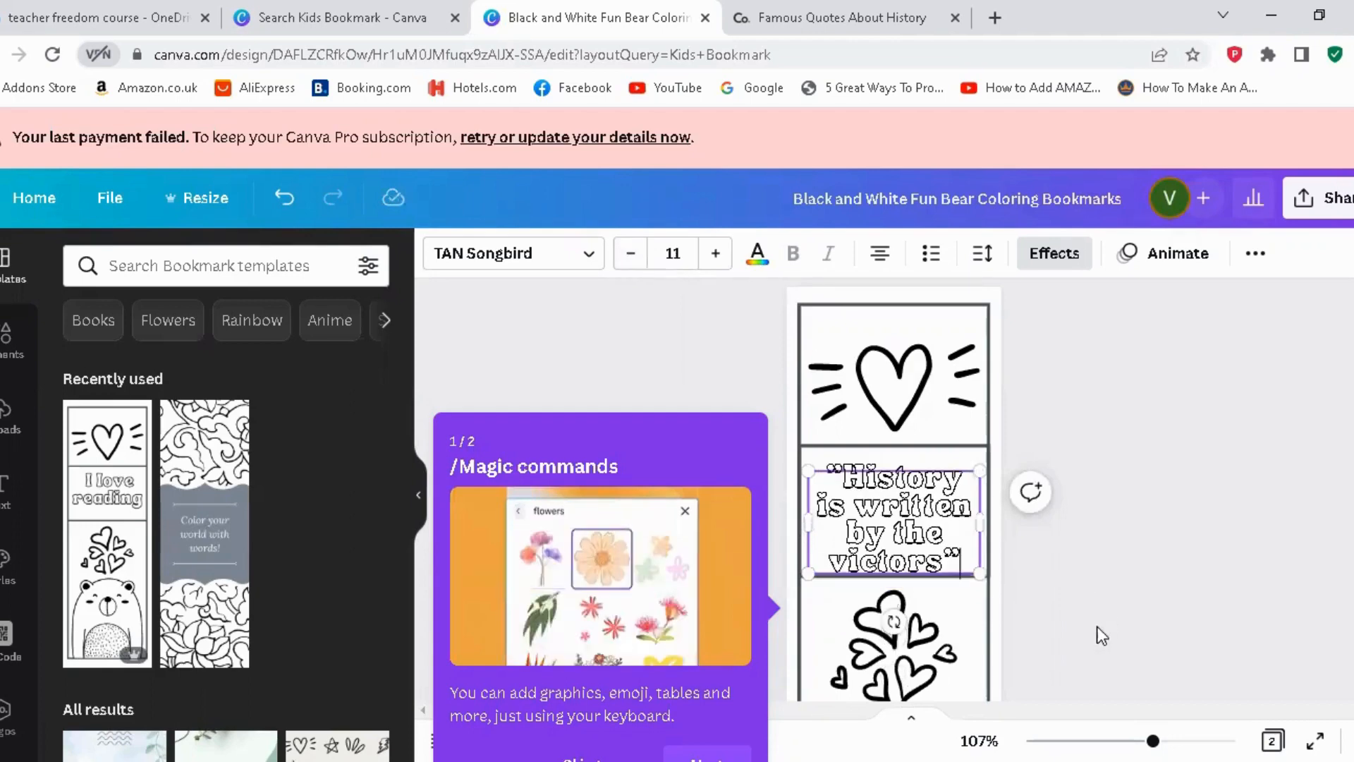
pyautogui.click(963, 620)
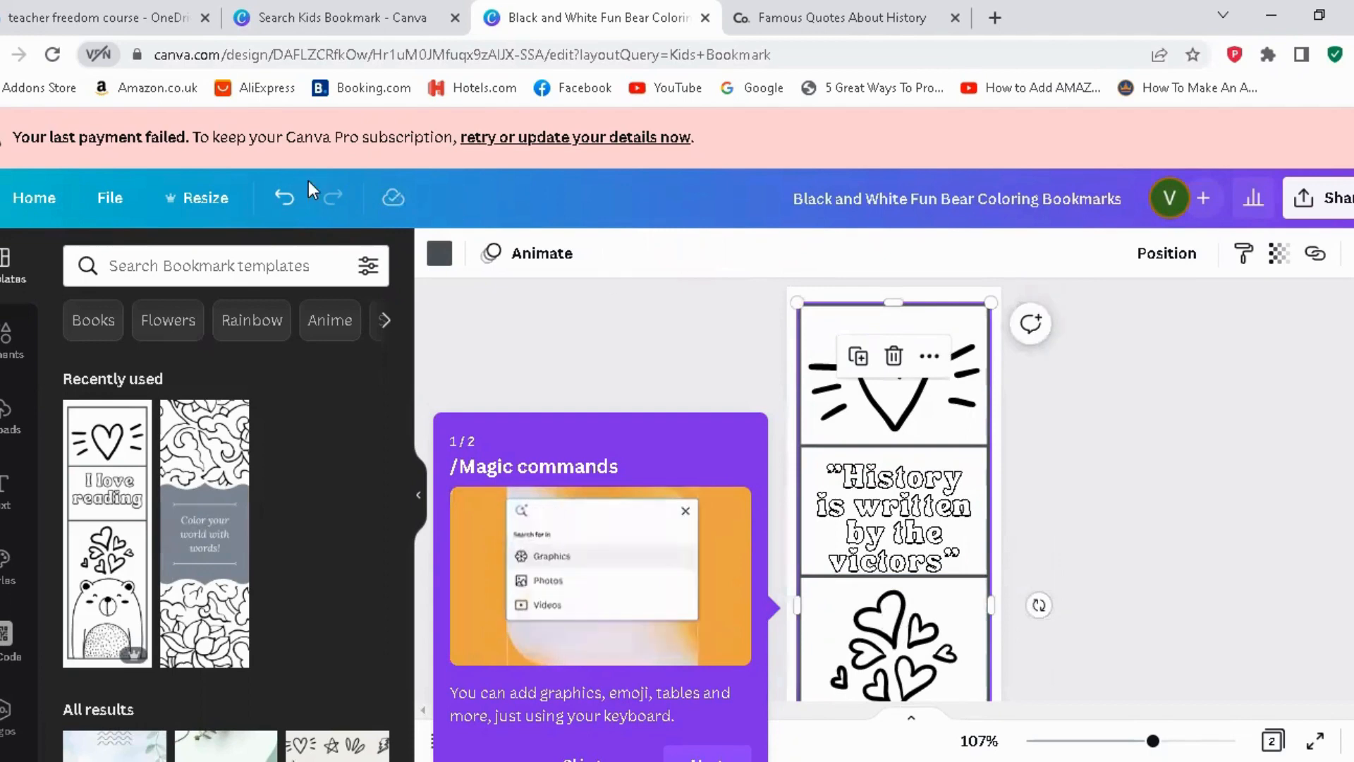
# Try the Sunday and Arimo fonts on the history quote, and set it to Abril Fatface
pyautogui.click(914, 510)
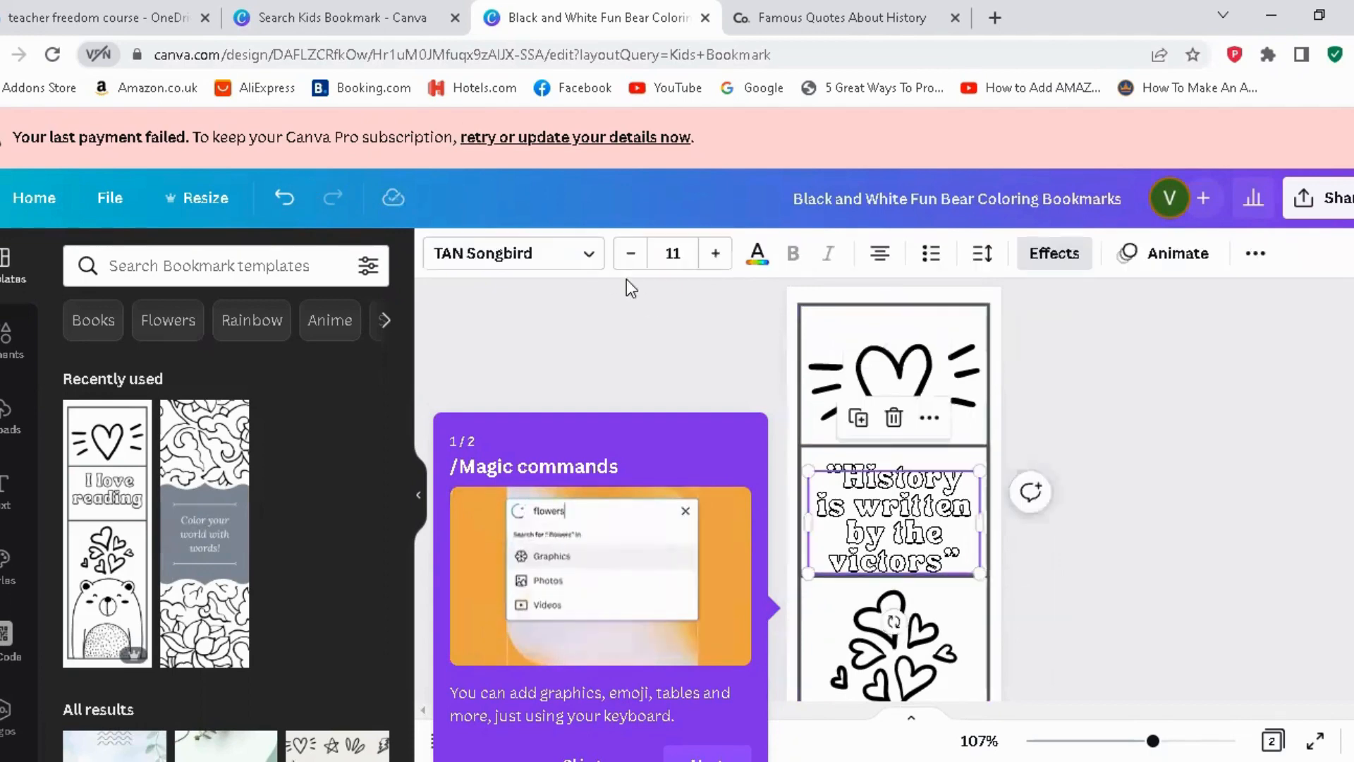
pyautogui.click(588, 255)
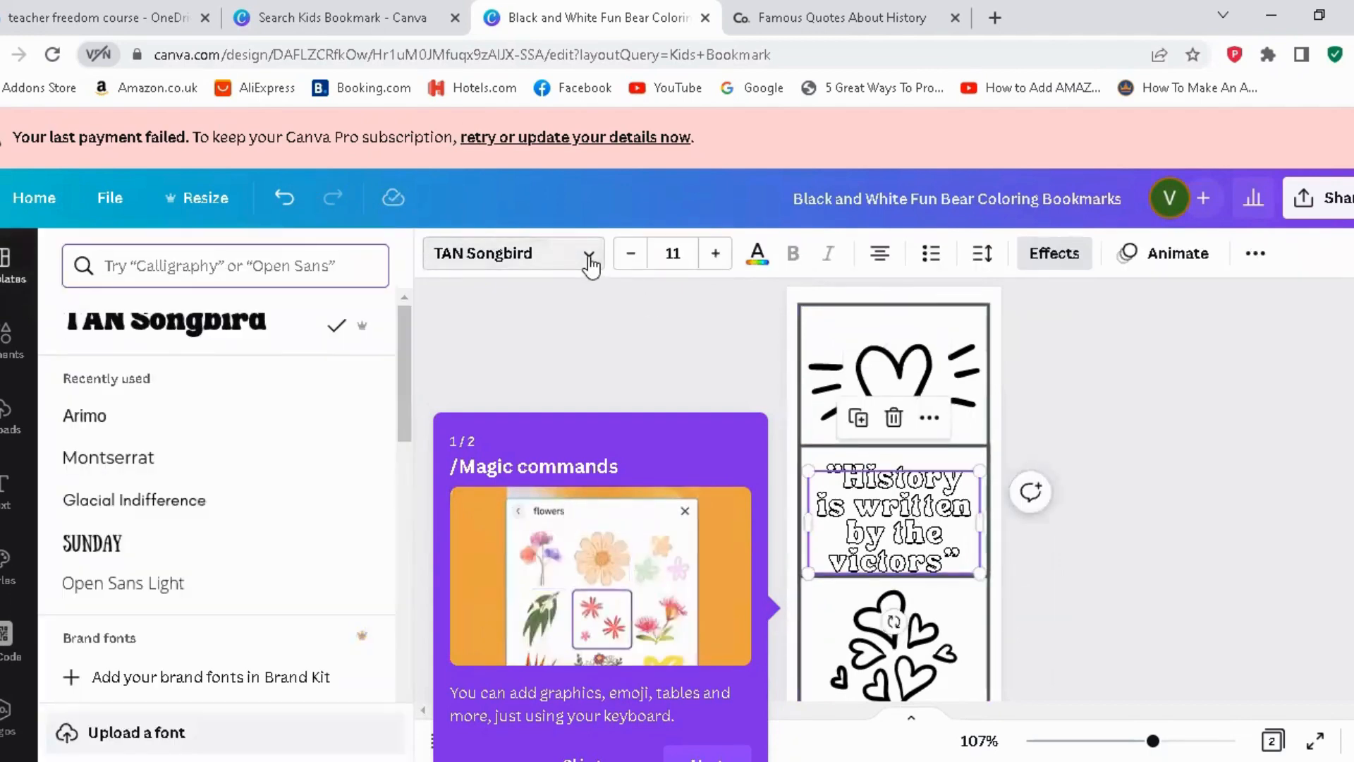
pyautogui.moveTo(402, 358); pyautogui.dragTo(400, 377)
pyautogui.click(148, 480)
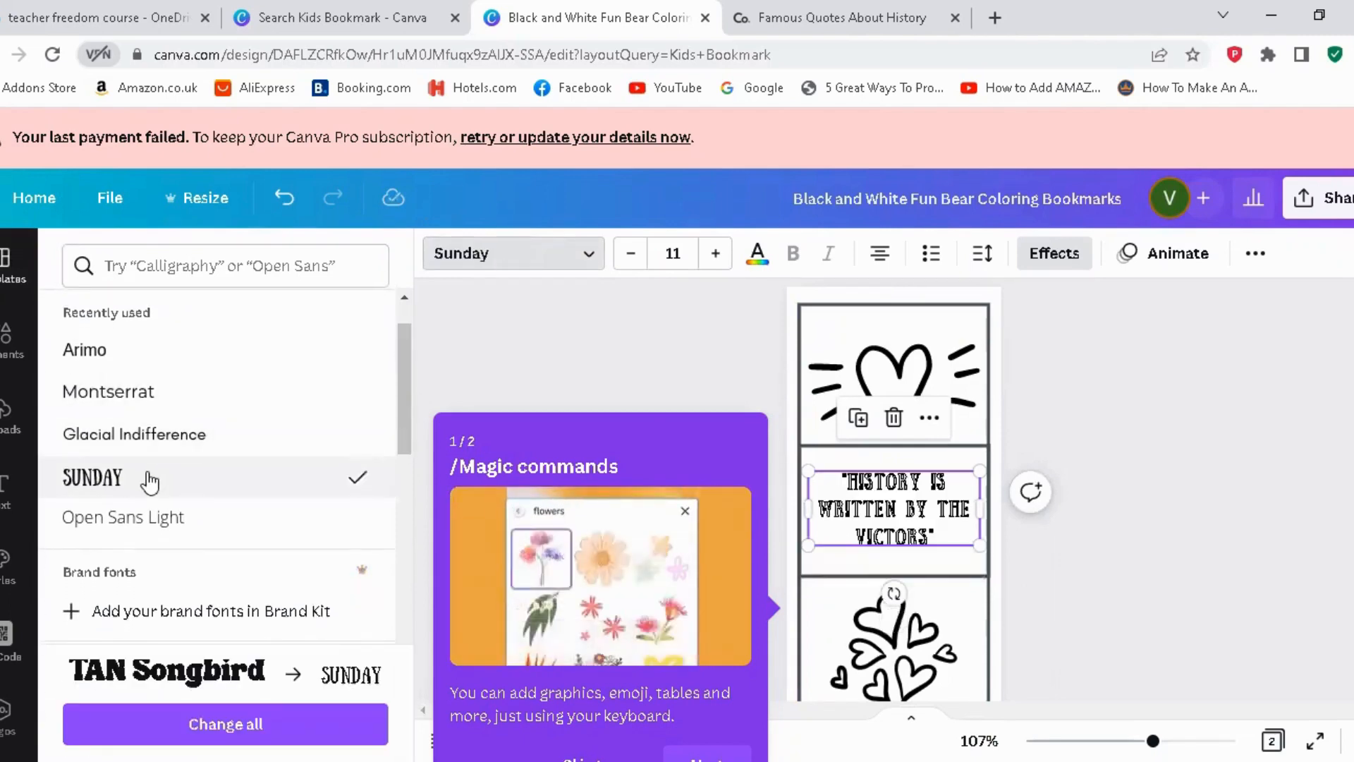
pyautogui.click(116, 348)
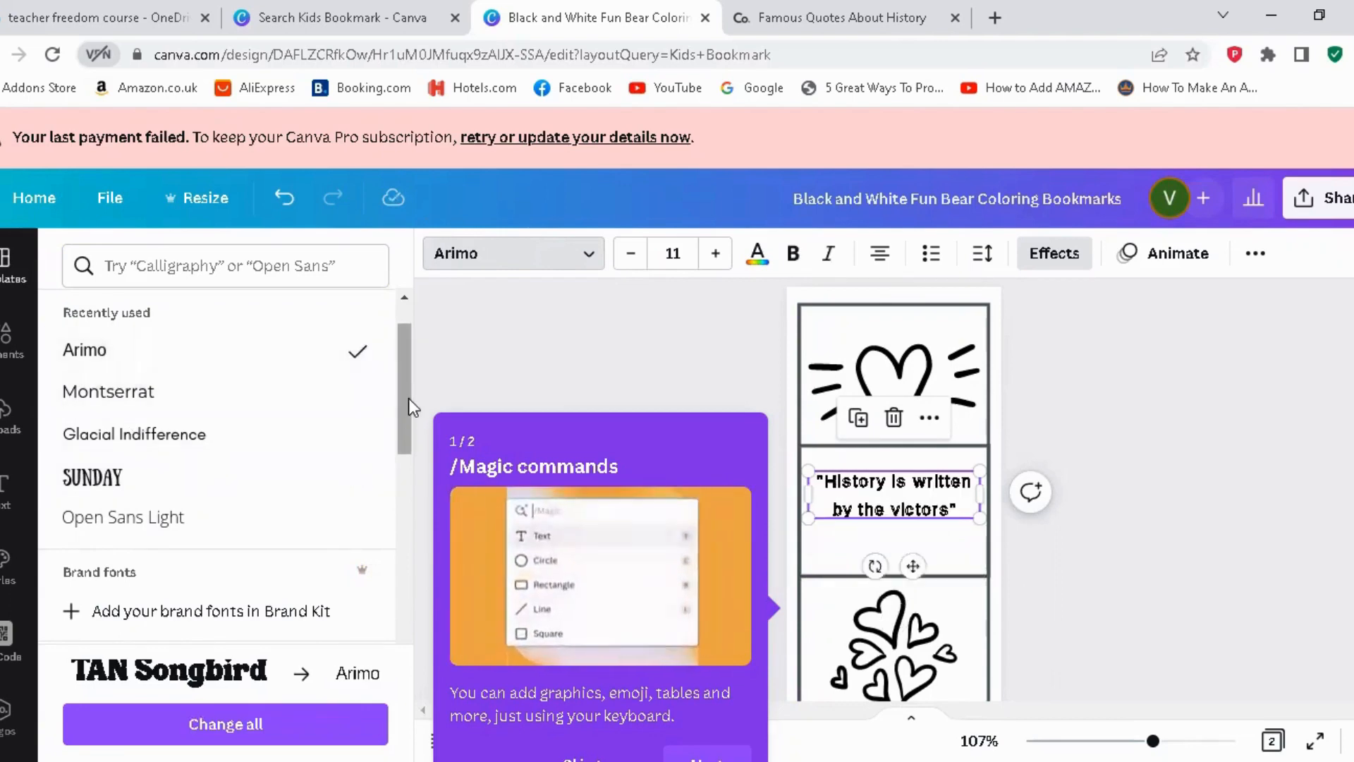
pyautogui.moveTo(408, 398); pyautogui.dragTo(405, 475)
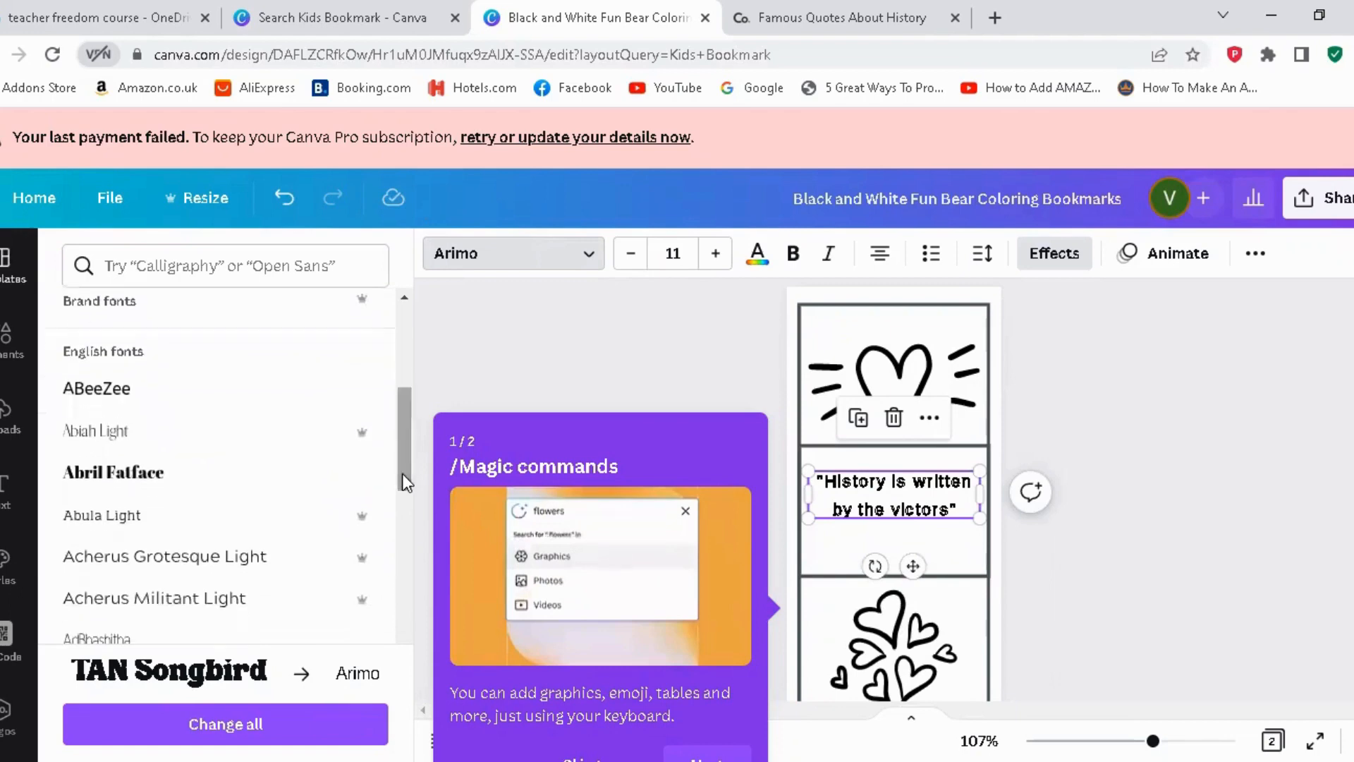
pyautogui.click(170, 474)
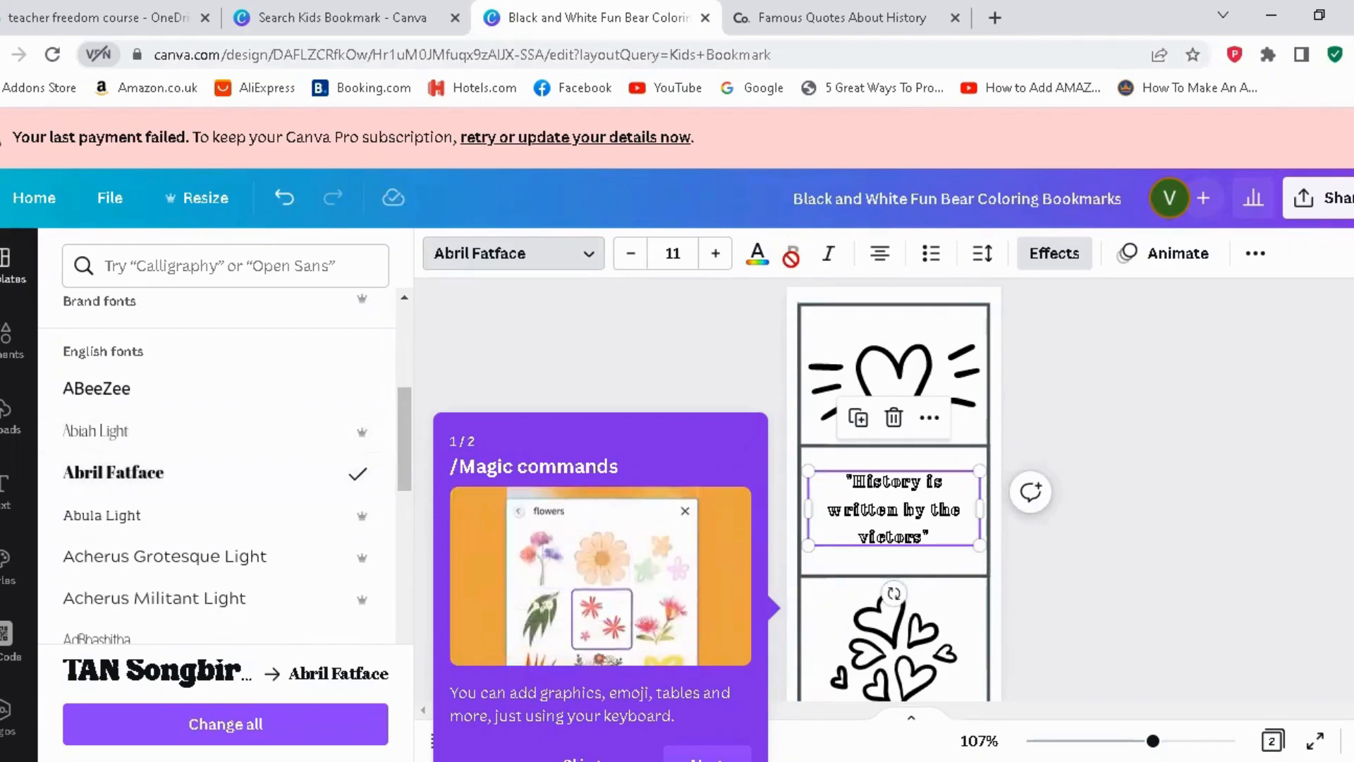
# Remove the hollow text effect from the history quote and apply the Shadow style instead
pyautogui.click(1056, 255)
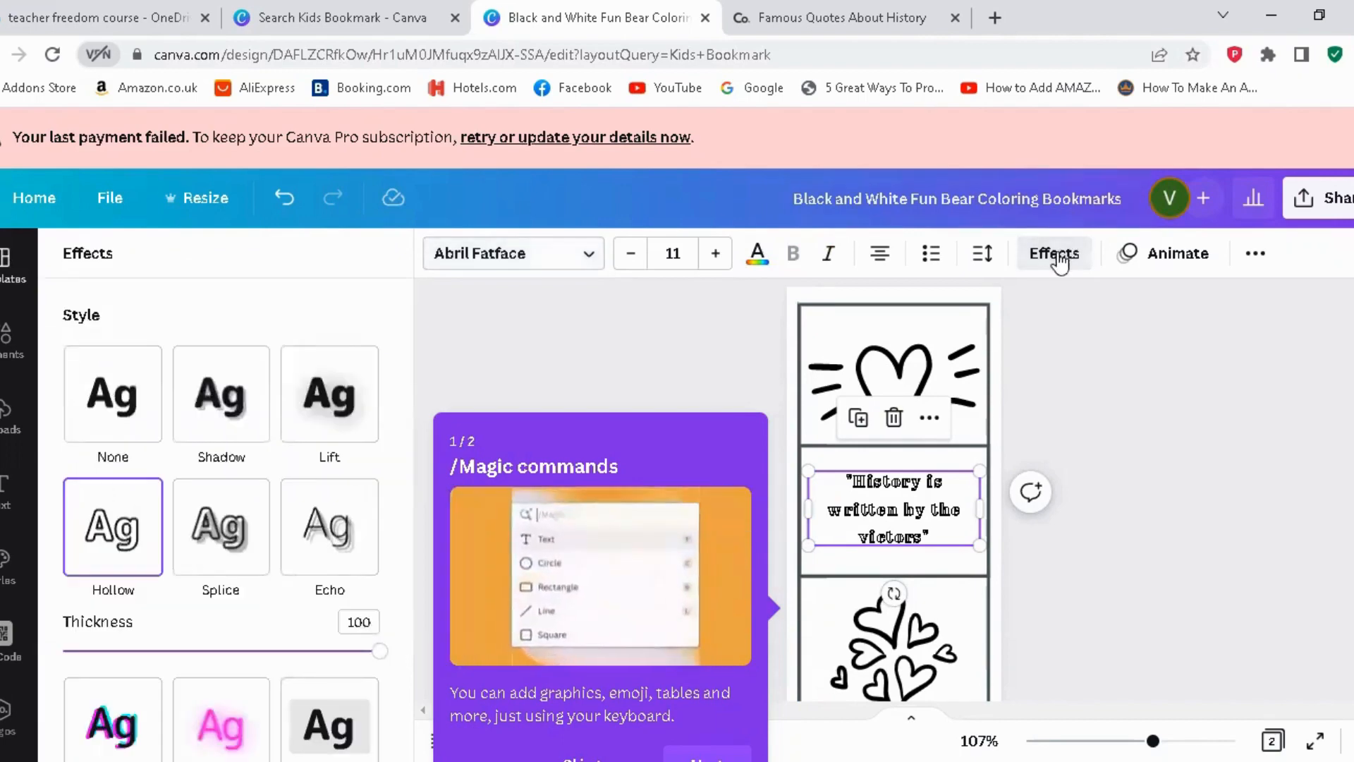
pyautogui.click(104, 404)
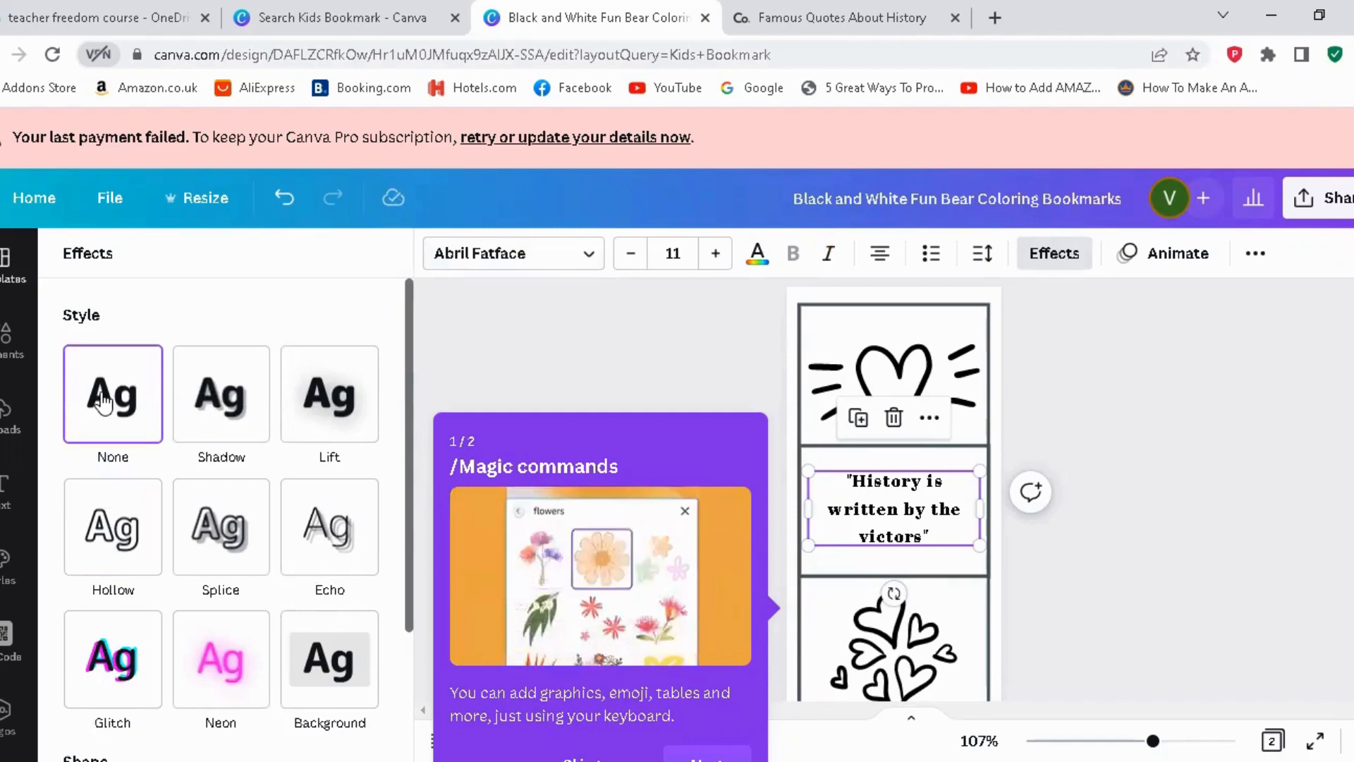
pyautogui.click(249, 421)
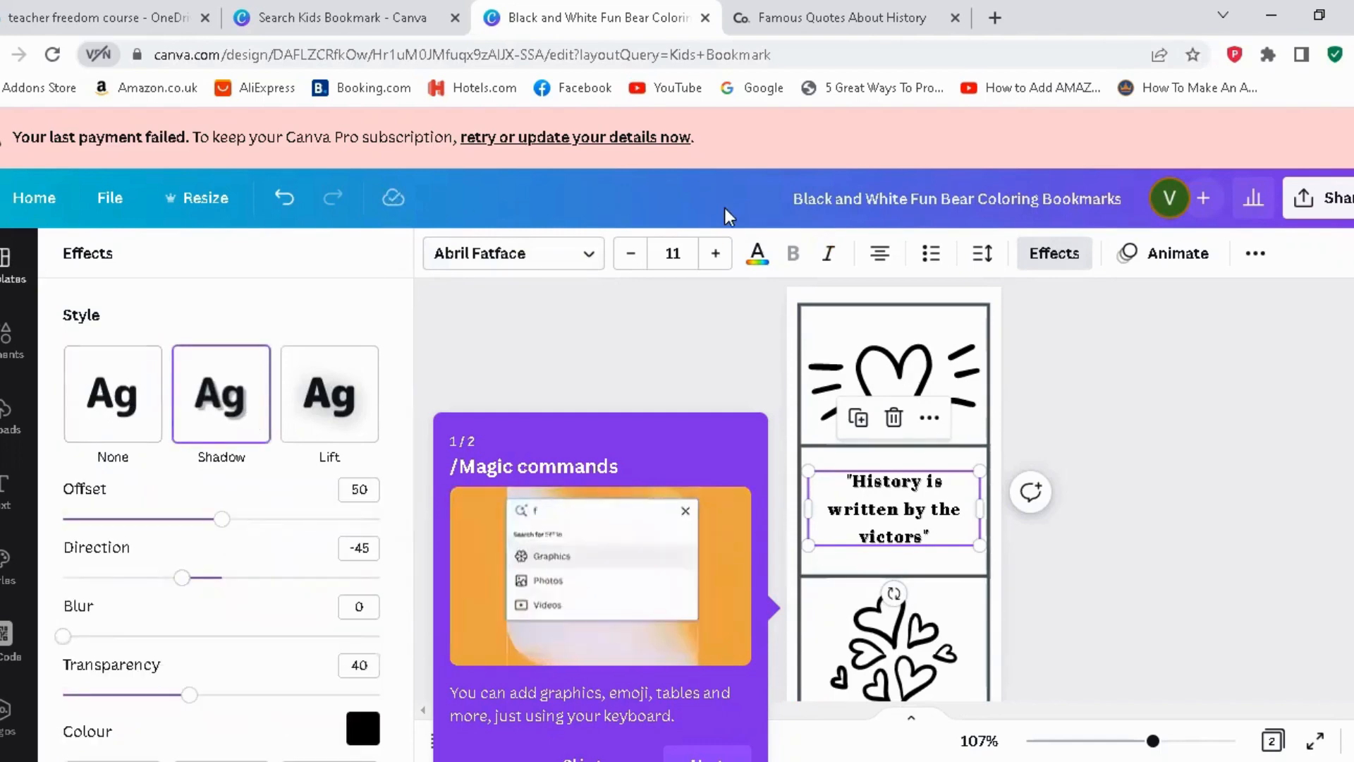
# Increase the history quote's font size to 14 and close the text effects settings
pyautogui.click(714, 258)
pyautogui.click(715, 258)
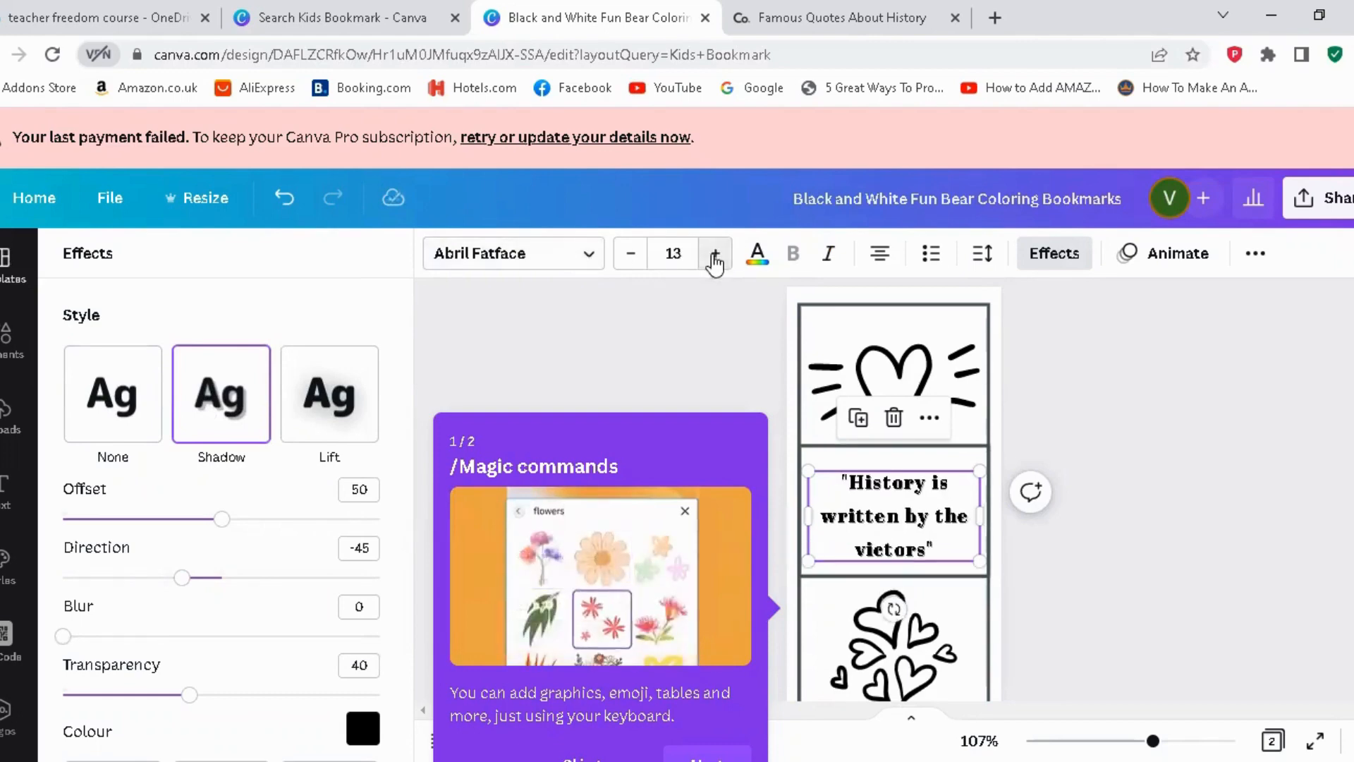
pyautogui.click(714, 258)
pyautogui.click(715, 259)
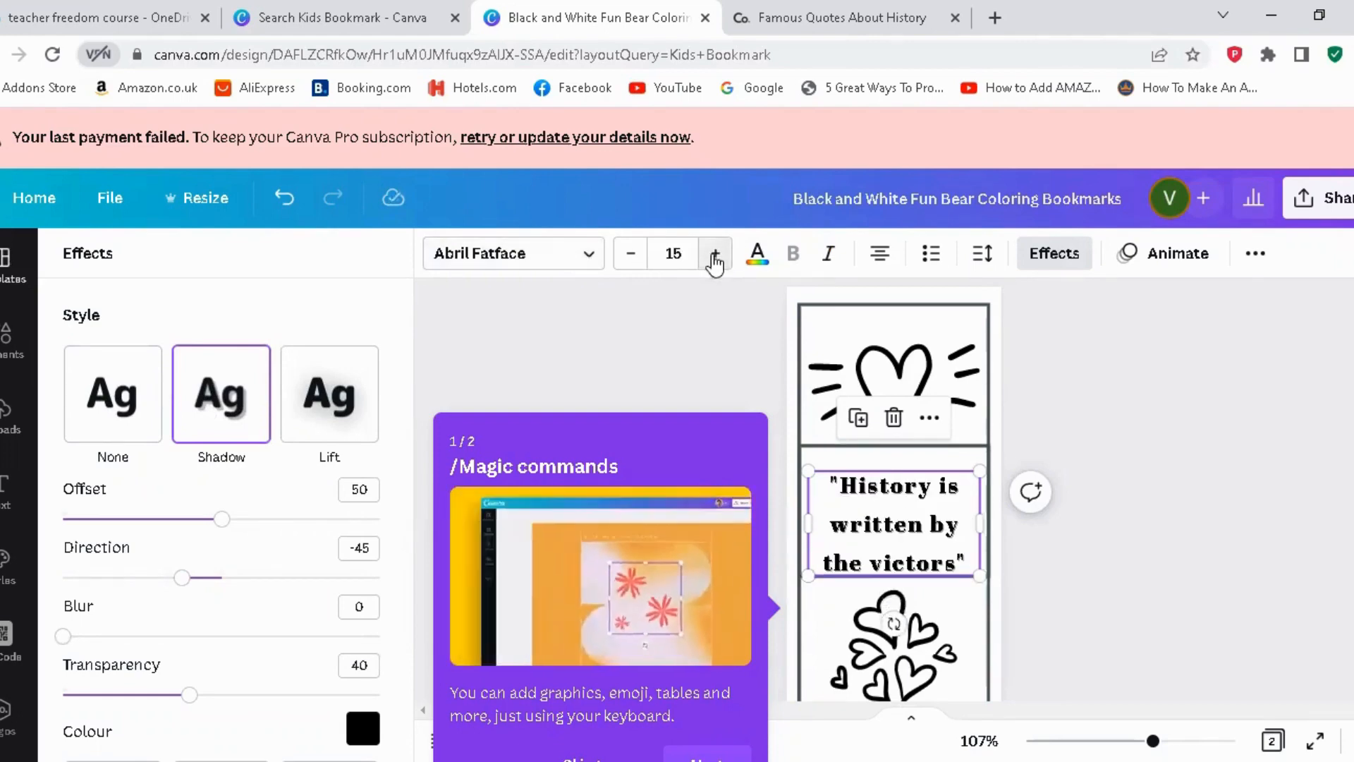
pyautogui.click(633, 262)
pyautogui.press('Escape')
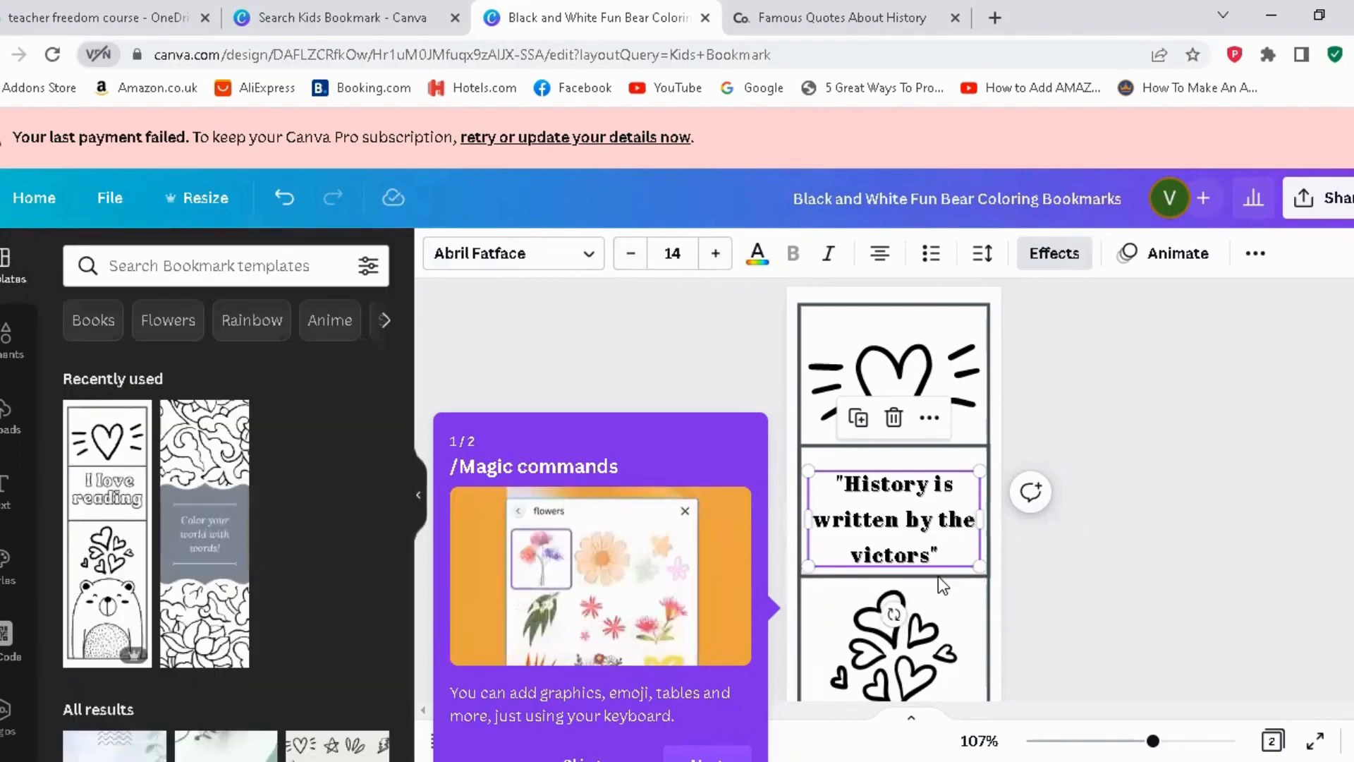
# Add the attribution "Winston Churchill" on a new line below the quote in the same text box
pyautogui.click(945, 552)
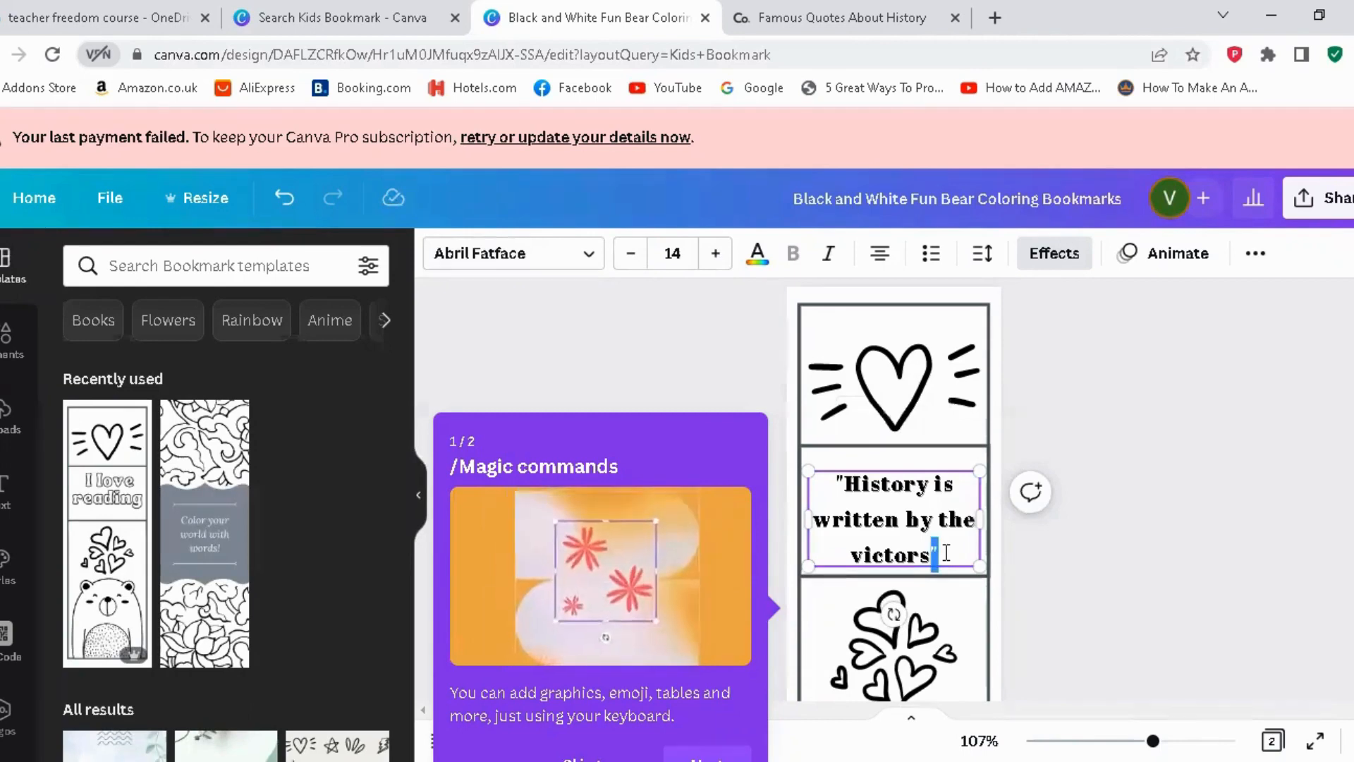
pyautogui.press('Return')
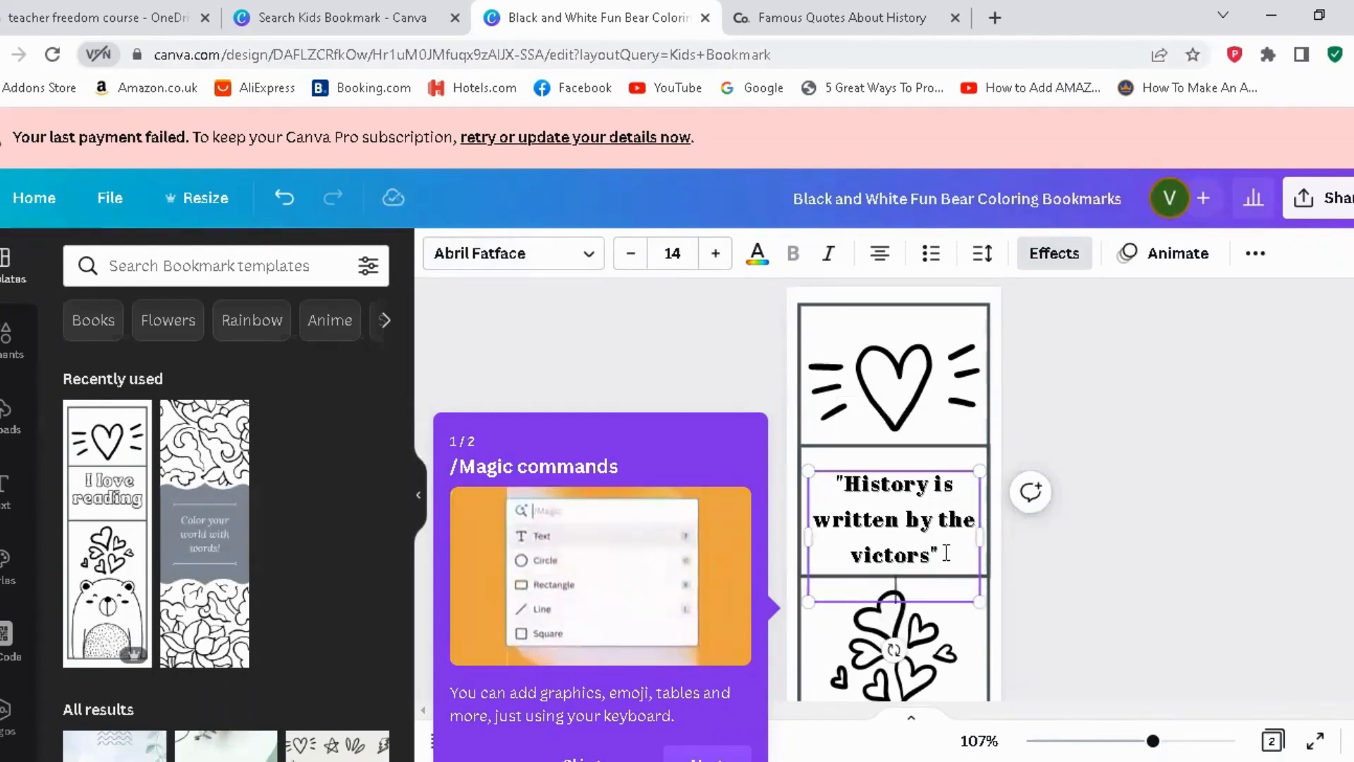
pyautogui.write('W')
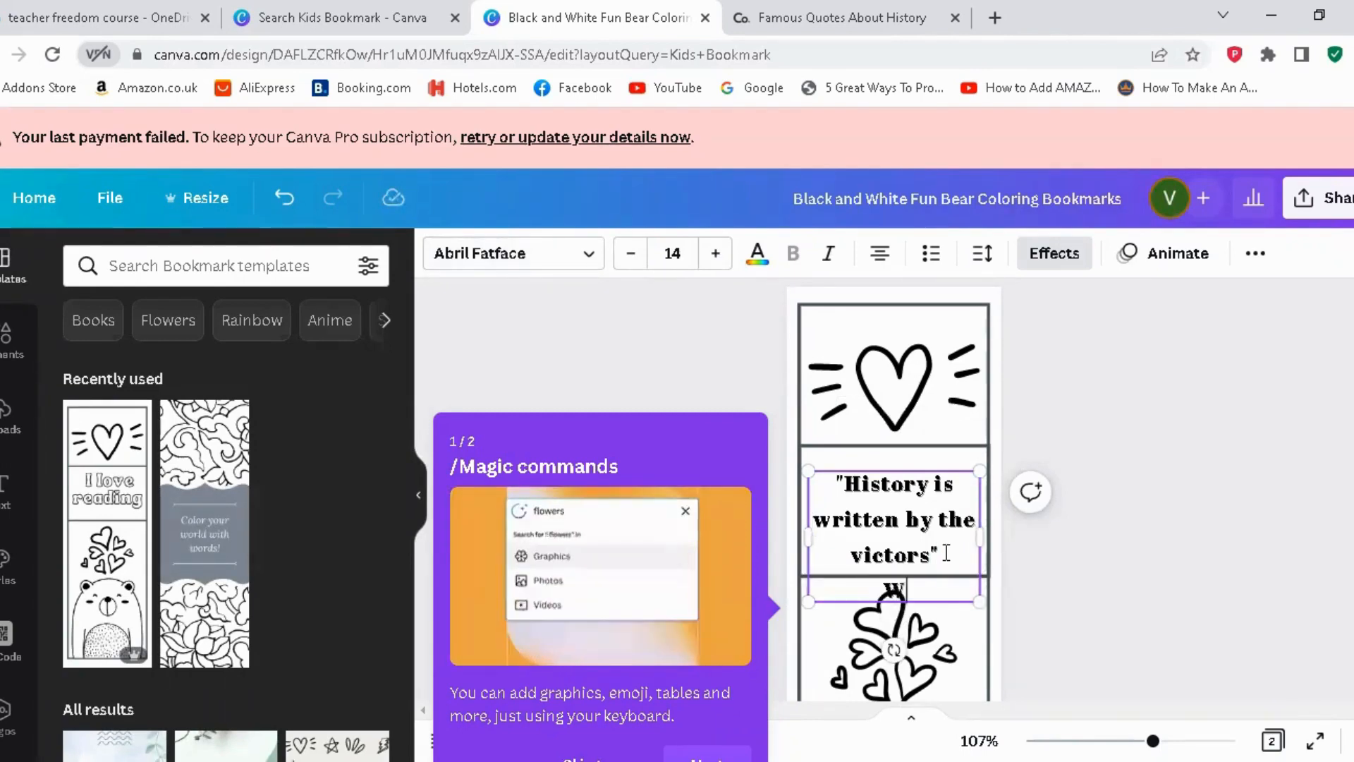
pyautogui.write('inston C')
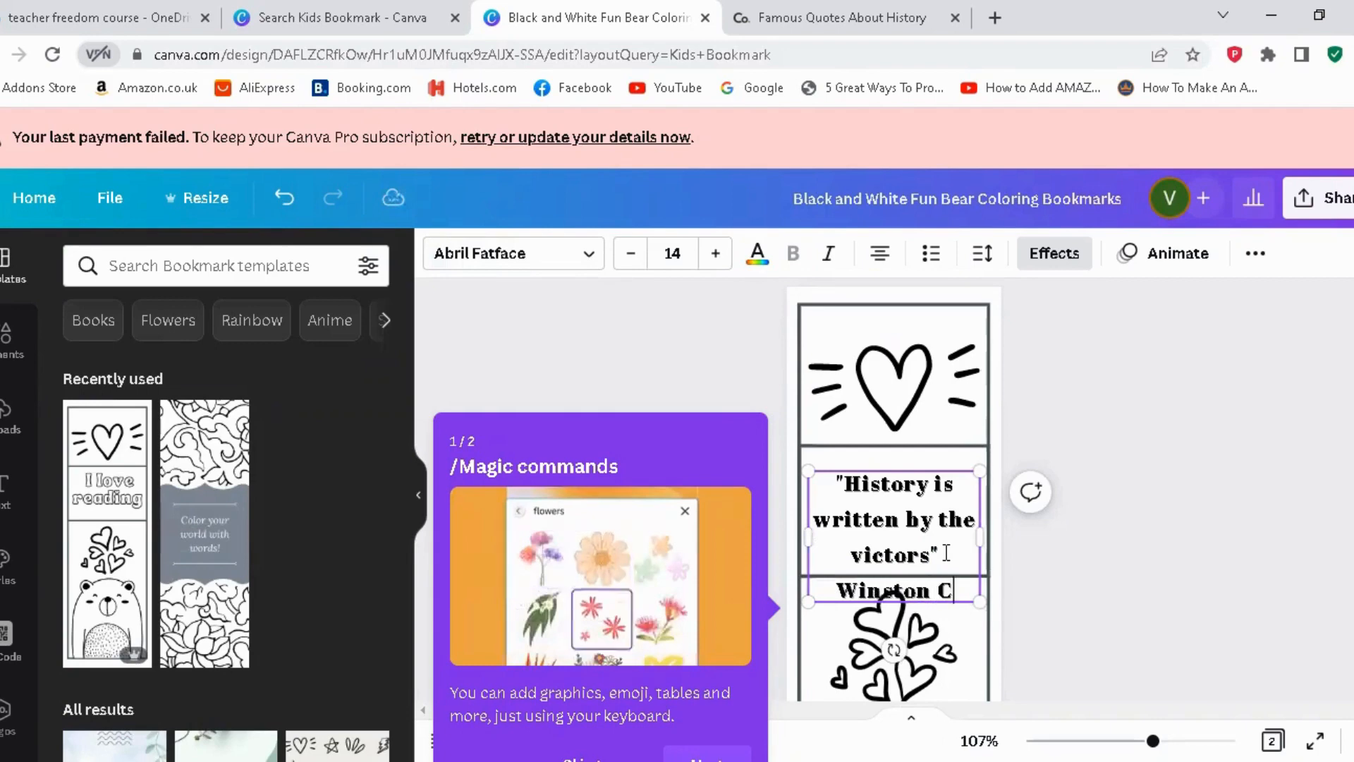
pyautogui.write('hurchill')
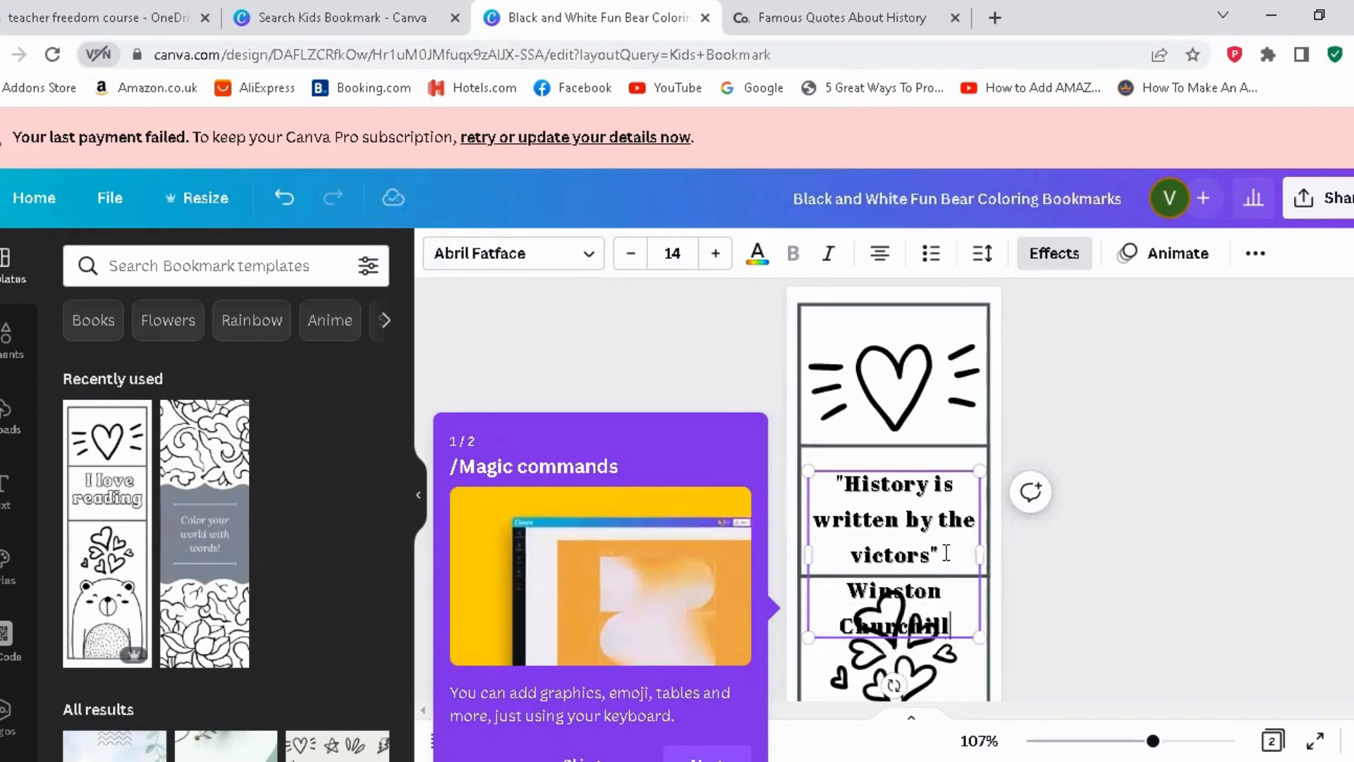
# Reduce the "Winston Churchill" line to font size 9 and move the quote text box up so it fits inside the bookmark's middle box
pyautogui.moveTo(848, 590); pyautogui.dragTo(1007, 634)
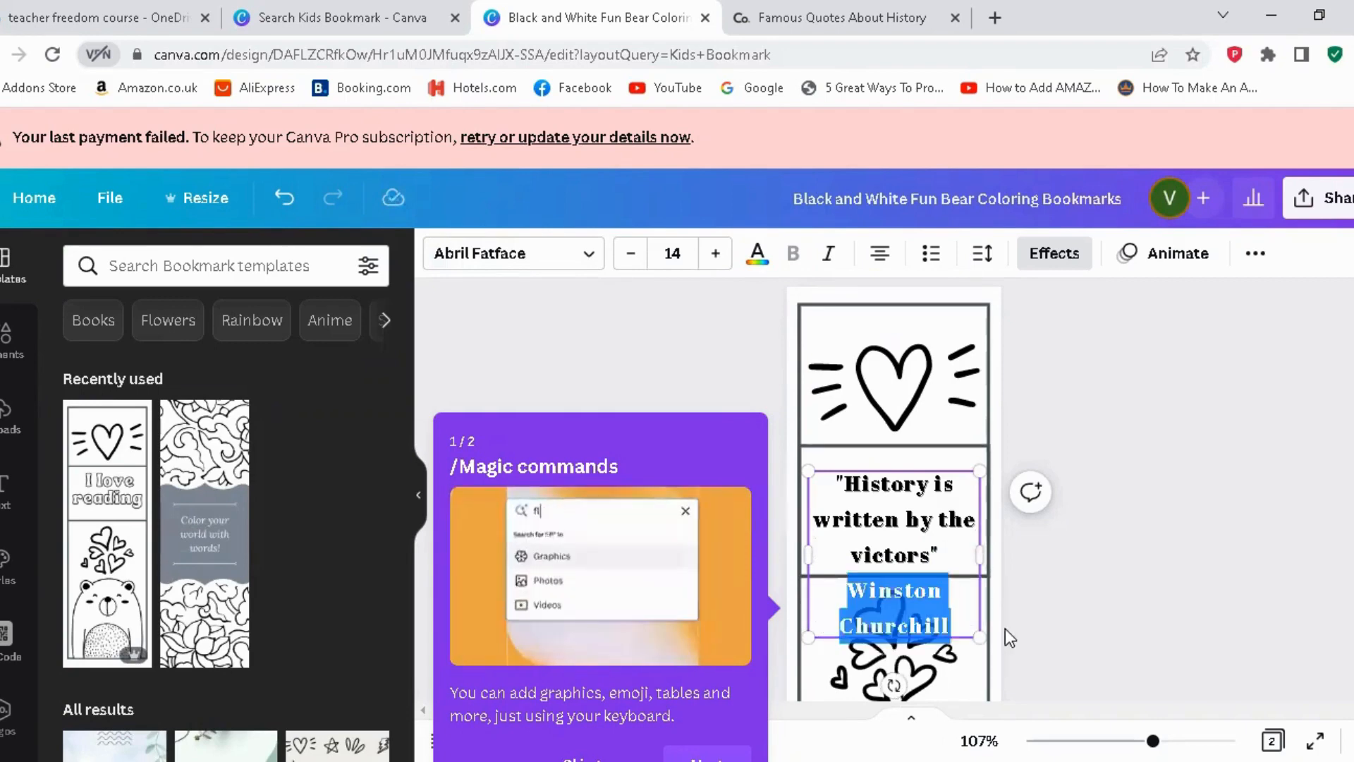
pyautogui.click(631, 254)
pyautogui.click(632, 254)
pyautogui.click(631, 254)
pyautogui.click(631, 253)
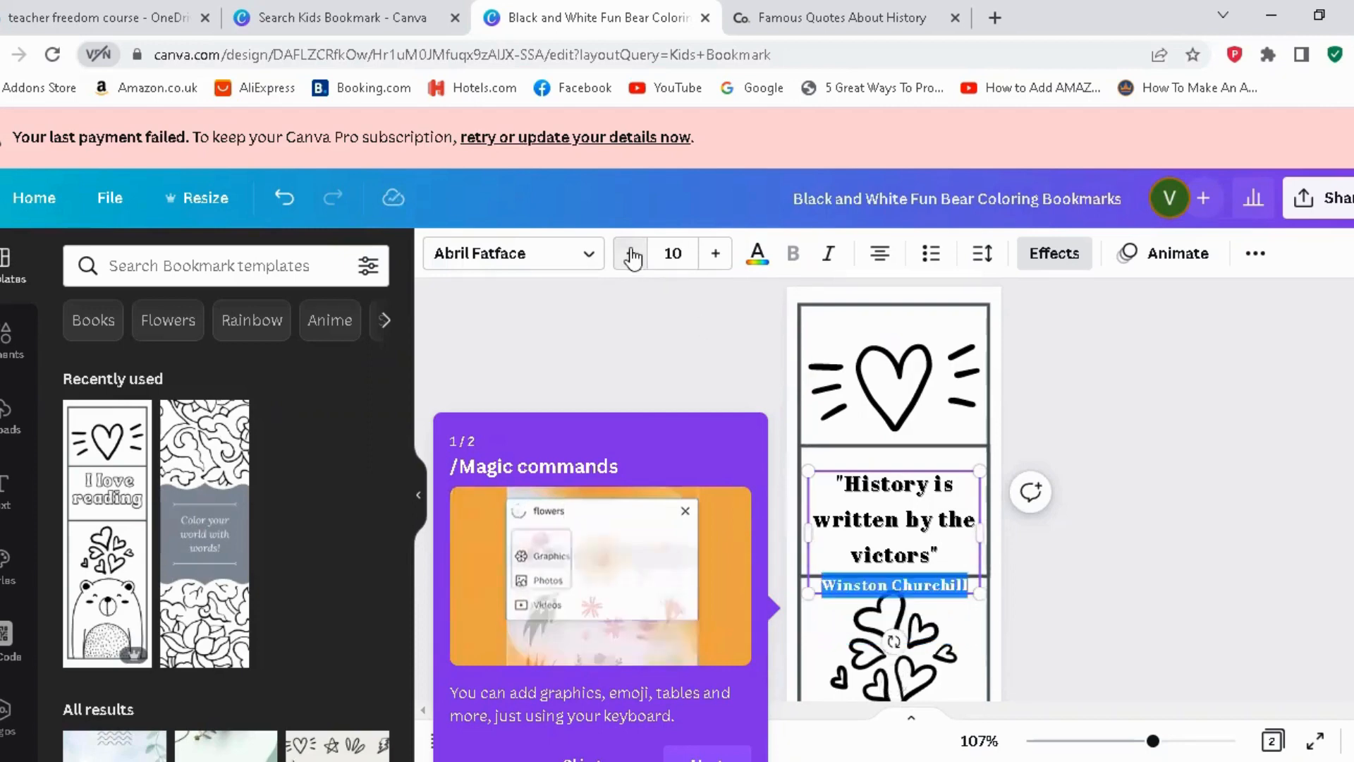
pyautogui.click(631, 254)
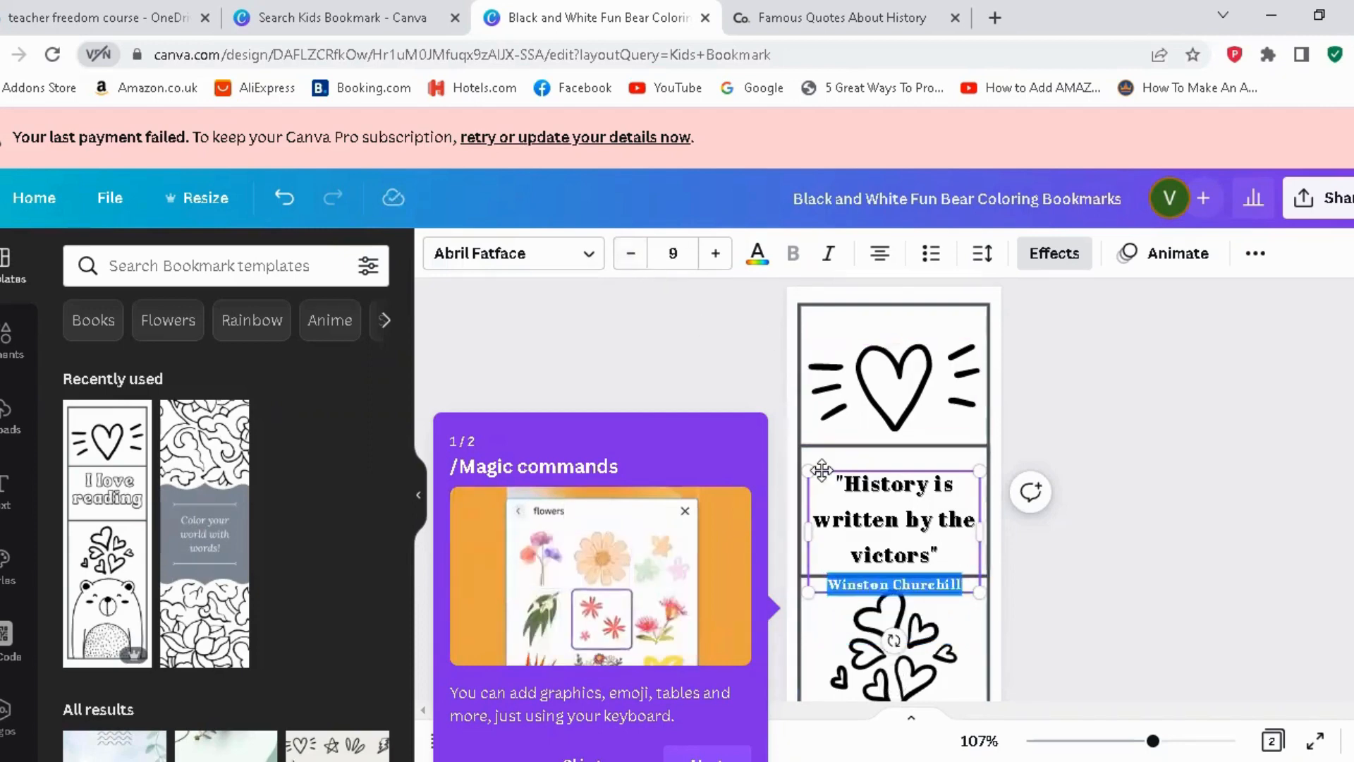
pyautogui.moveTo(822, 469); pyautogui.dragTo(821, 450)
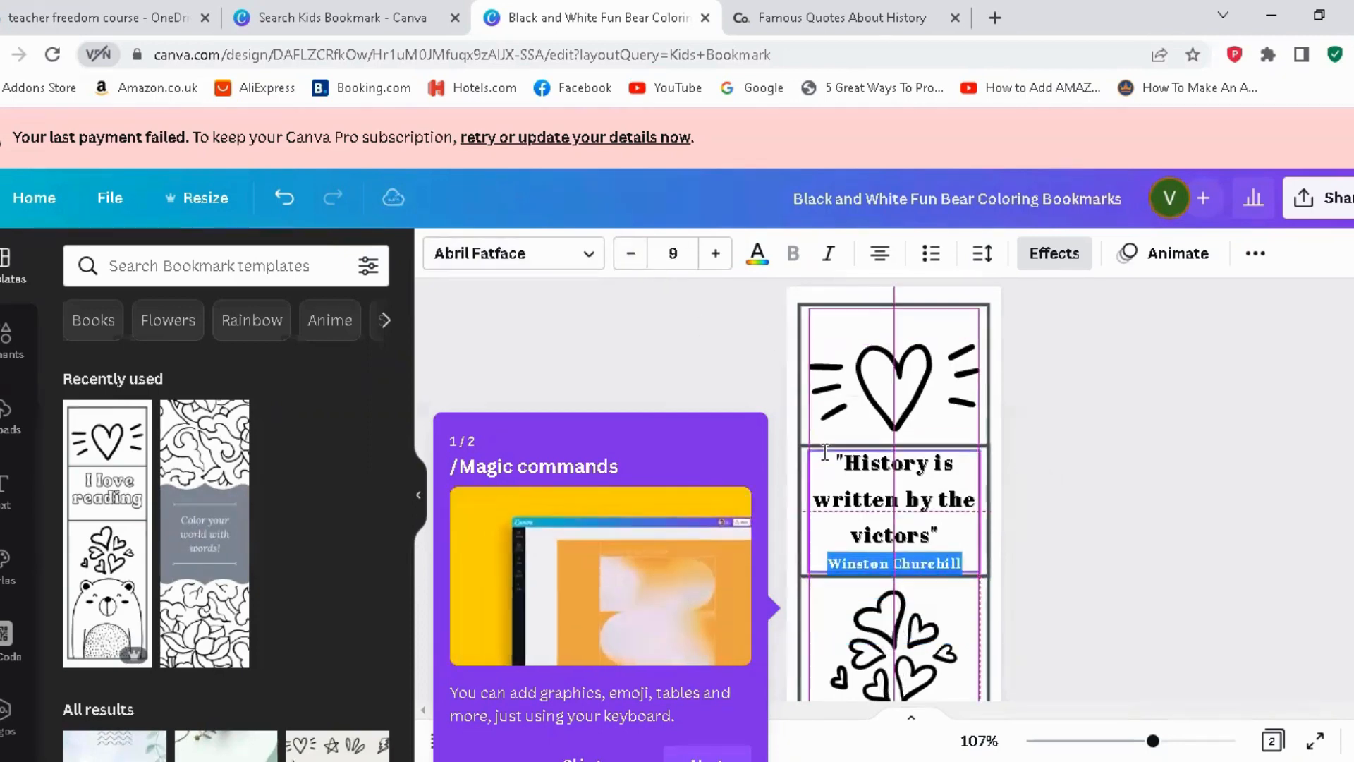
pyautogui.click(1128, 561)
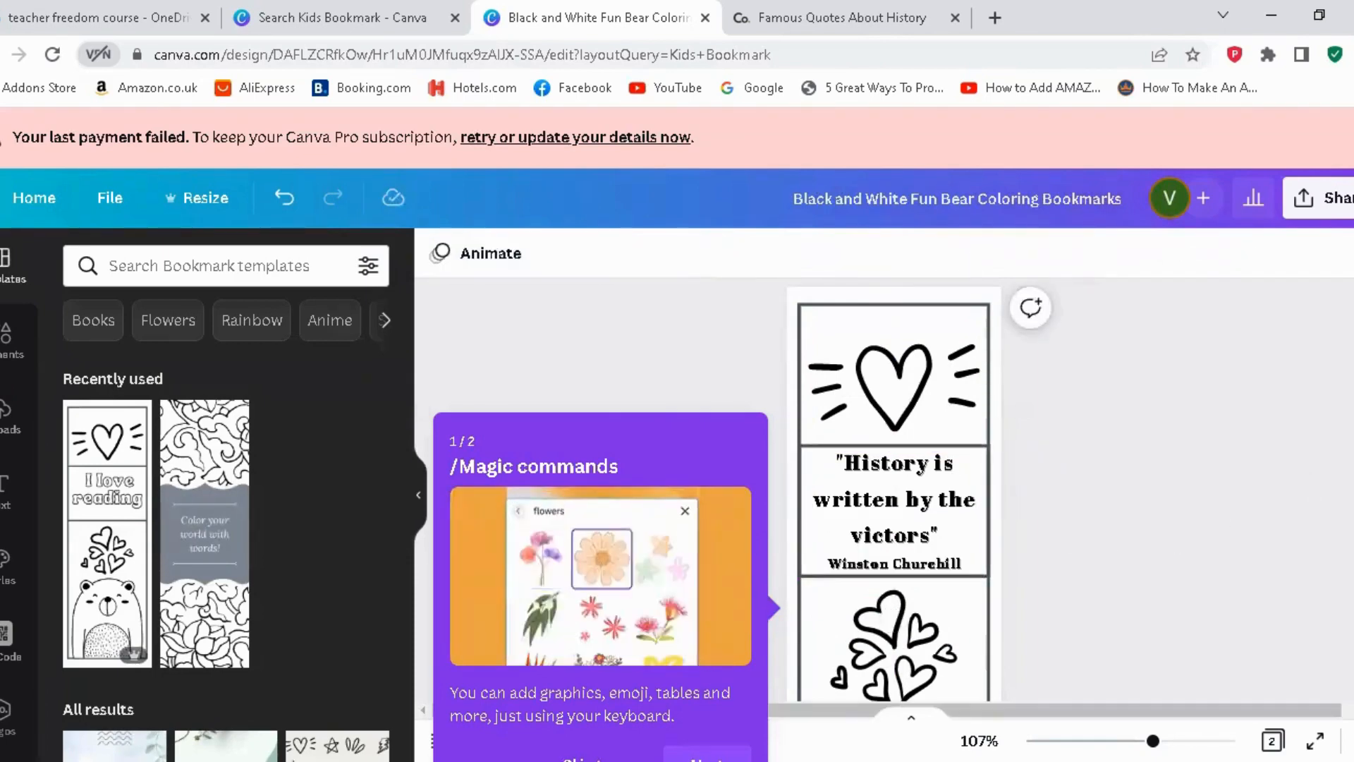
pyautogui.scroll(-3, 1129, 560)
pyautogui.scroll(-2, 1129, 560)
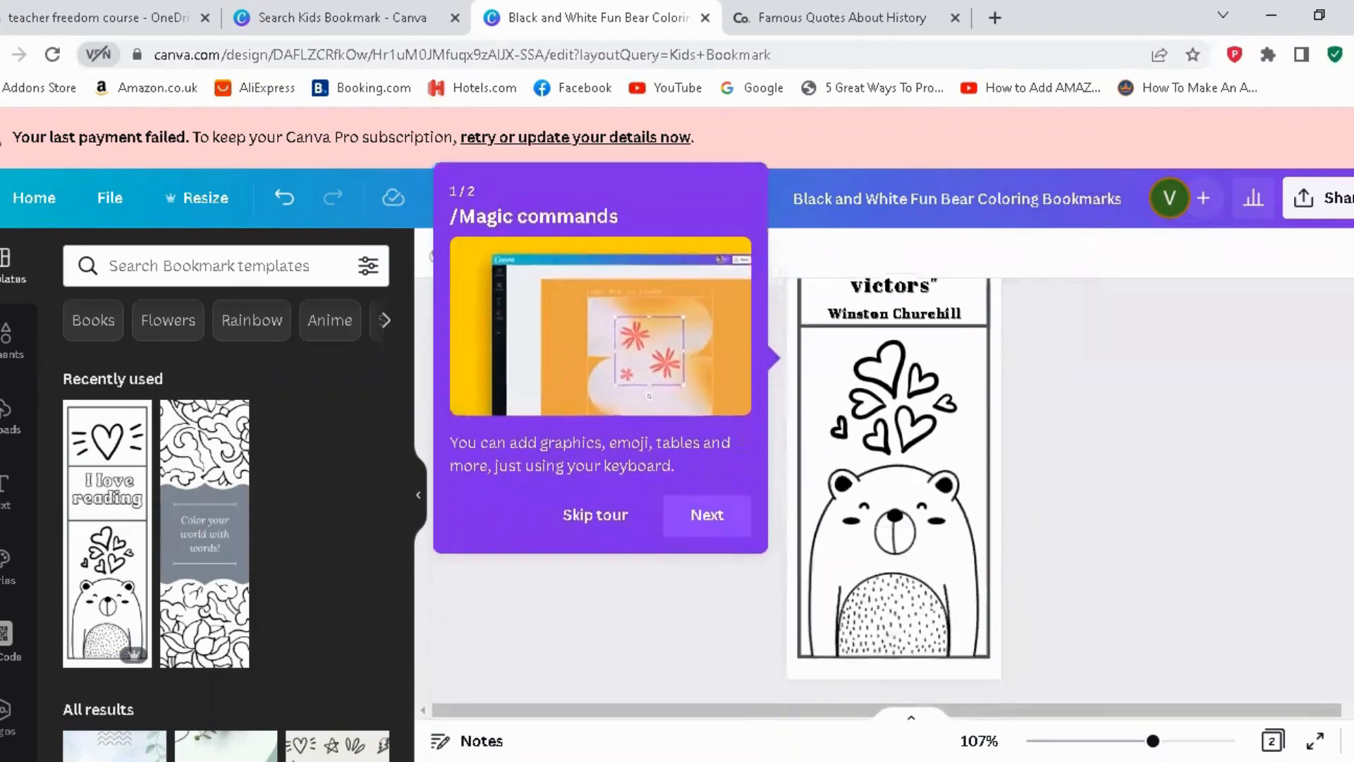
pyautogui.scroll(5, 1129, 560)
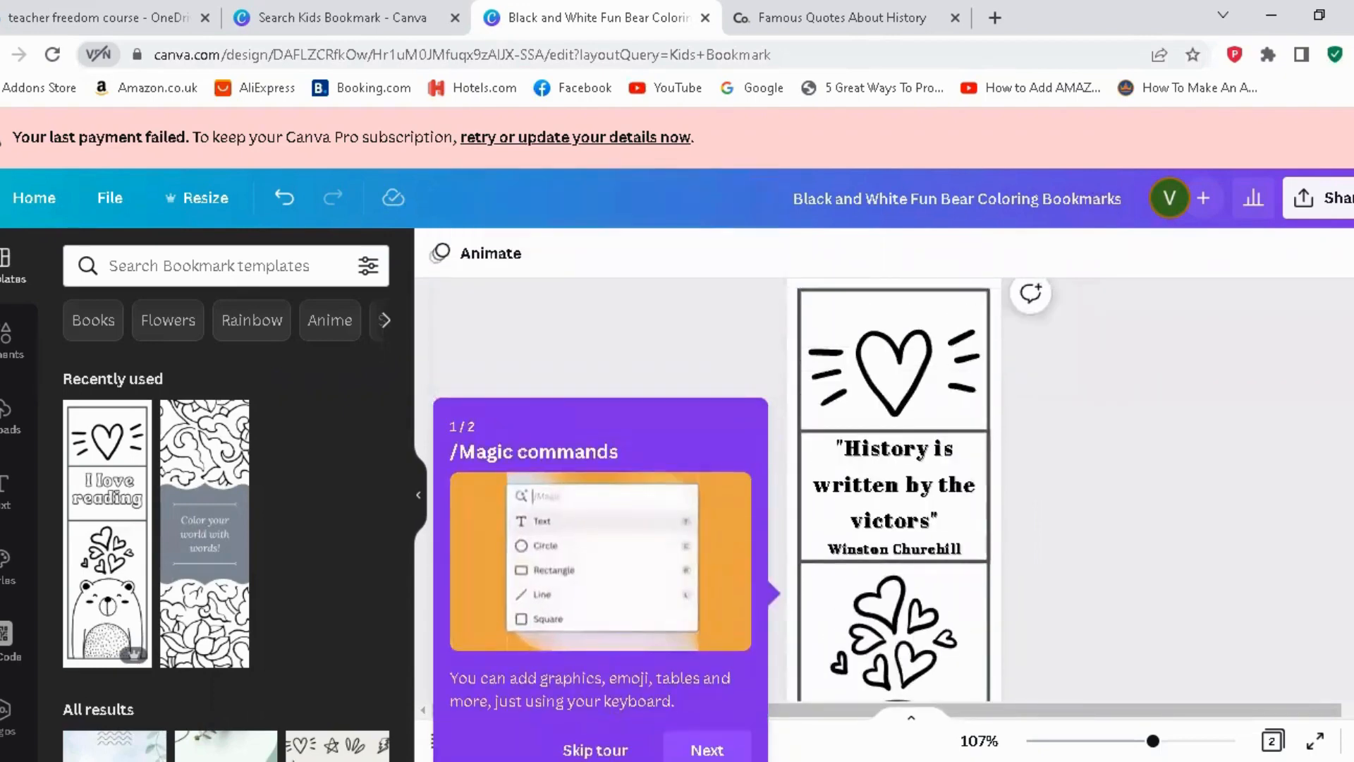
pyautogui.scroll(-5, 1129, 560)
pyautogui.scroll(6, 1128, 560)
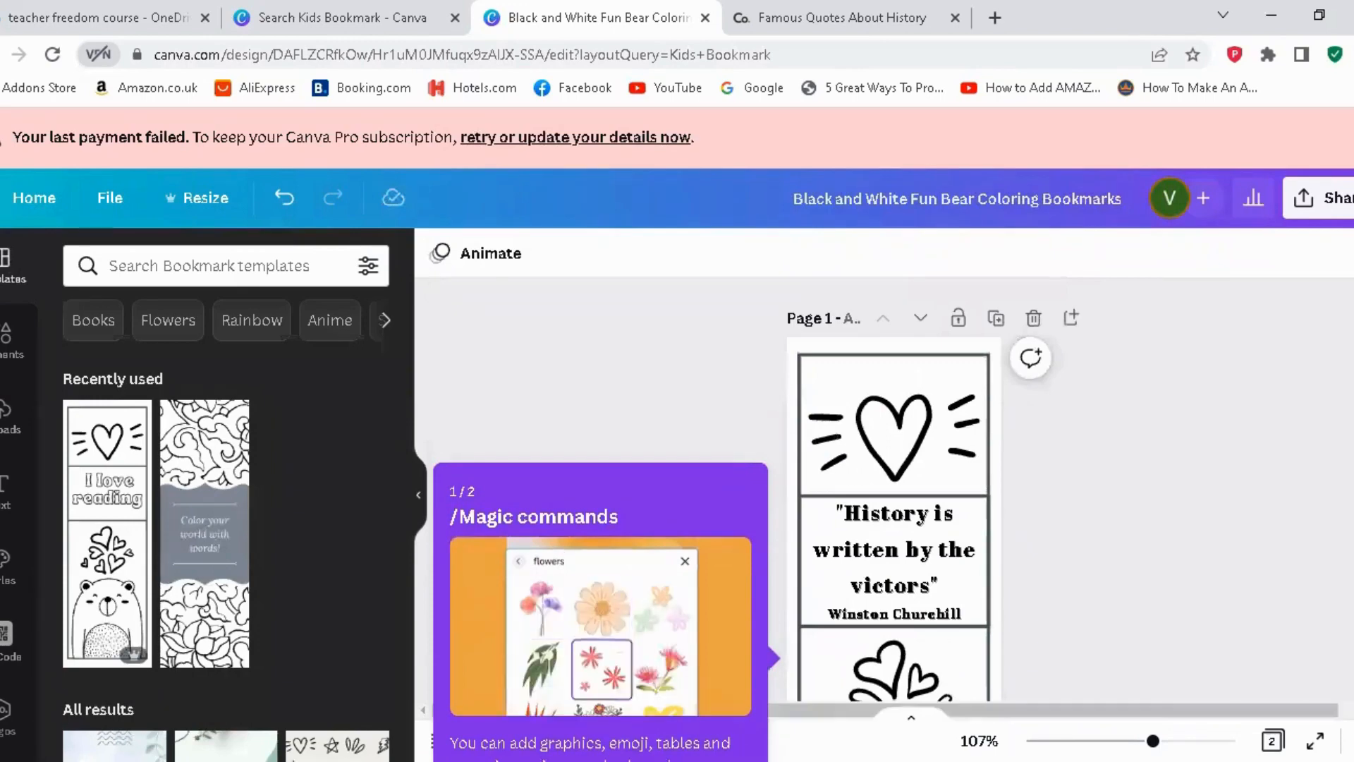
# Delete the large heart drawing from the box above the quote on page 1
pyautogui.scroll(-1, 1128, 560)
pyautogui.click(909, 395)
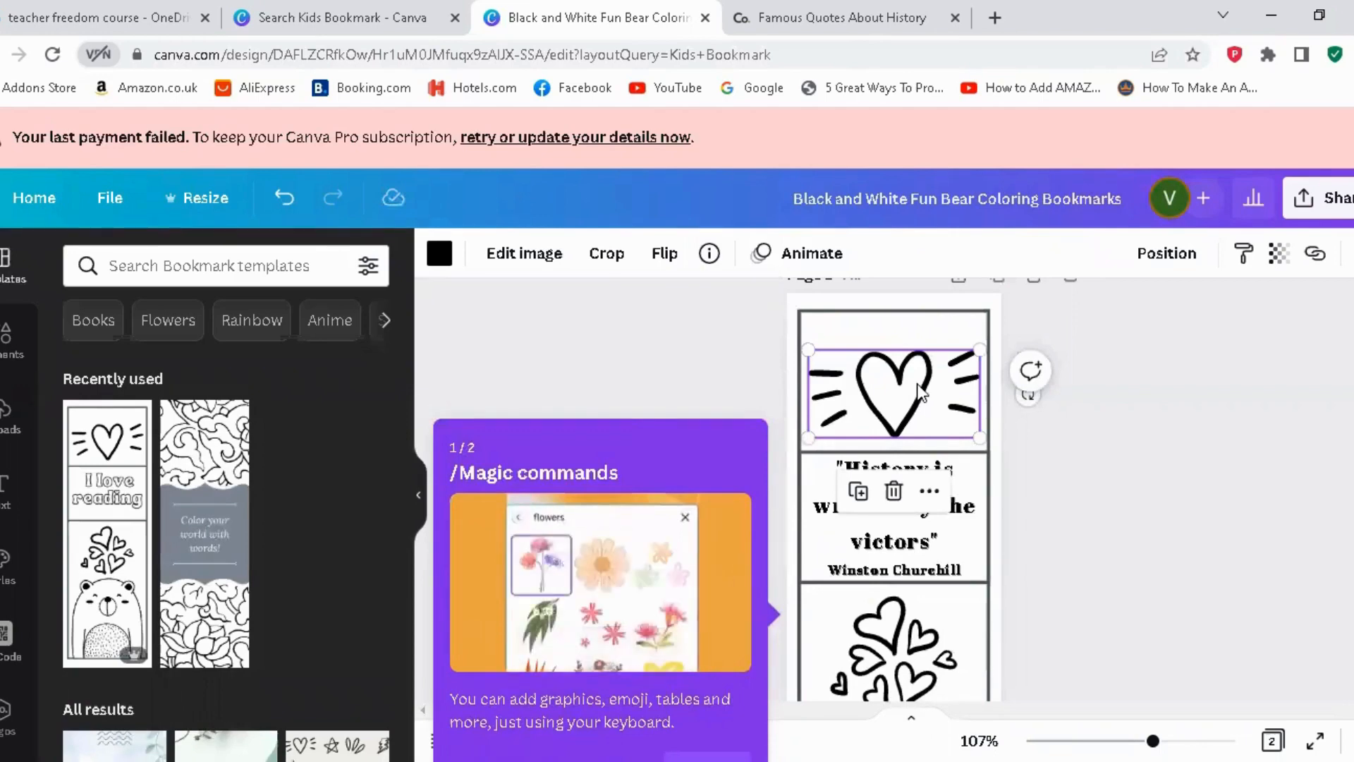
pyautogui.rightClick(919, 391)
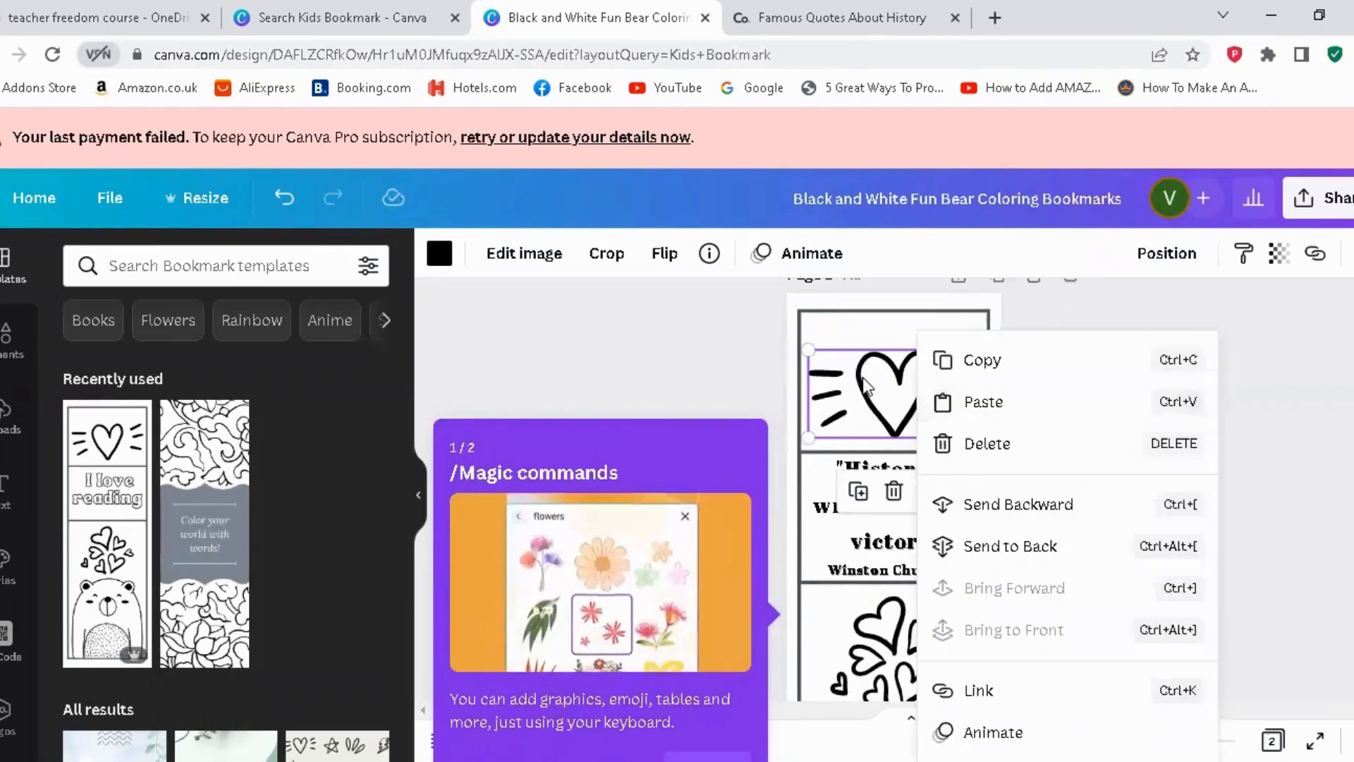
pyautogui.click(996, 443)
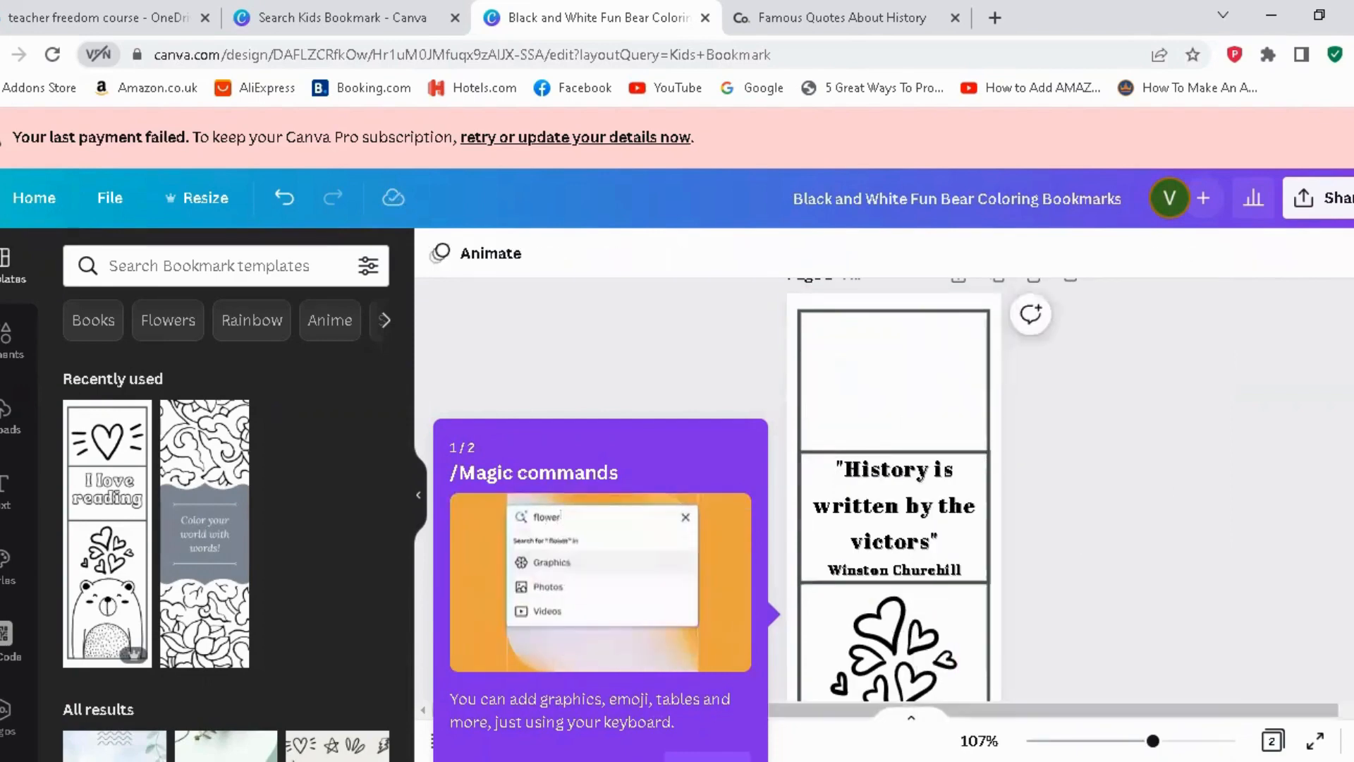
# Delete the cluster of small hearts below the quote on page 1
pyautogui.scroll(-1, 890, 627)
pyautogui.click(901, 586)
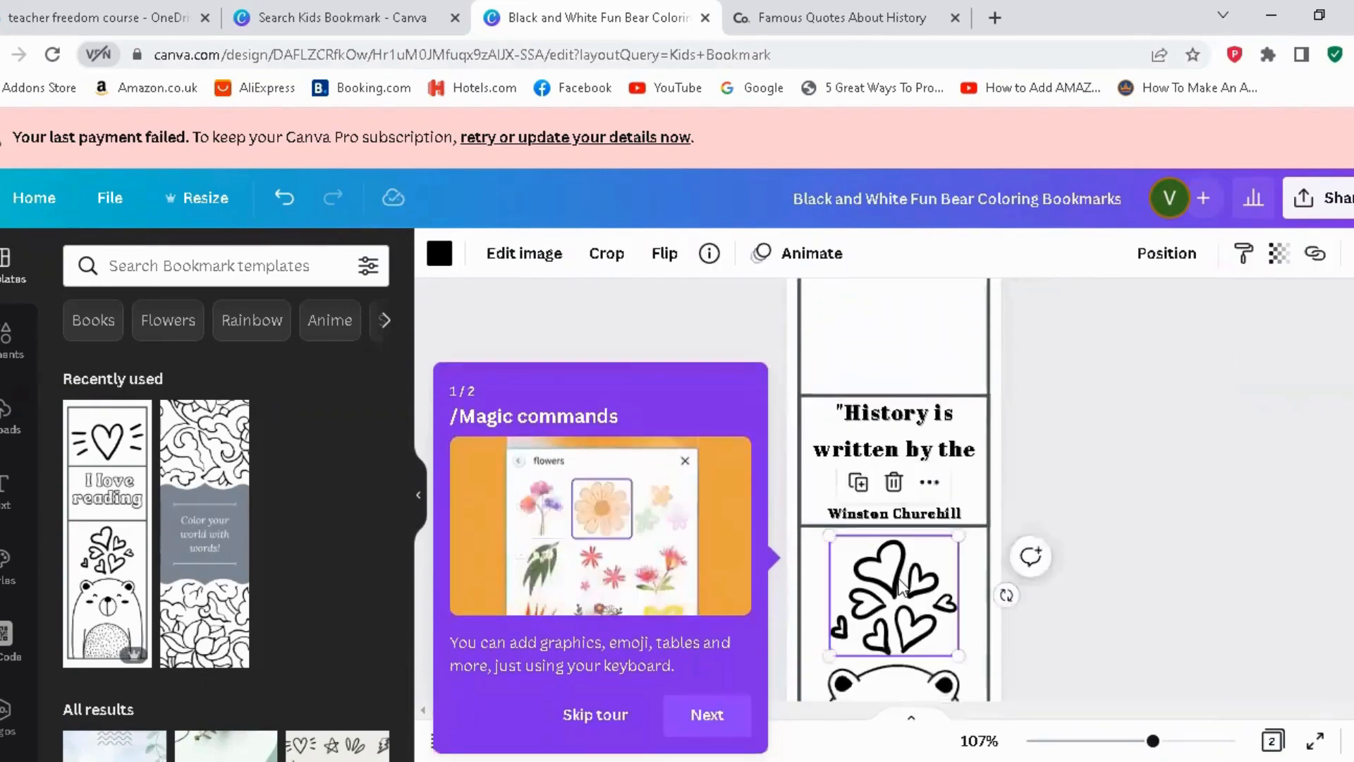
pyautogui.rightClick(902, 585)
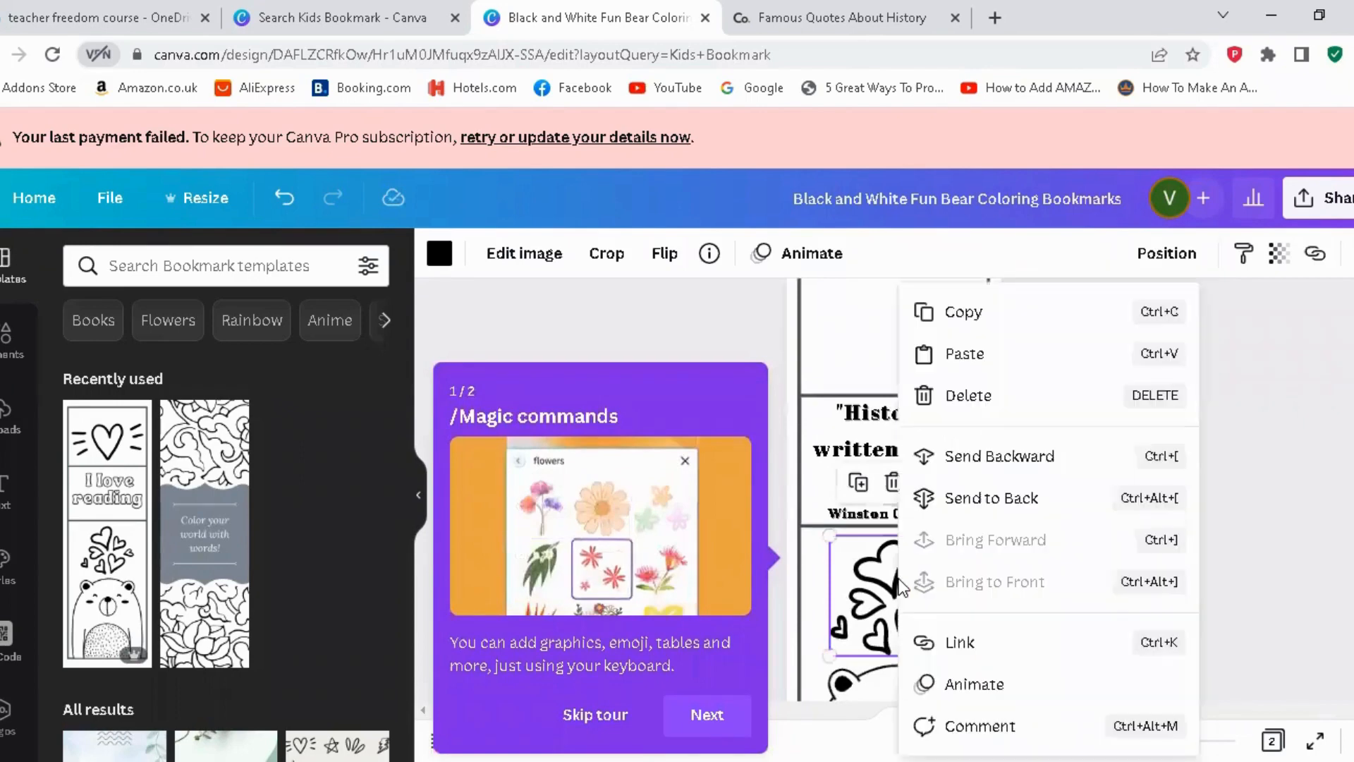
pyautogui.click(992, 411)
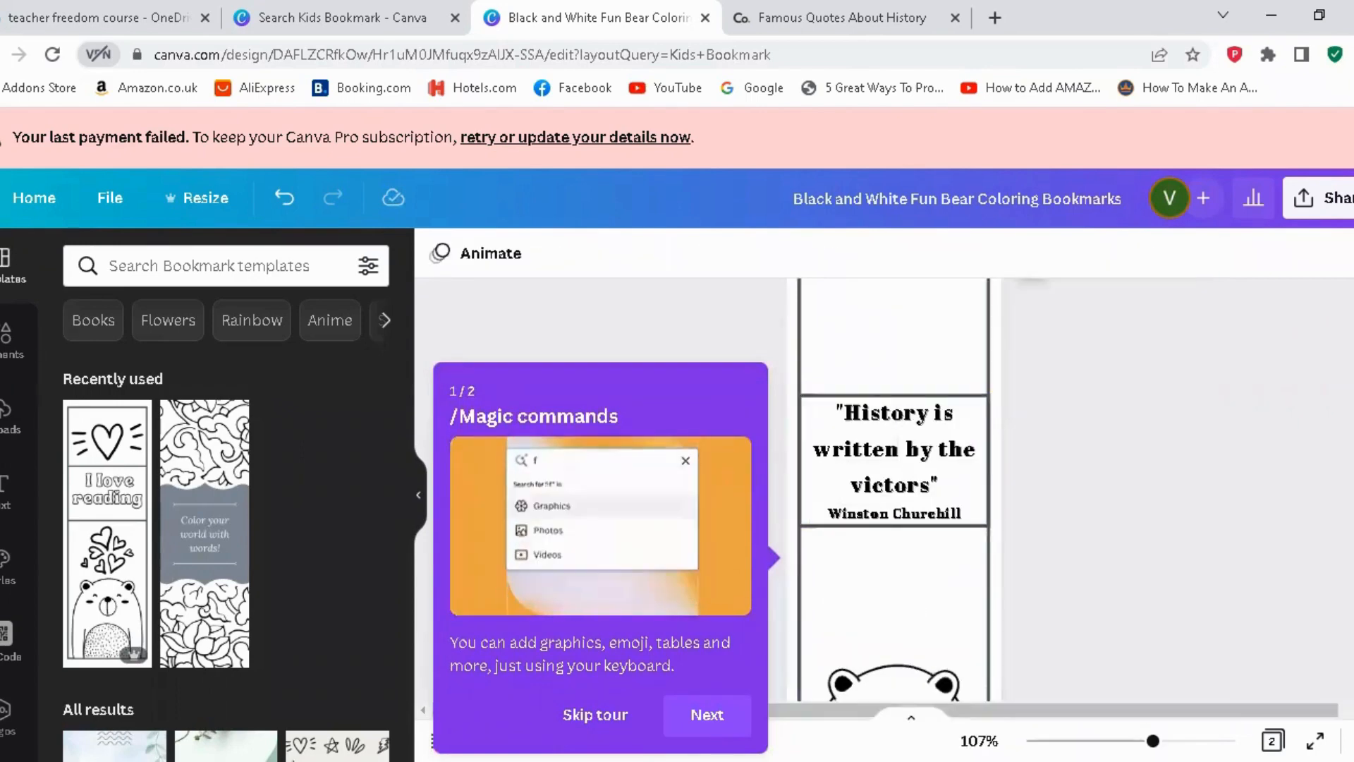
# Skip the Magic commands tour and delete the bear drawing from the bookmark's lower box
pyautogui.scroll(-1, 961, 477)
pyautogui.scroll(-1, 1049, 570)
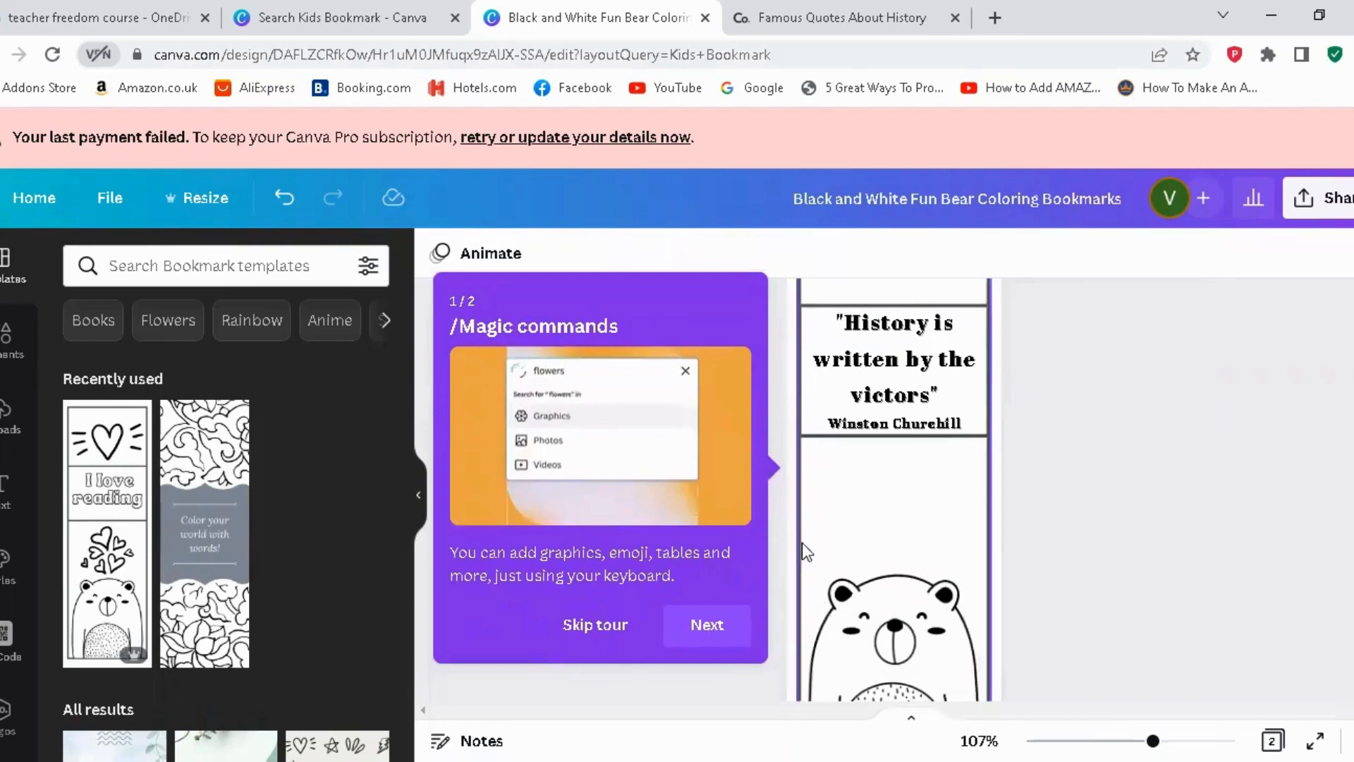
pyautogui.click(600, 634)
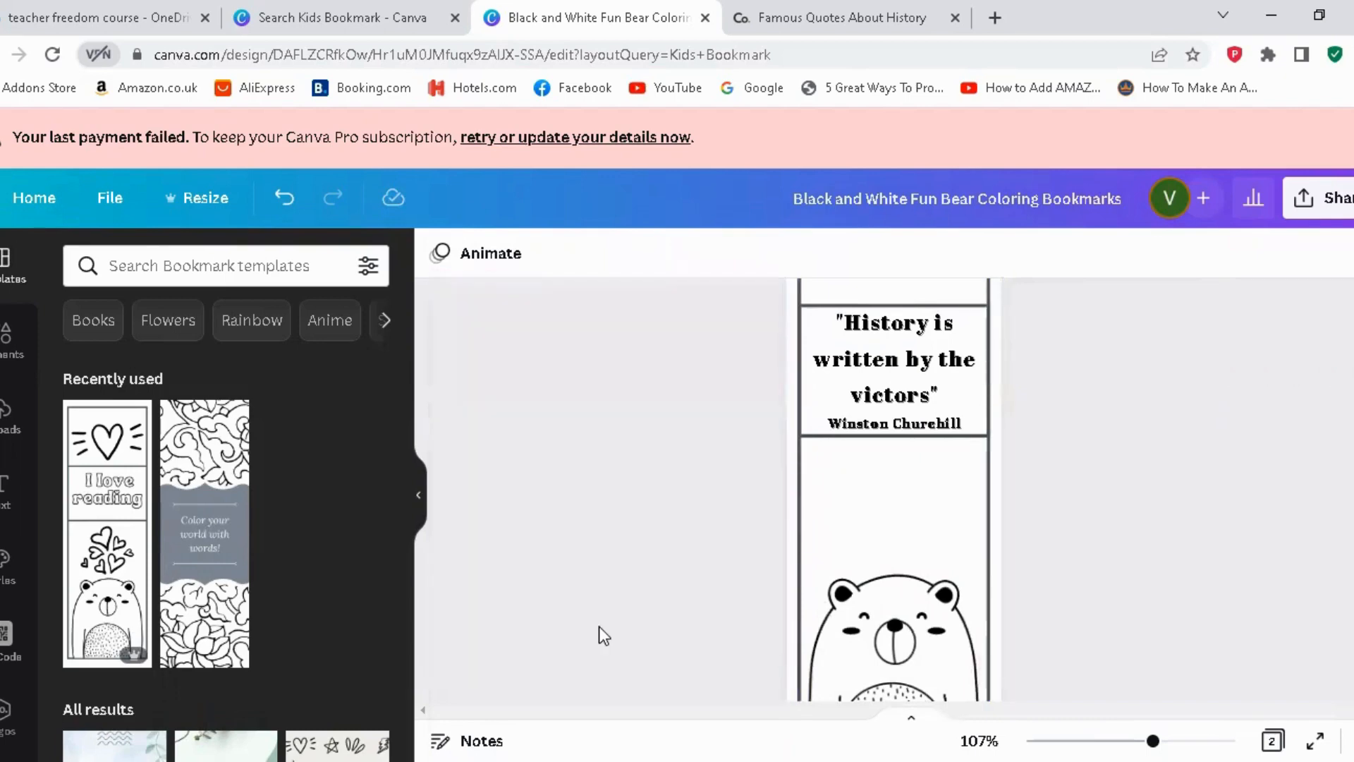
pyautogui.rightClick(911, 630)
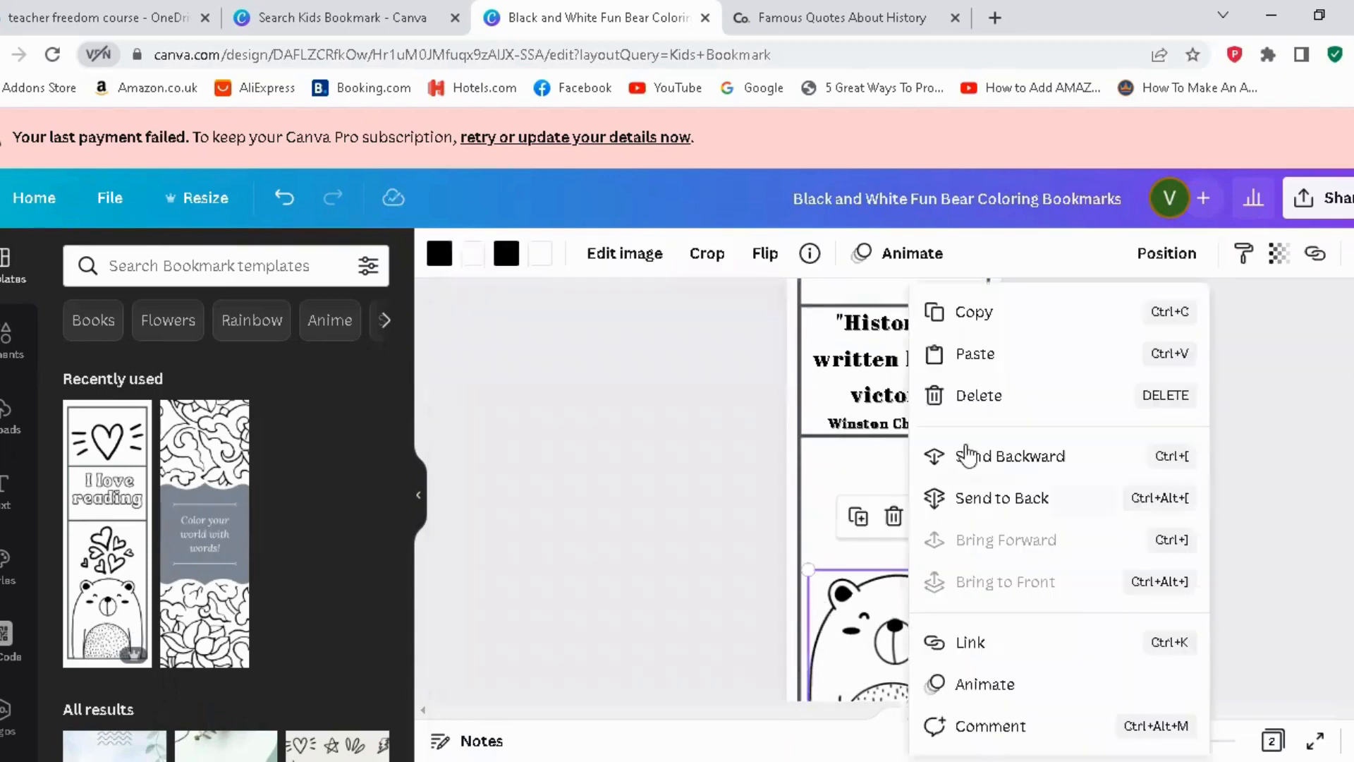
pyautogui.click(983, 397)
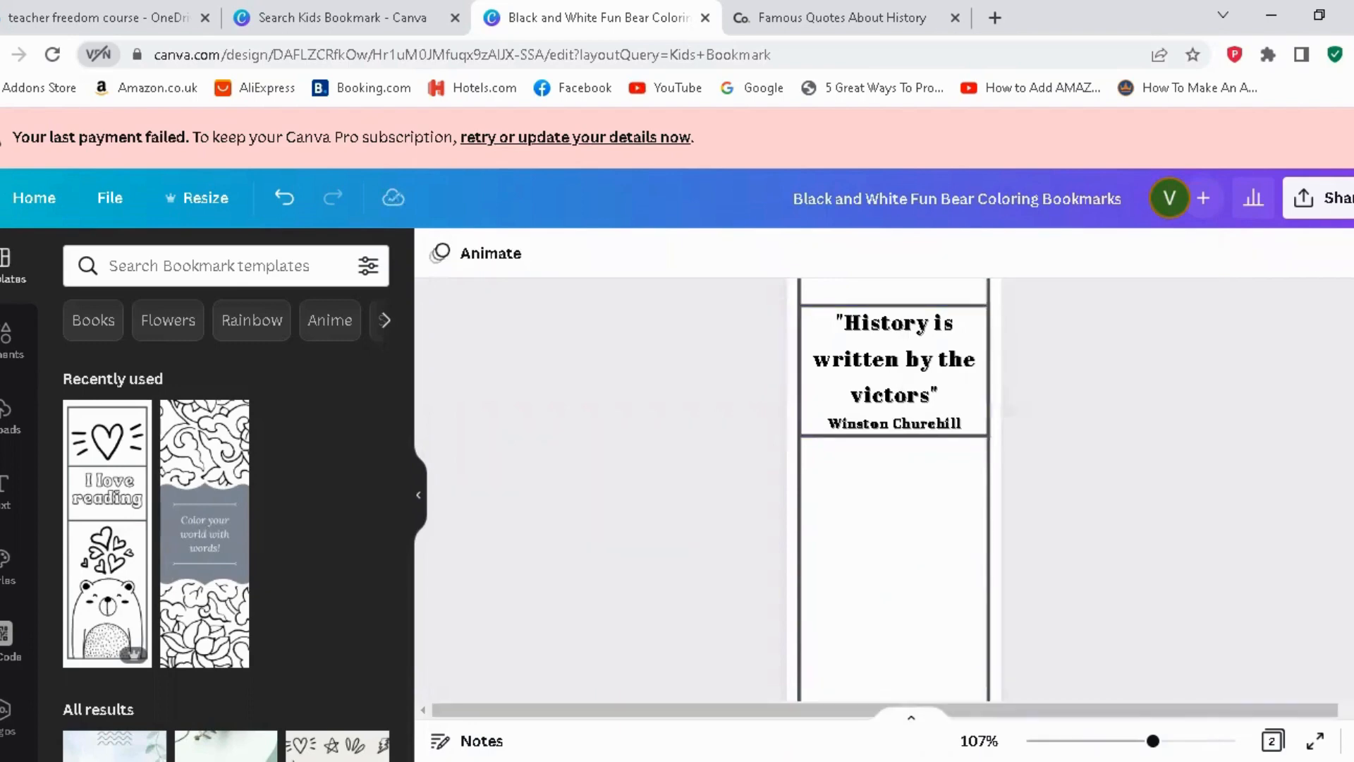
pyautogui.scroll(-2, 984, 398)
pyautogui.scroll(4, 895, 486)
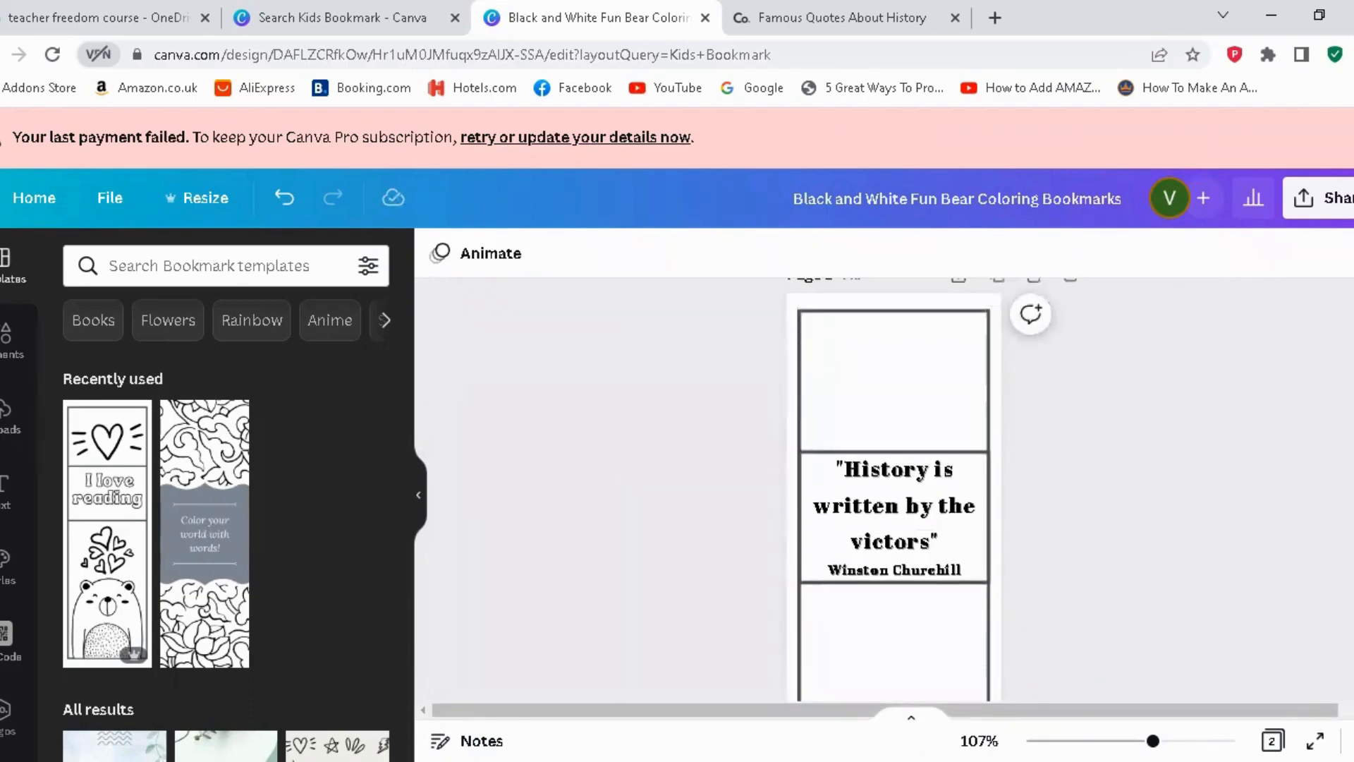
pyautogui.scroll(-3, 894, 487)
pyautogui.scroll(3, 894, 487)
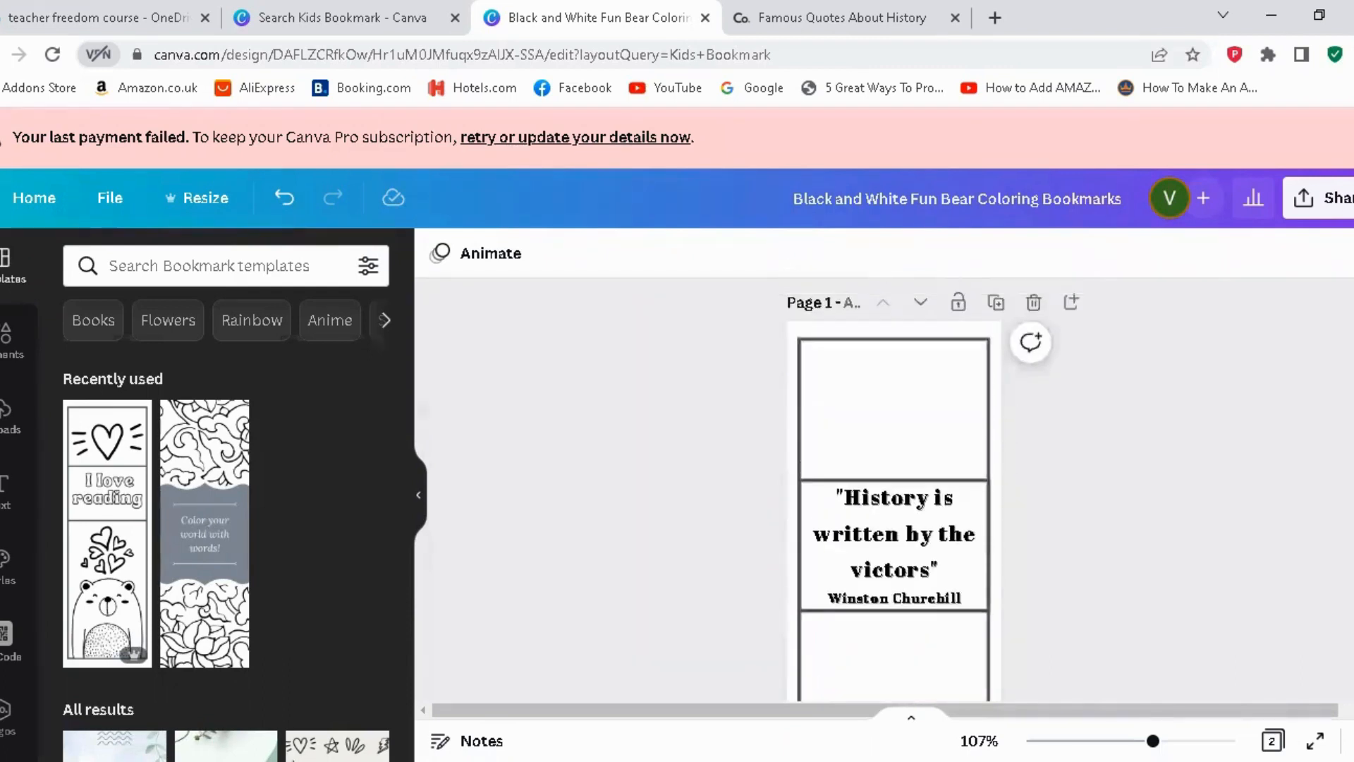
pyautogui.scroll(-1, 894, 487)
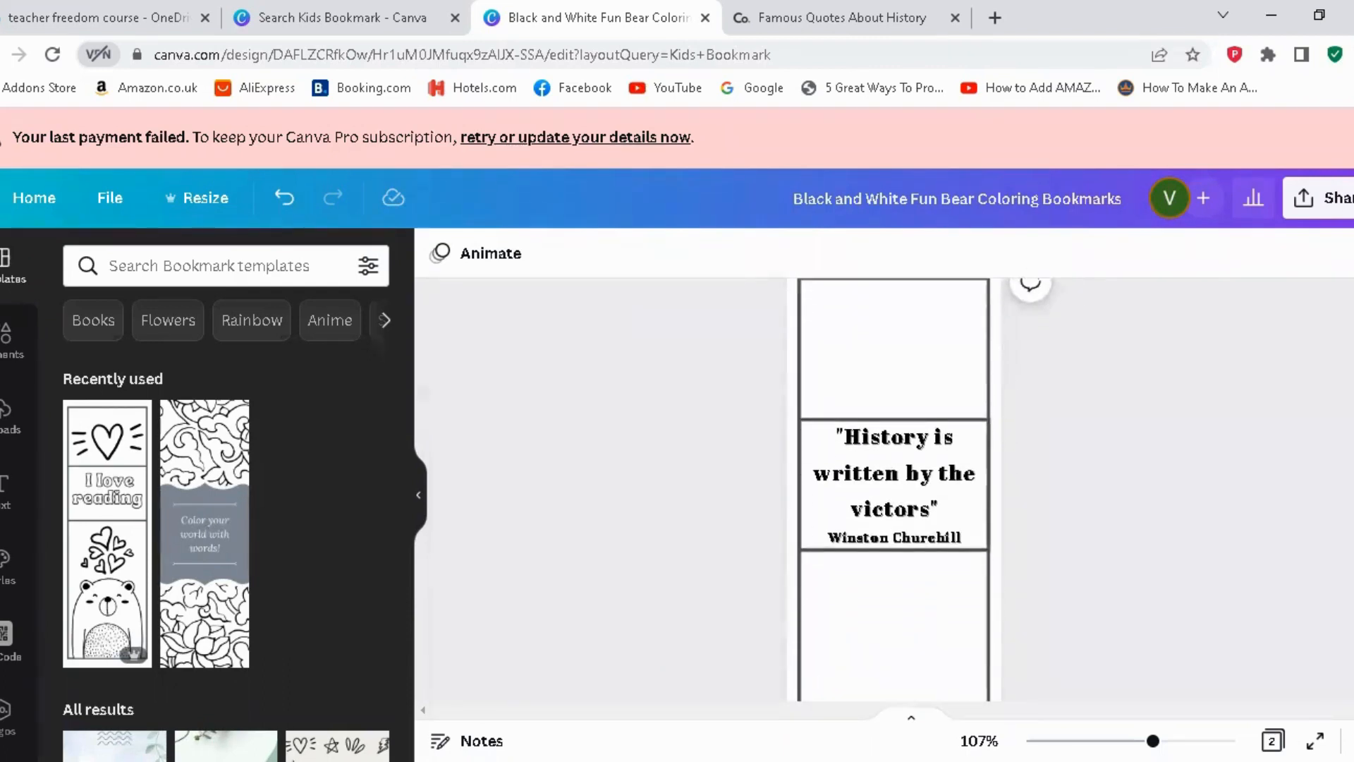
pyautogui.scroll(1, 894, 486)
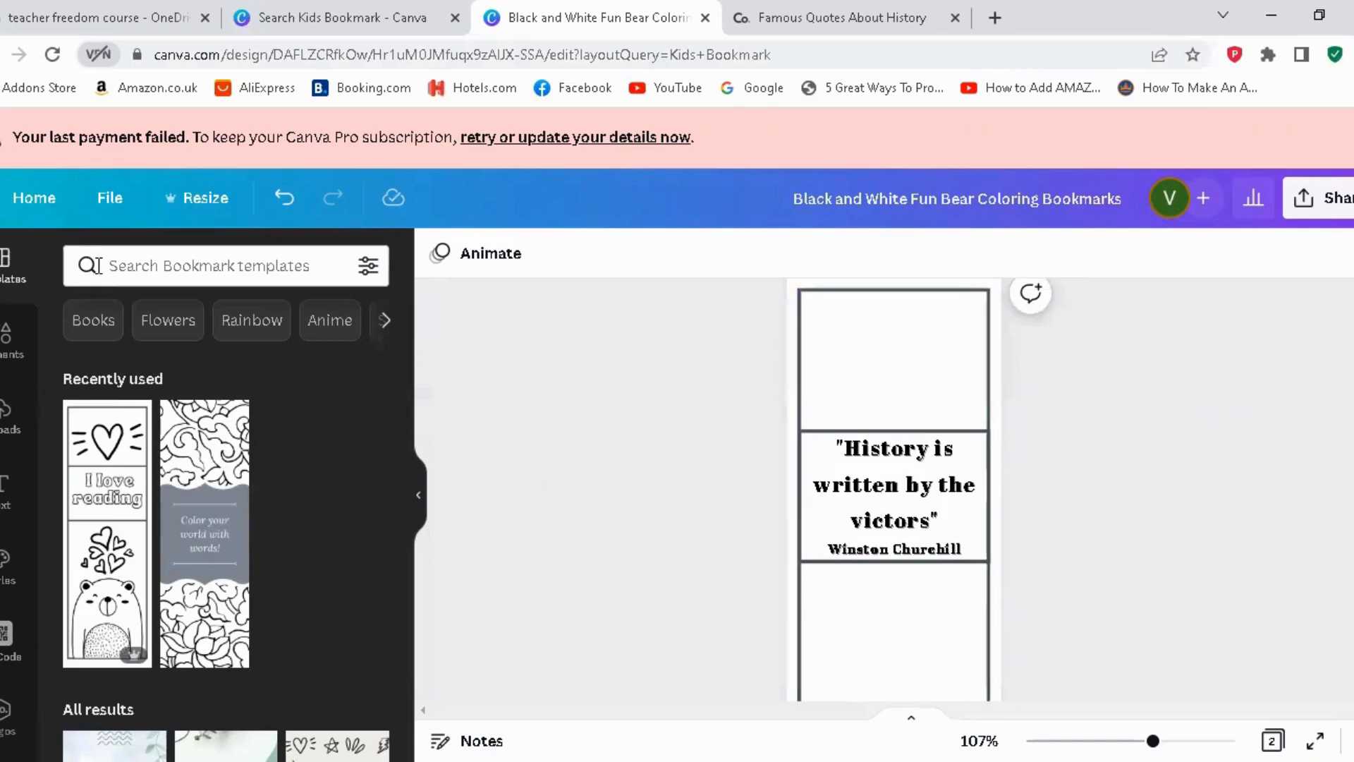
# Search the design elements, rather than the bookmark templates, for "history"
pyautogui.click(153, 265)
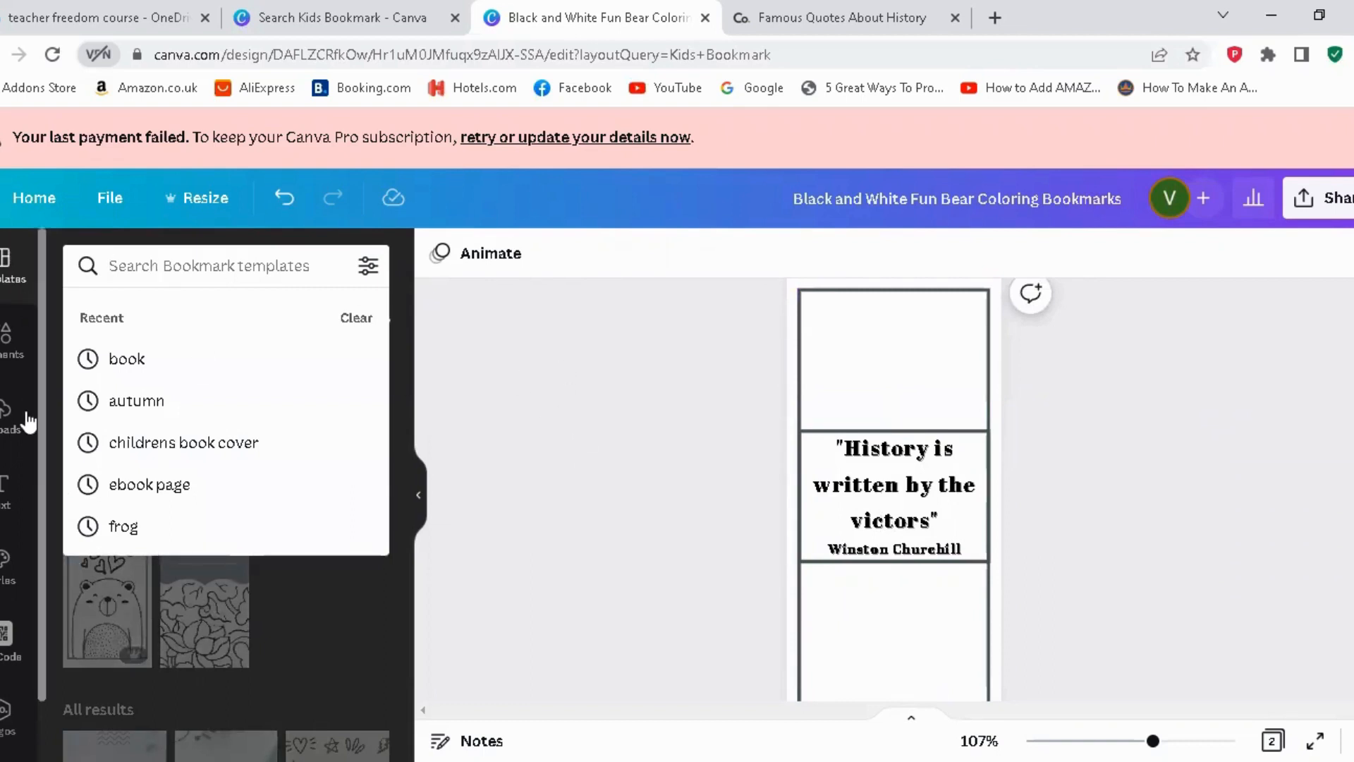
pyautogui.click(4, 356)
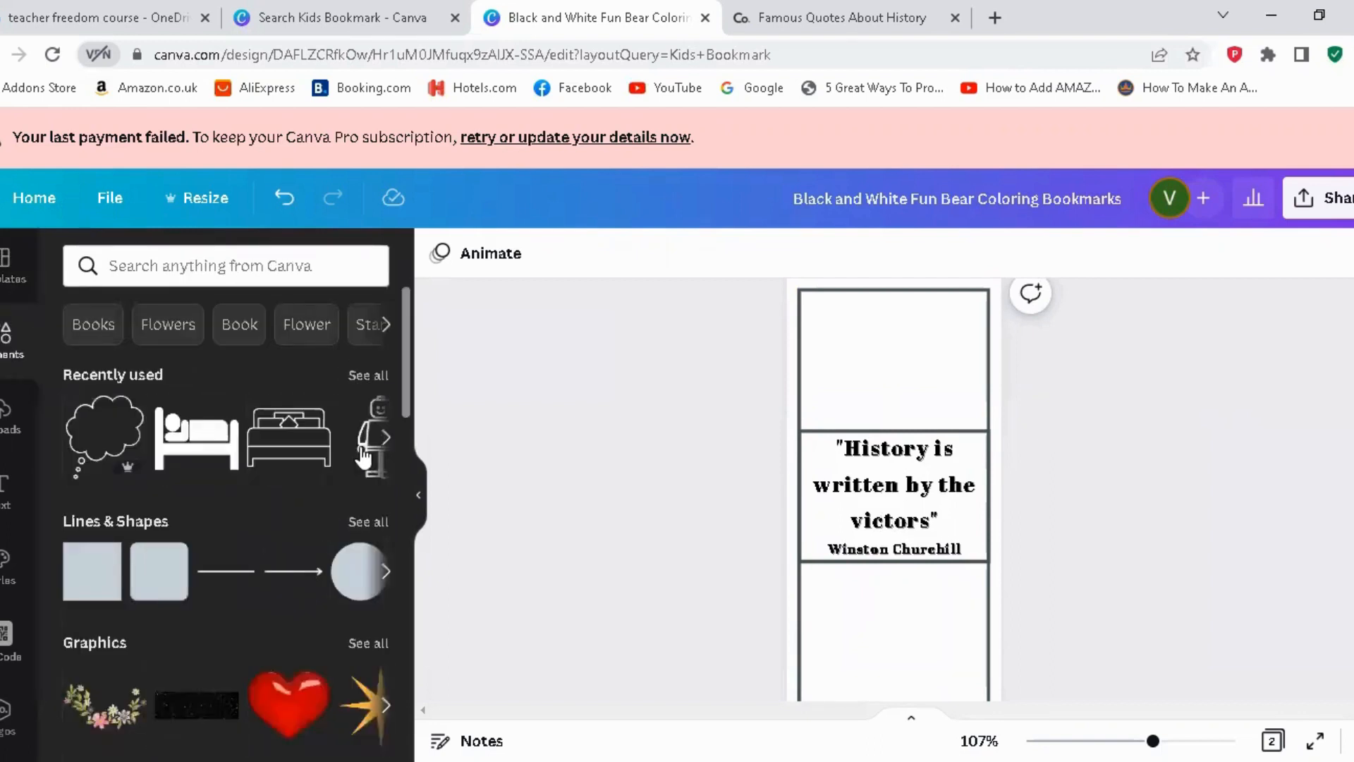
pyautogui.click(191, 262)
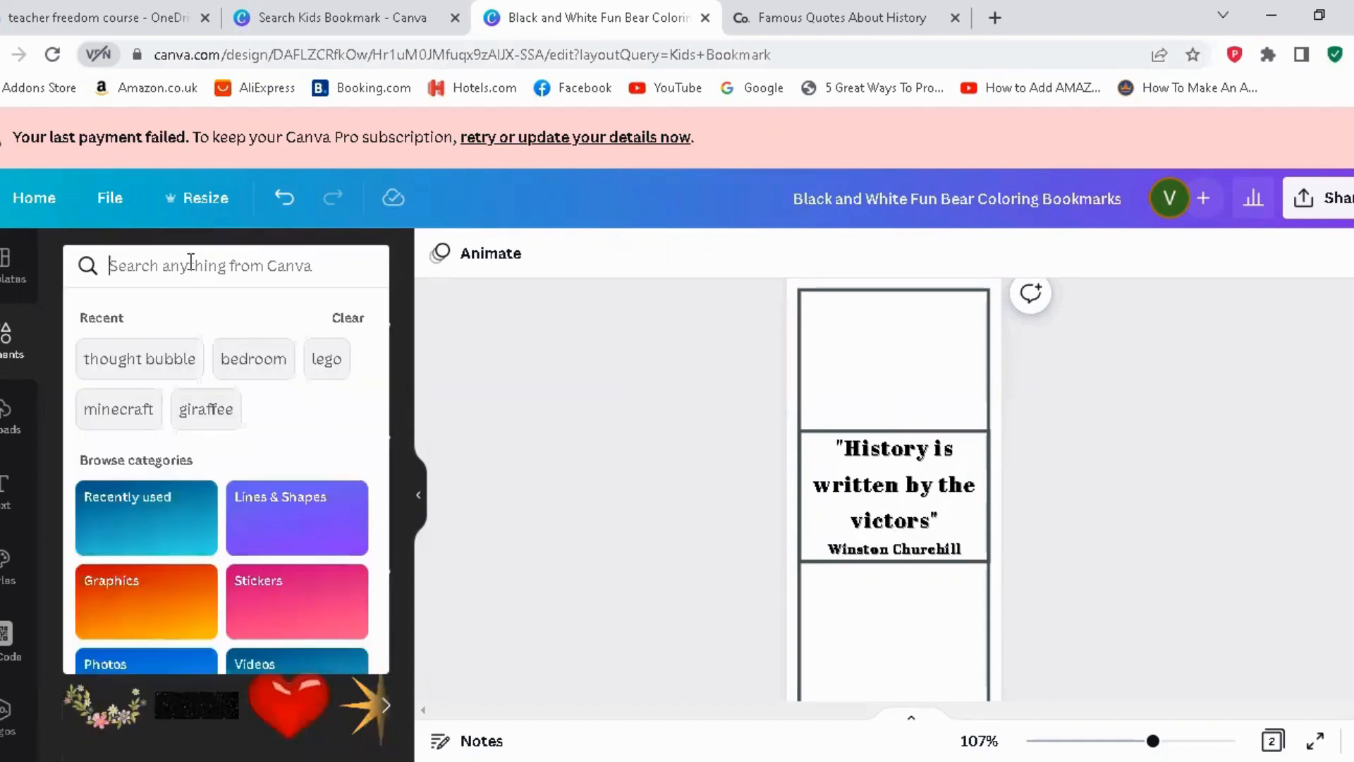
pyautogui.write('histo')
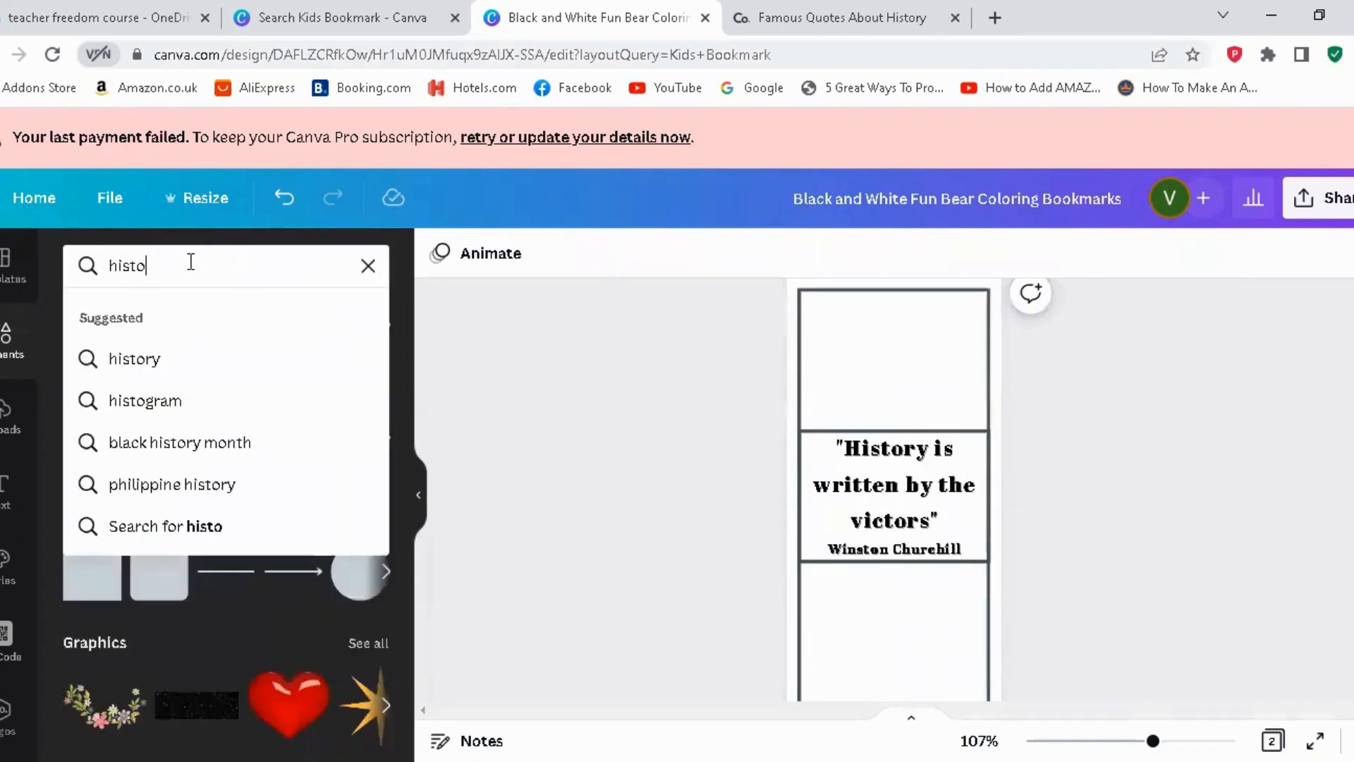
pyautogui.write('ry')
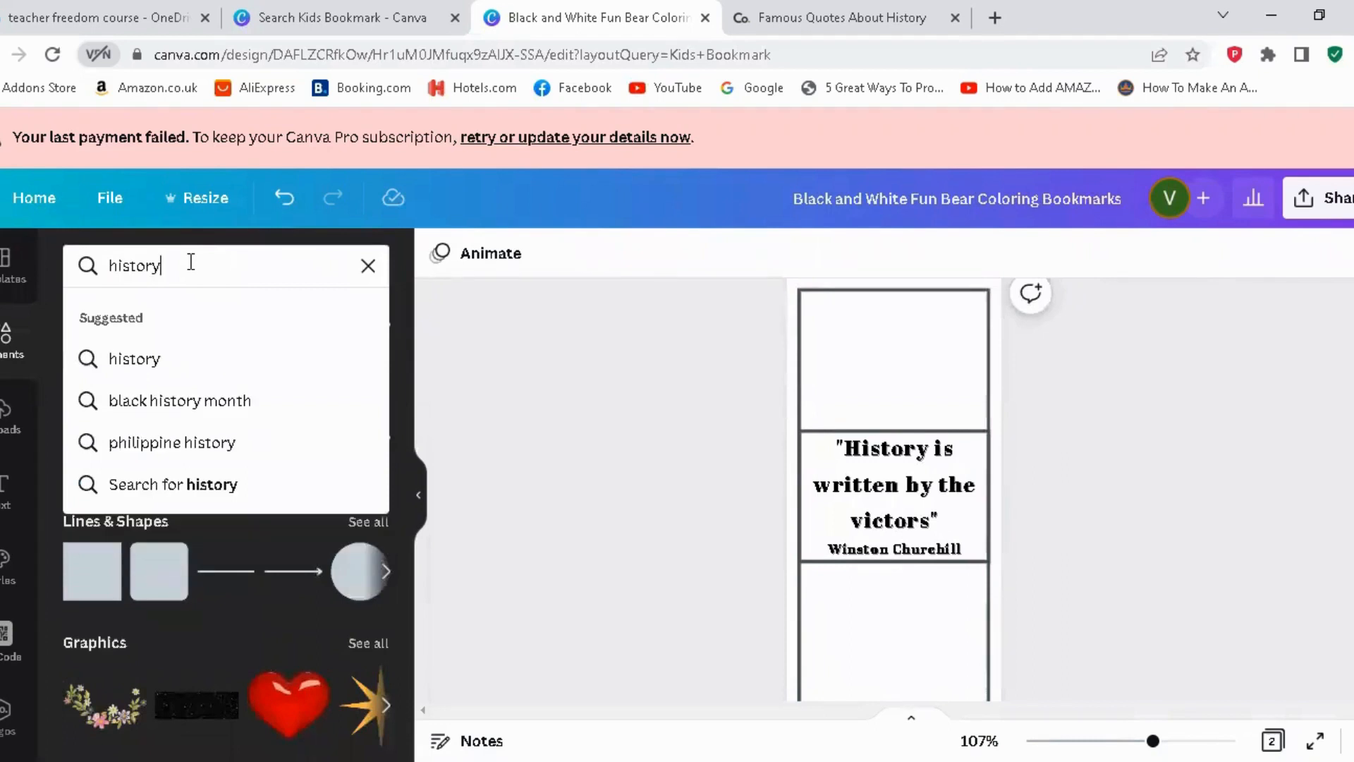
pyautogui.press('Return')
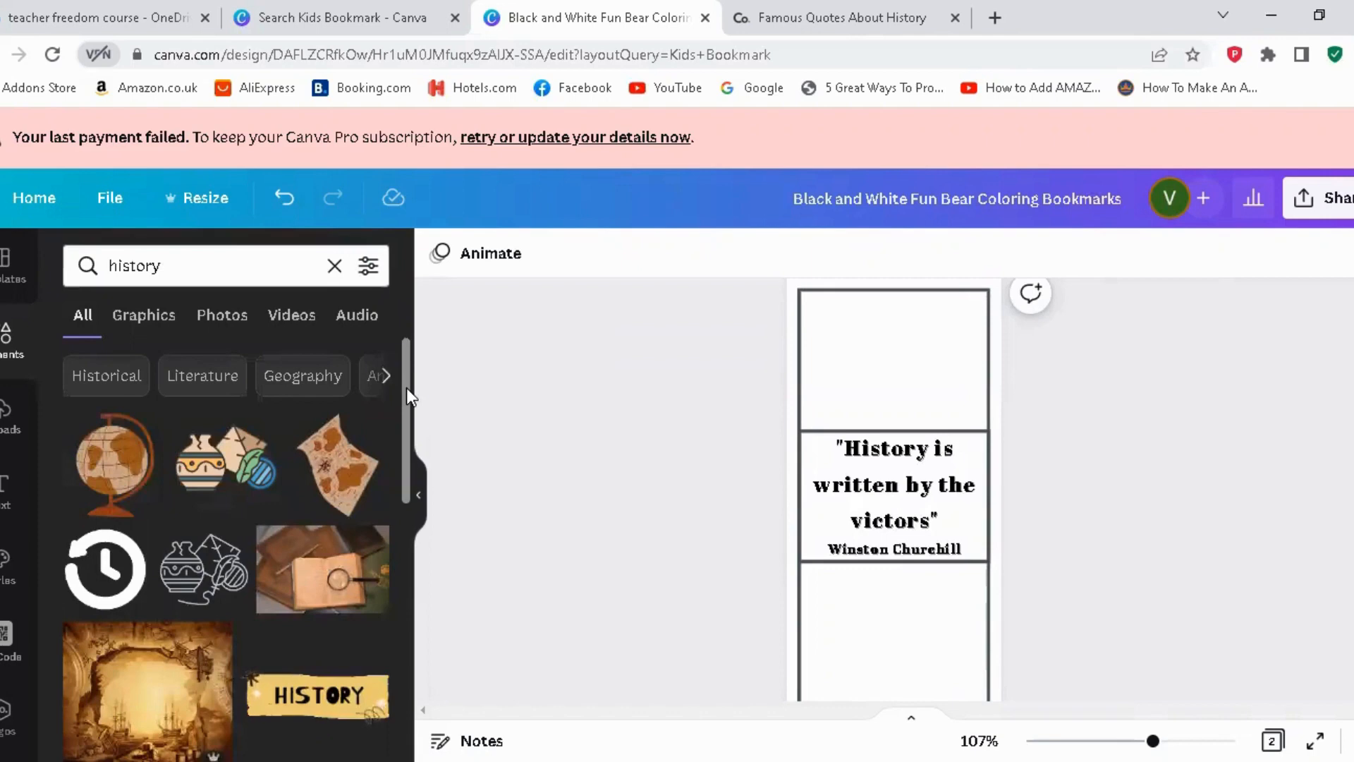
# Add the black-and-white laurel-crowned Roman portrait from the history results and centre it in the bookmark's upper box
pyautogui.moveTo(406, 387); pyautogui.dragTo(412, 699)
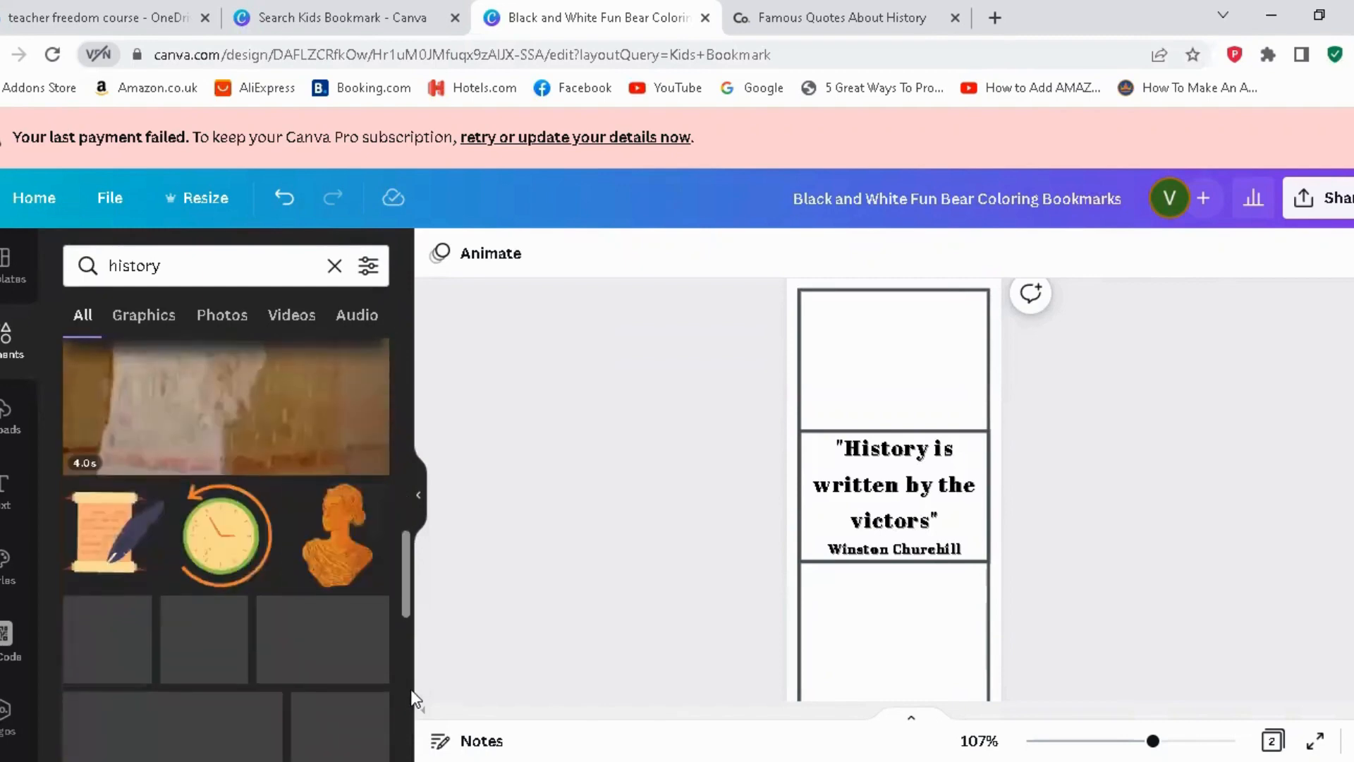
pyautogui.moveTo(406, 599); pyautogui.dragTo(404, 708)
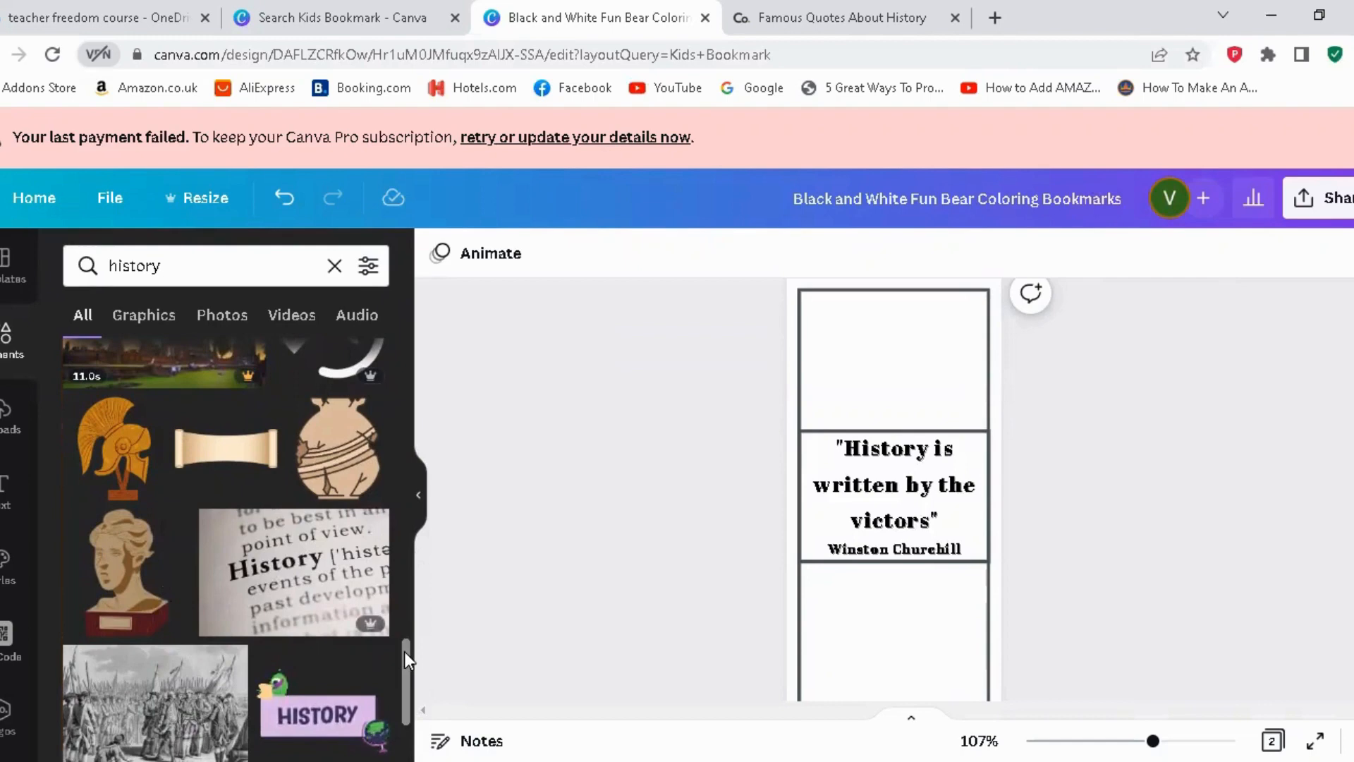
pyautogui.moveTo(404, 650); pyautogui.dragTo(404, 717)
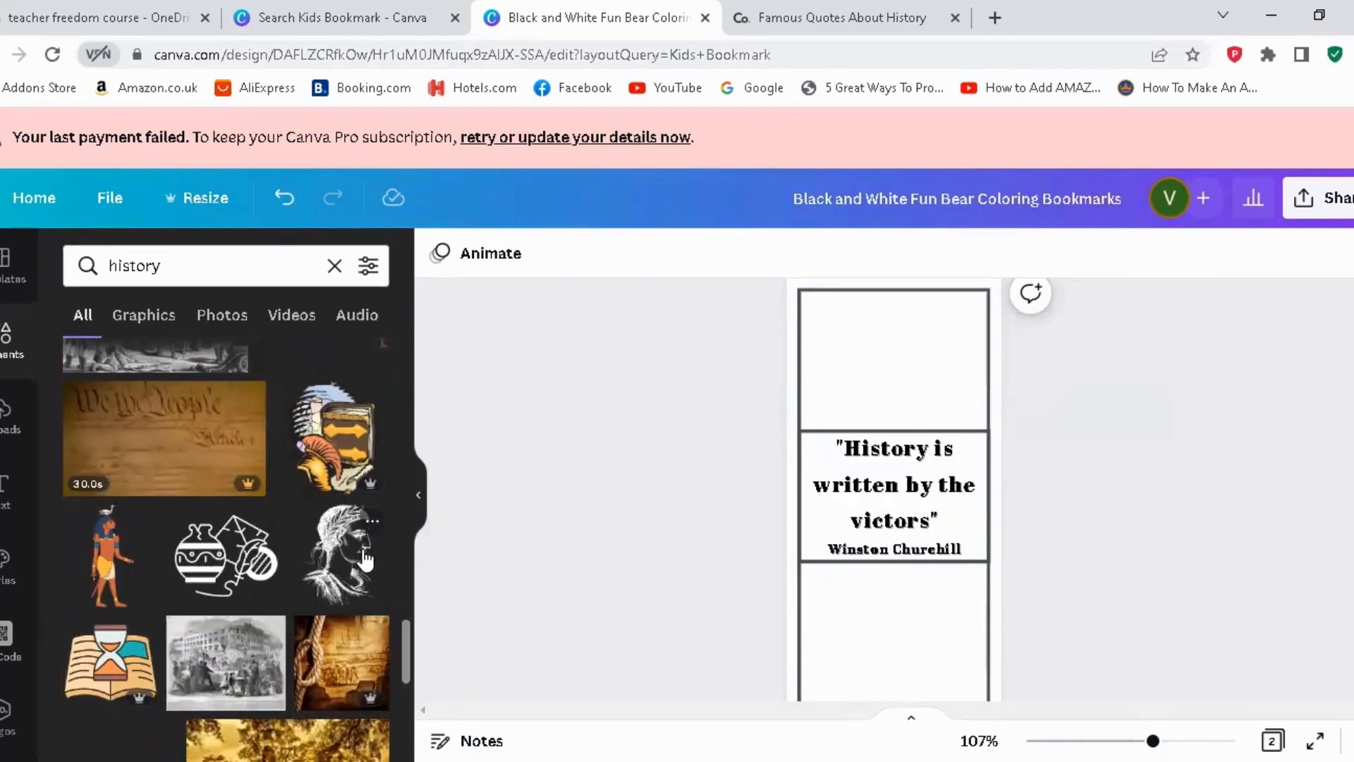
pyautogui.moveTo(345, 564); pyautogui.dragTo(919, 361)
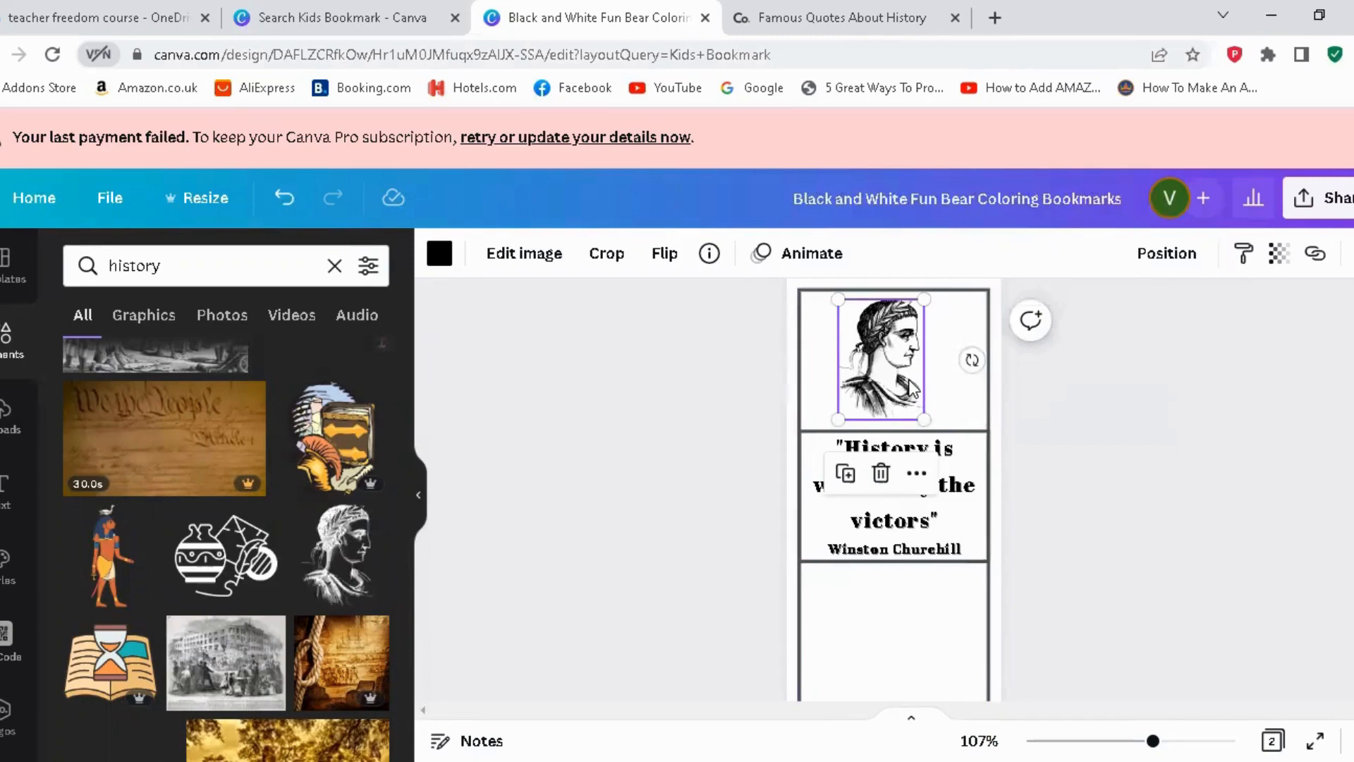
pyautogui.click(1057, 421)
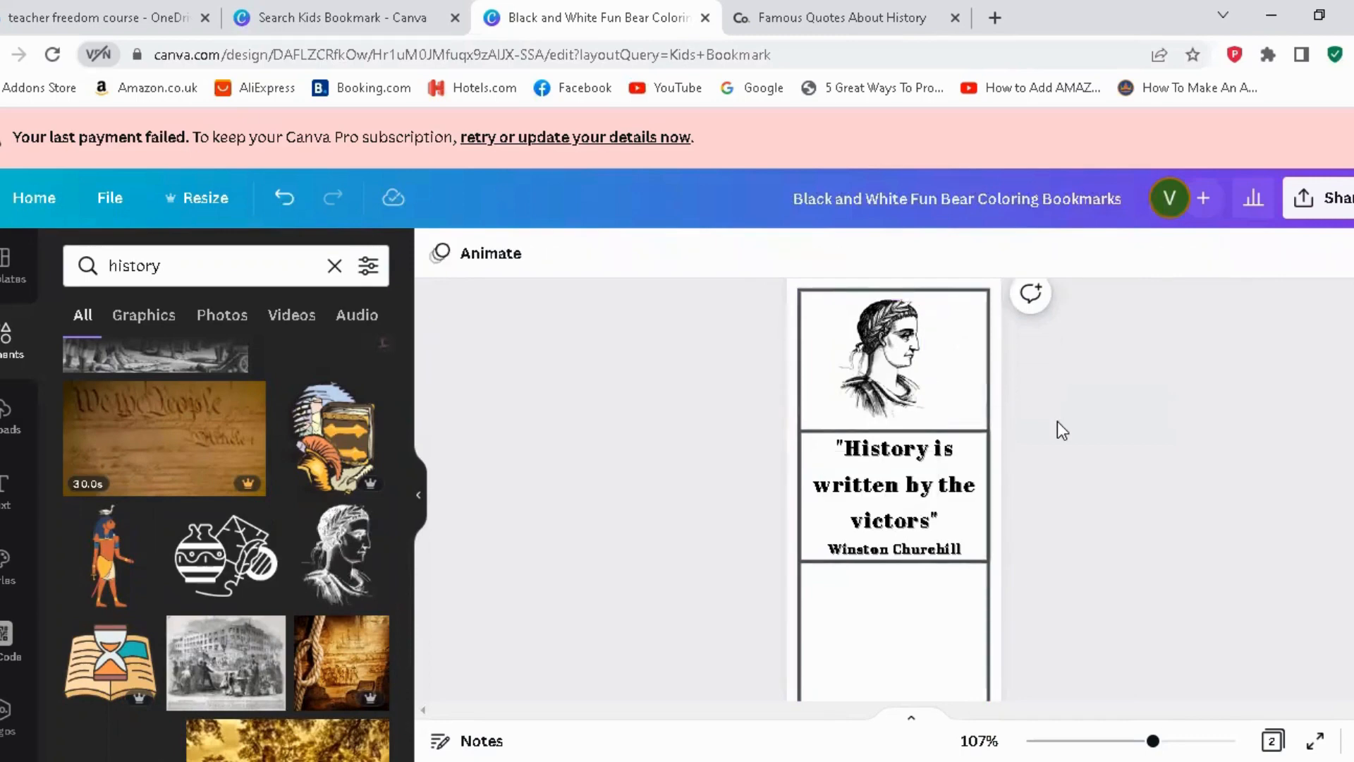
pyautogui.click(921, 400)
pyautogui.moveTo(920, 400); pyautogui.dragTo(934, 394)
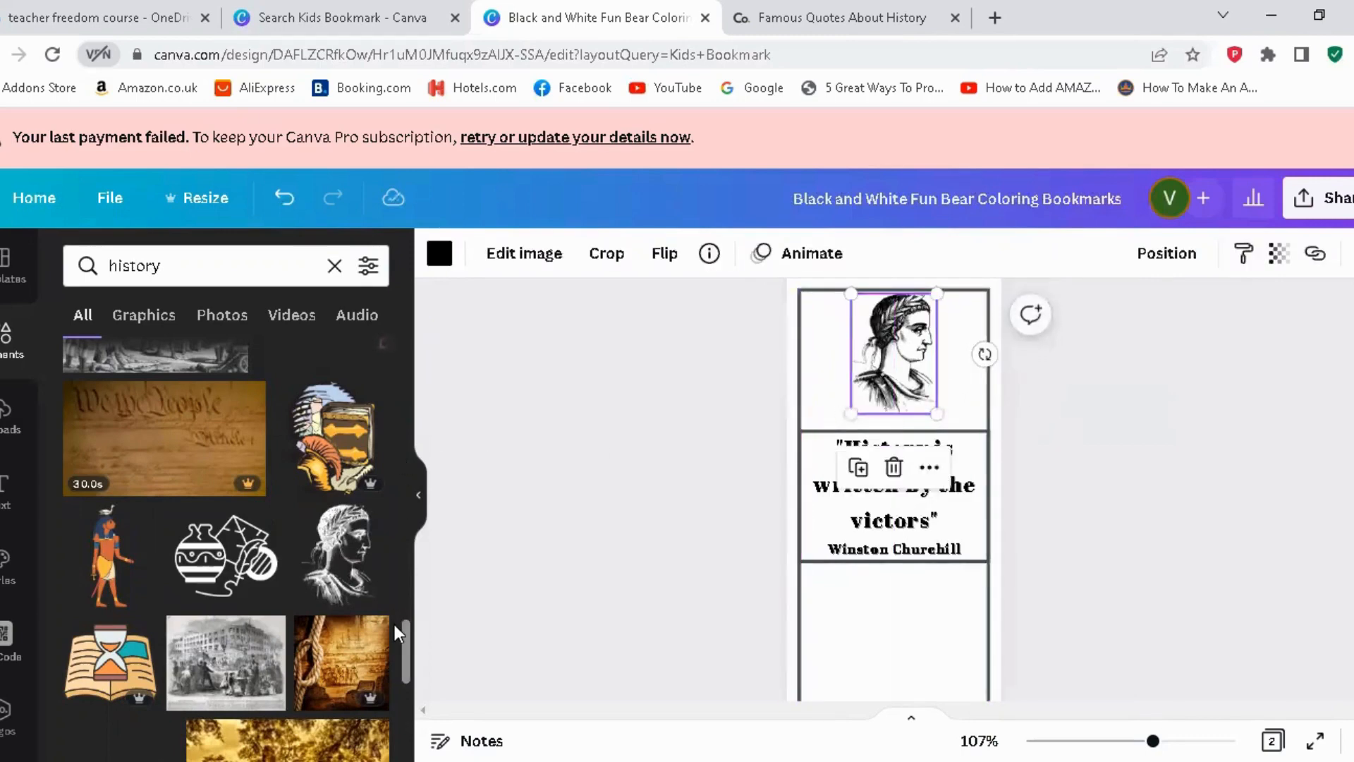
pyautogui.moveTo(404, 636); pyautogui.dragTo(404, 713)
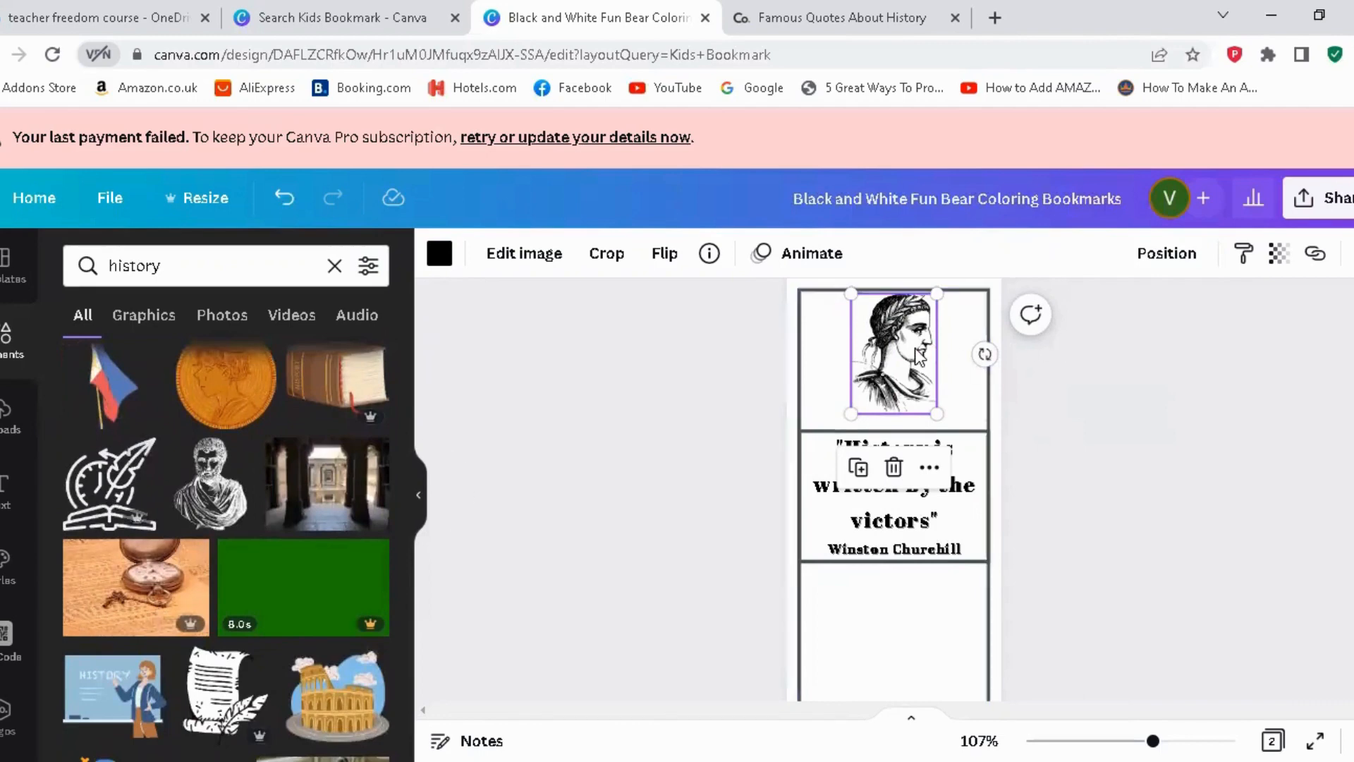
pyautogui.moveTo(910, 352); pyautogui.dragTo(917, 363)
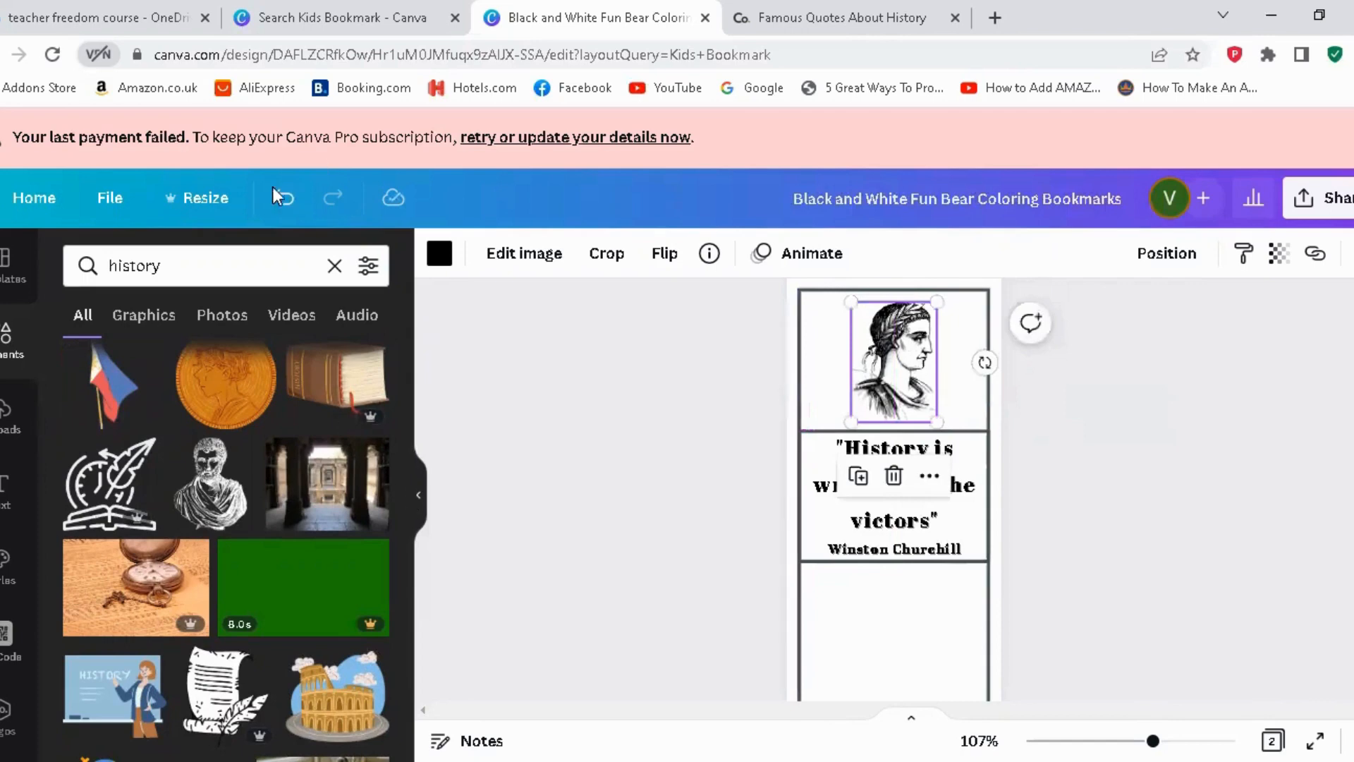
# Replace the elements search term with "war" and run the search
pyautogui.click(182, 268)
pyautogui.press('BackSpace')
pyautogui.press('BackSpace')
pyautogui.press('BackSpace')
pyautogui.press('BackSpace')
pyautogui.press('BackSpace')
pyautogui.press('BackSpace')
pyautogui.press('BackSpace')
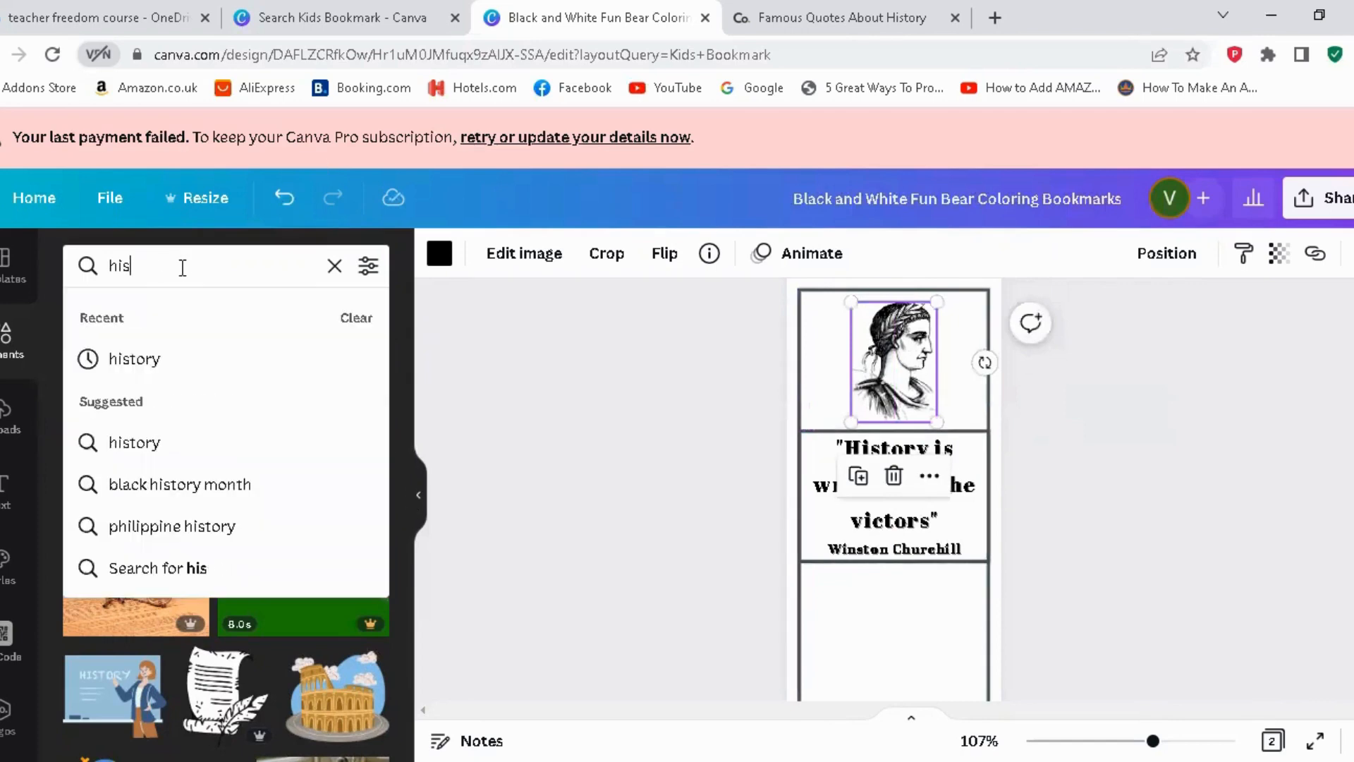
pyautogui.write('war')
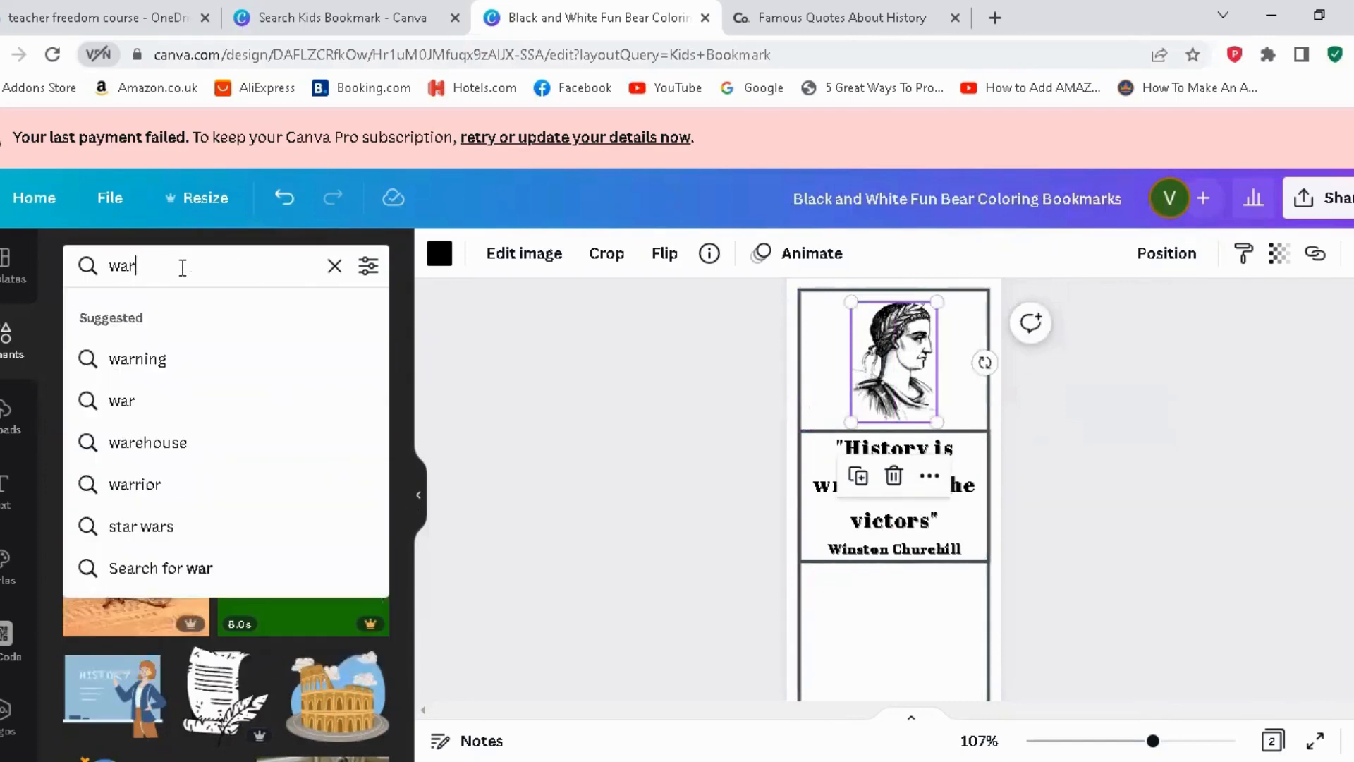
pyautogui.press('Return')
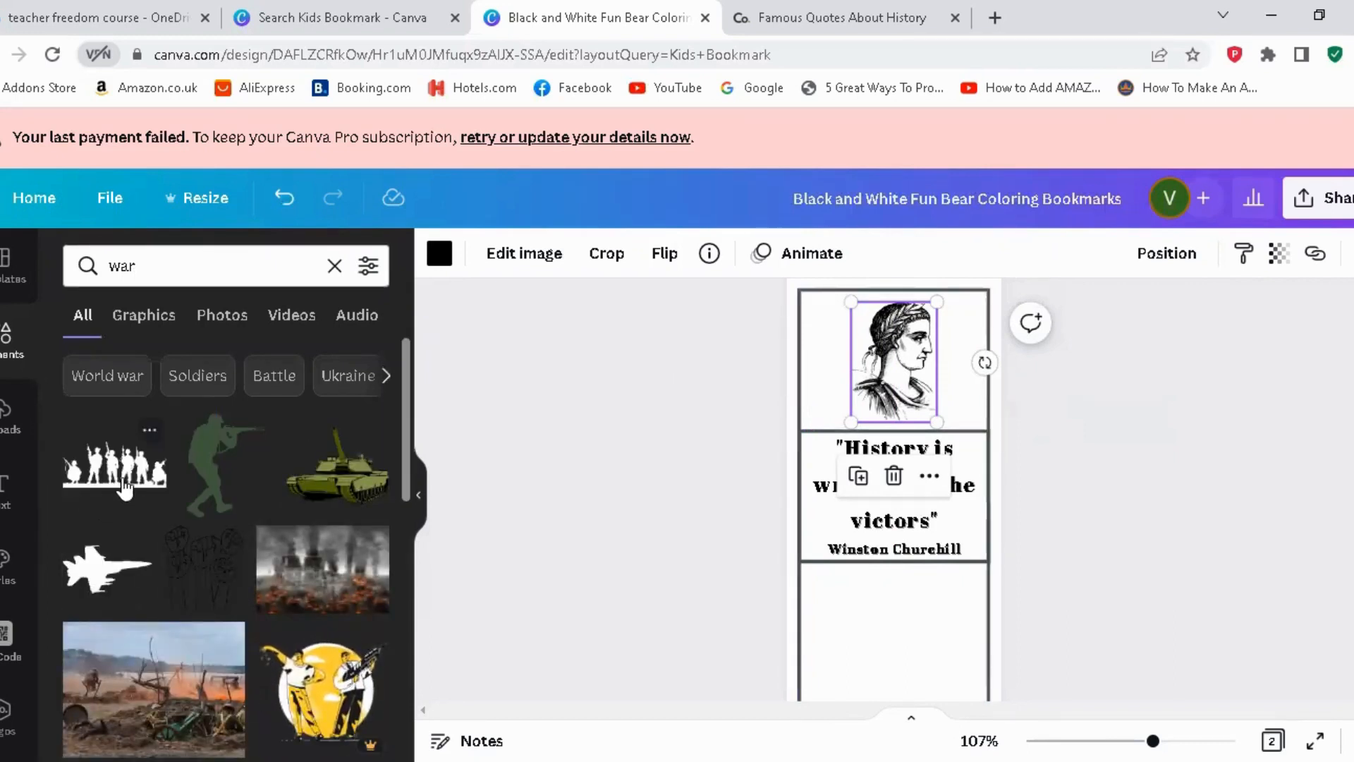
# Replace the Roman portrait in the upper box with the soldiers silhouette, enlarged to nearly the box's width and placed just above the quote
pyautogui.rightClick(882, 374)
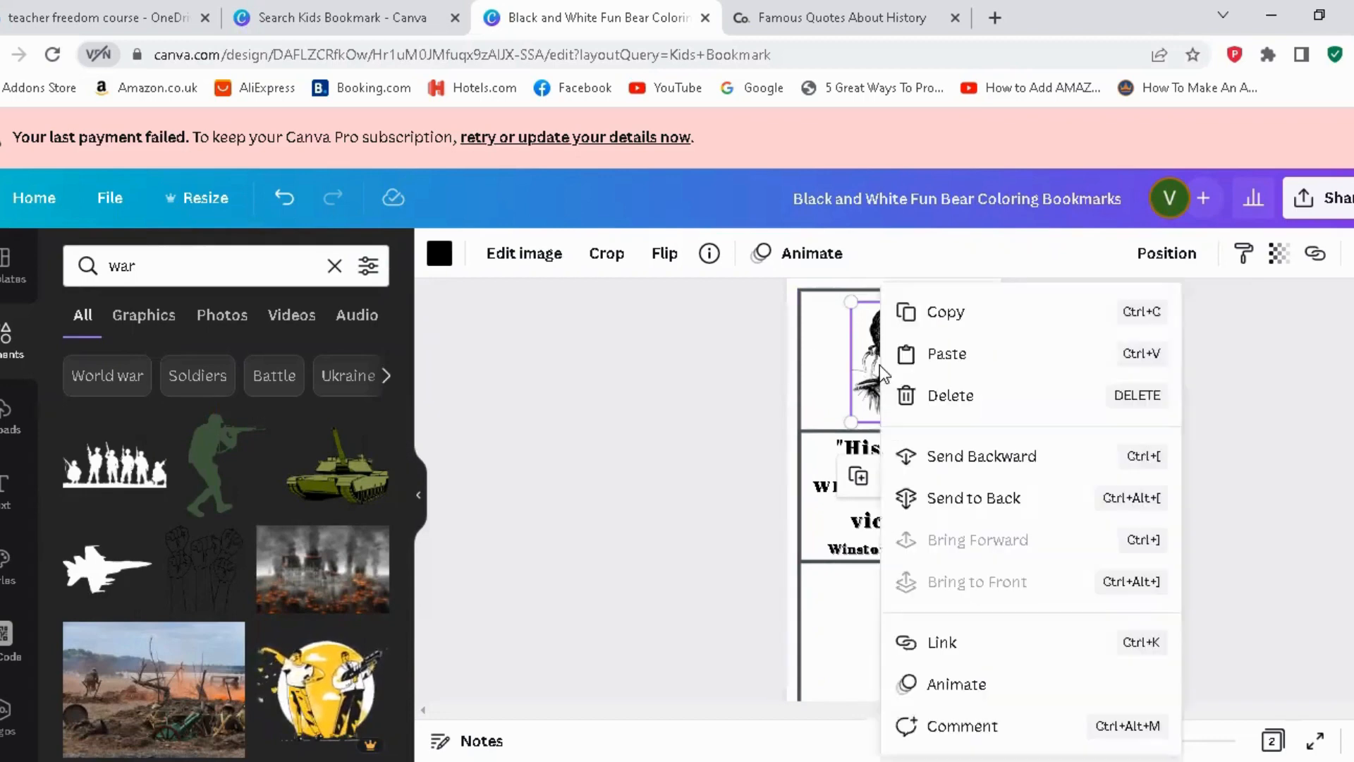
pyautogui.click(953, 396)
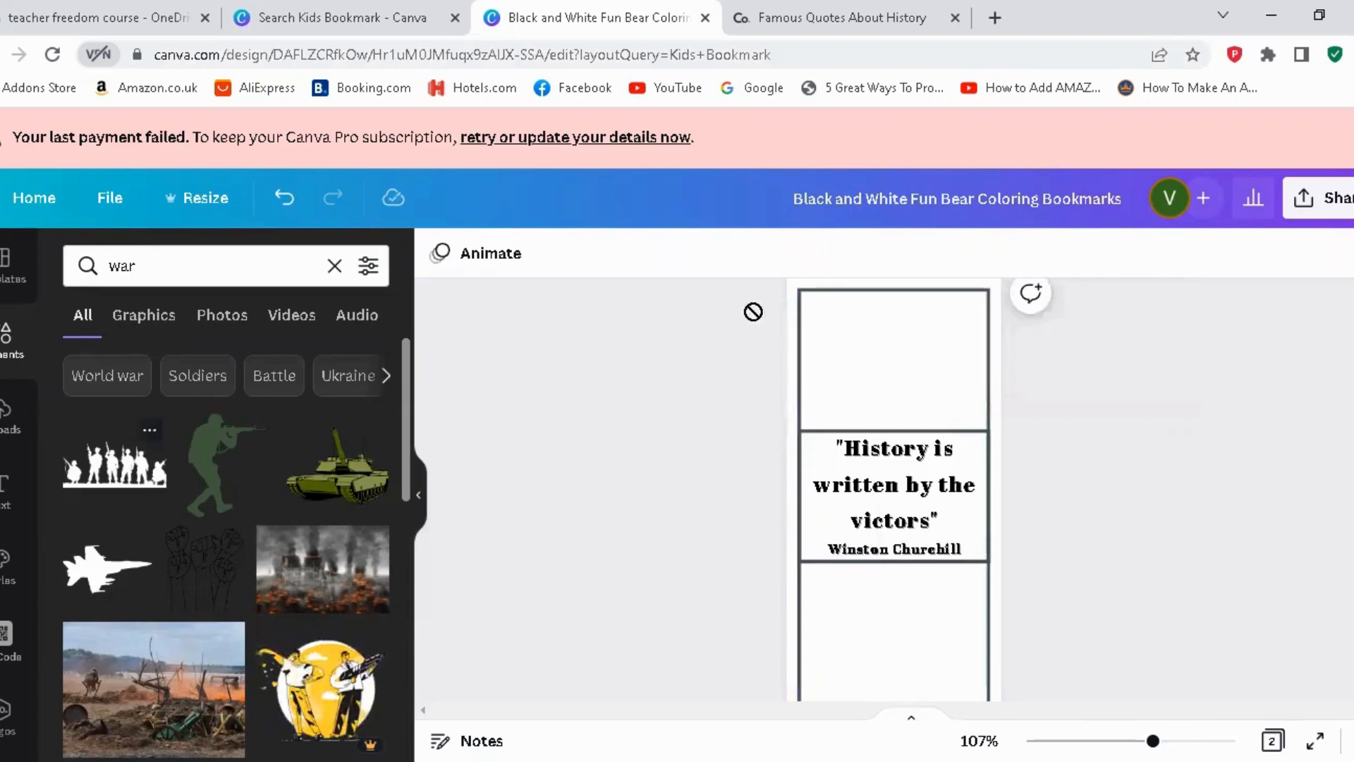
pyautogui.moveTo(895, 379); pyautogui.dragTo(818, 403)
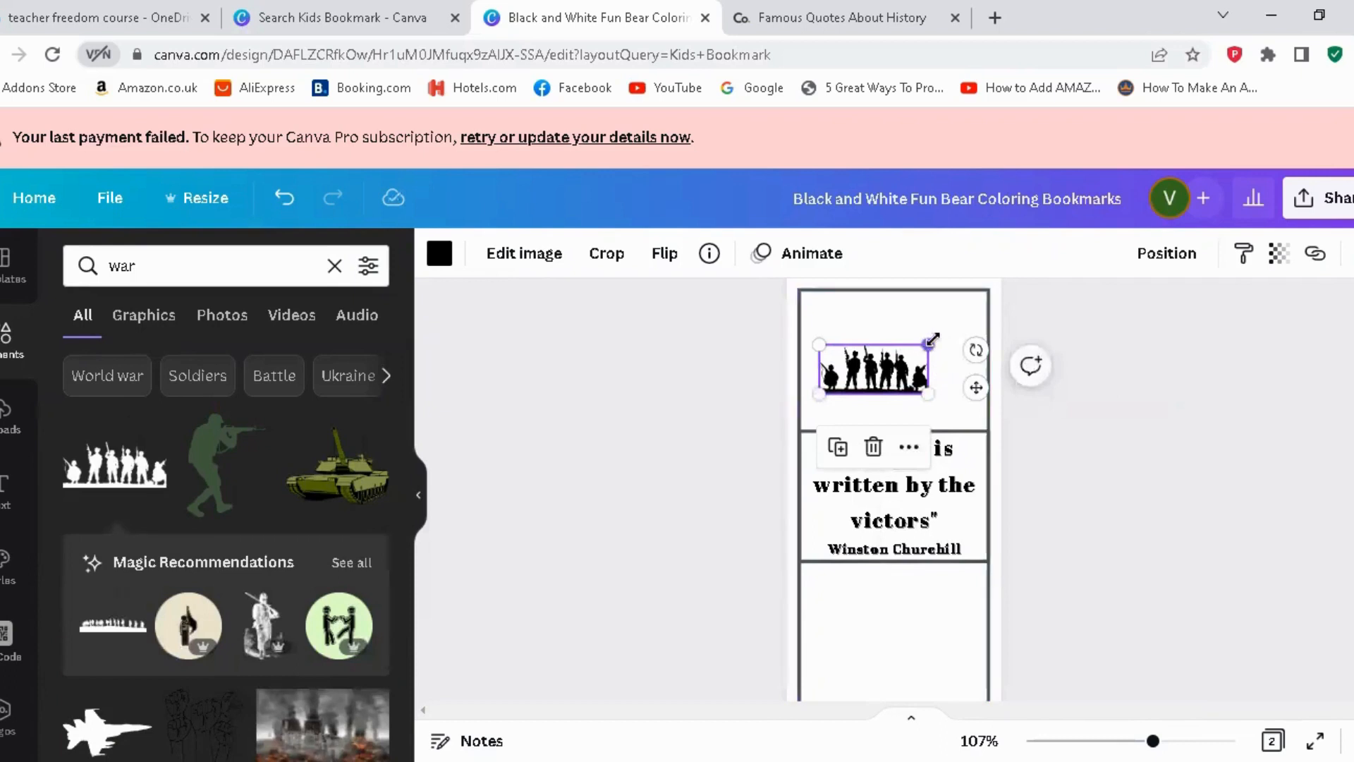
pyautogui.moveTo(932, 340); pyautogui.dragTo(972, 320)
pyautogui.moveTo(890, 356); pyautogui.dragTo(890, 385)
pyautogui.click(1099, 431)
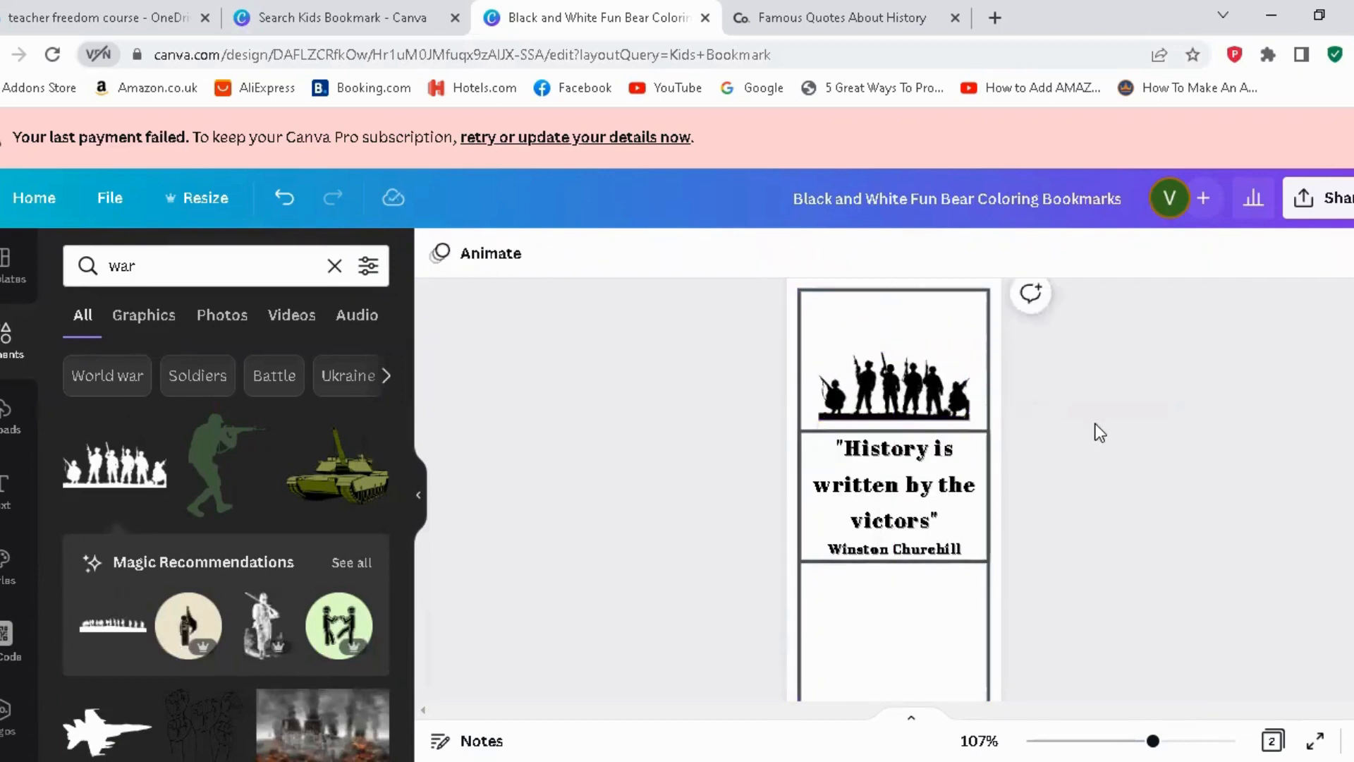
pyautogui.click(918, 399)
pyautogui.moveTo(919, 399); pyautogui.dragTo(919, 389)
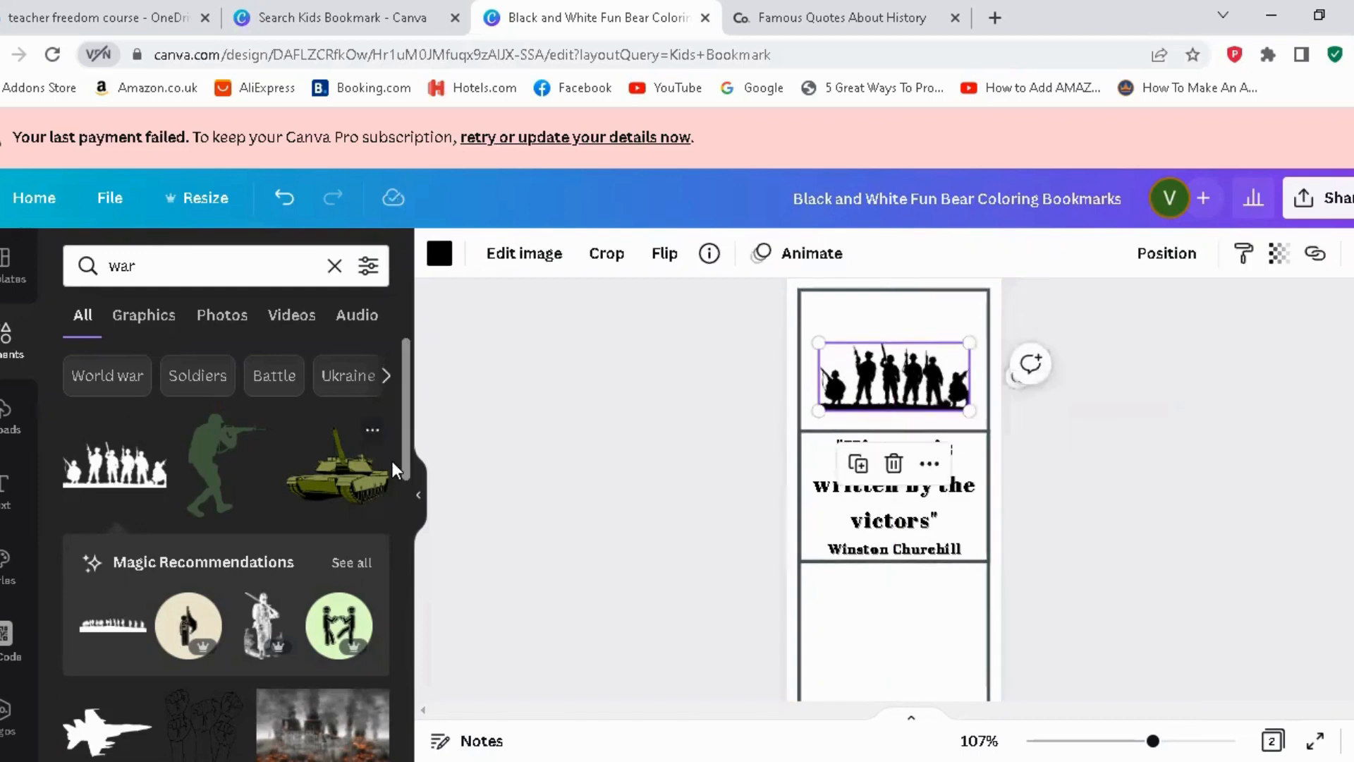
# Look further through the war results and search the elements for "tanks outline"
pyautogui.moveTo(407, 450); pyautogui.dragTo(388, 713)
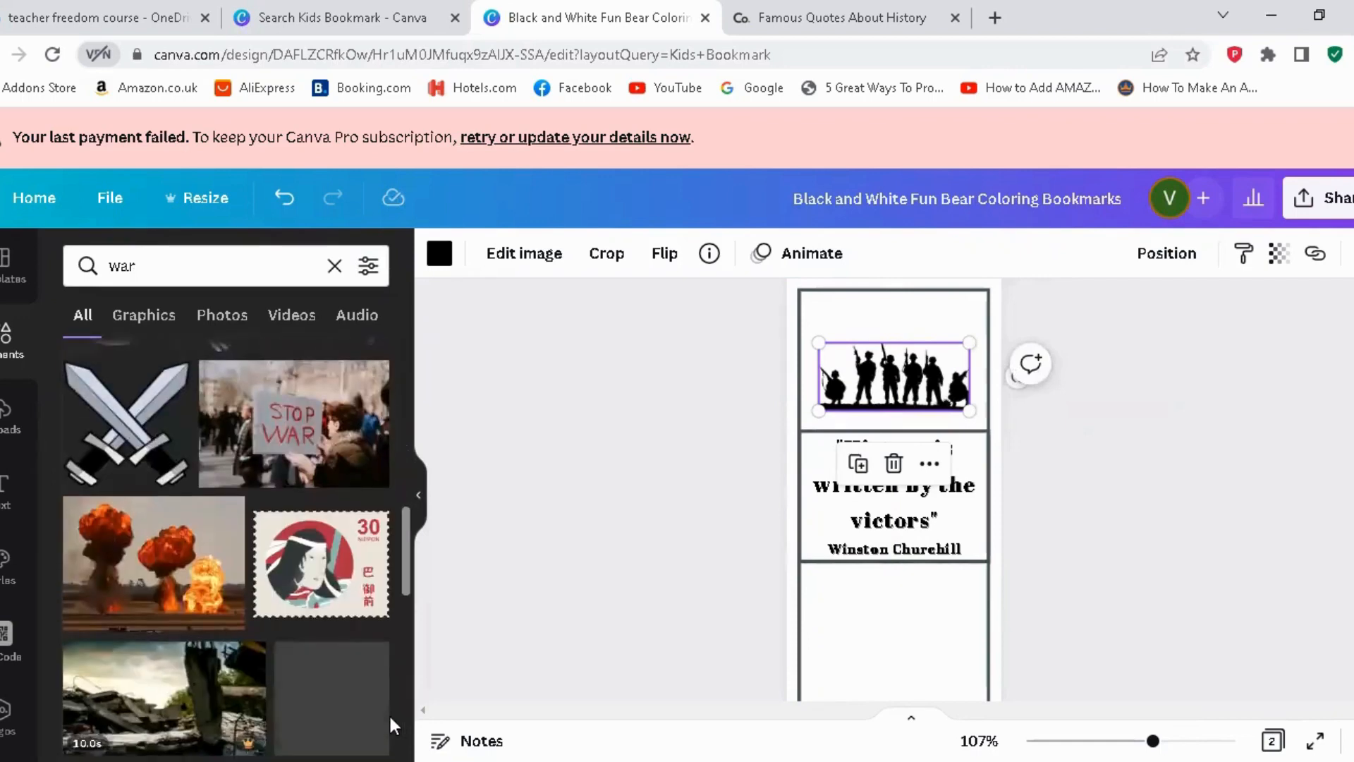
pyautogui.click(205, 278)
pyautogui.press('BackSpace')
pyautogui.press('BackSpace')
pyautogui.press('BackSpace')
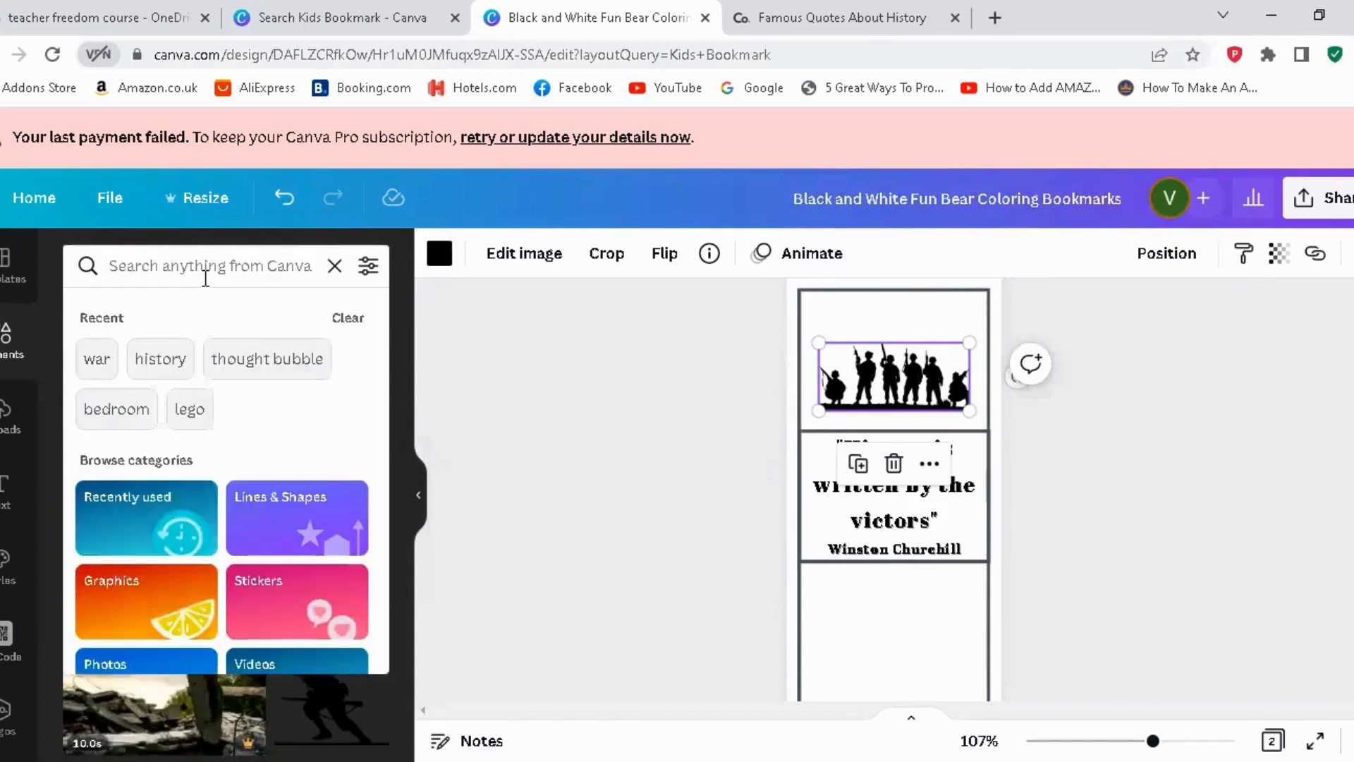
pyautogui.write('tanks ou')
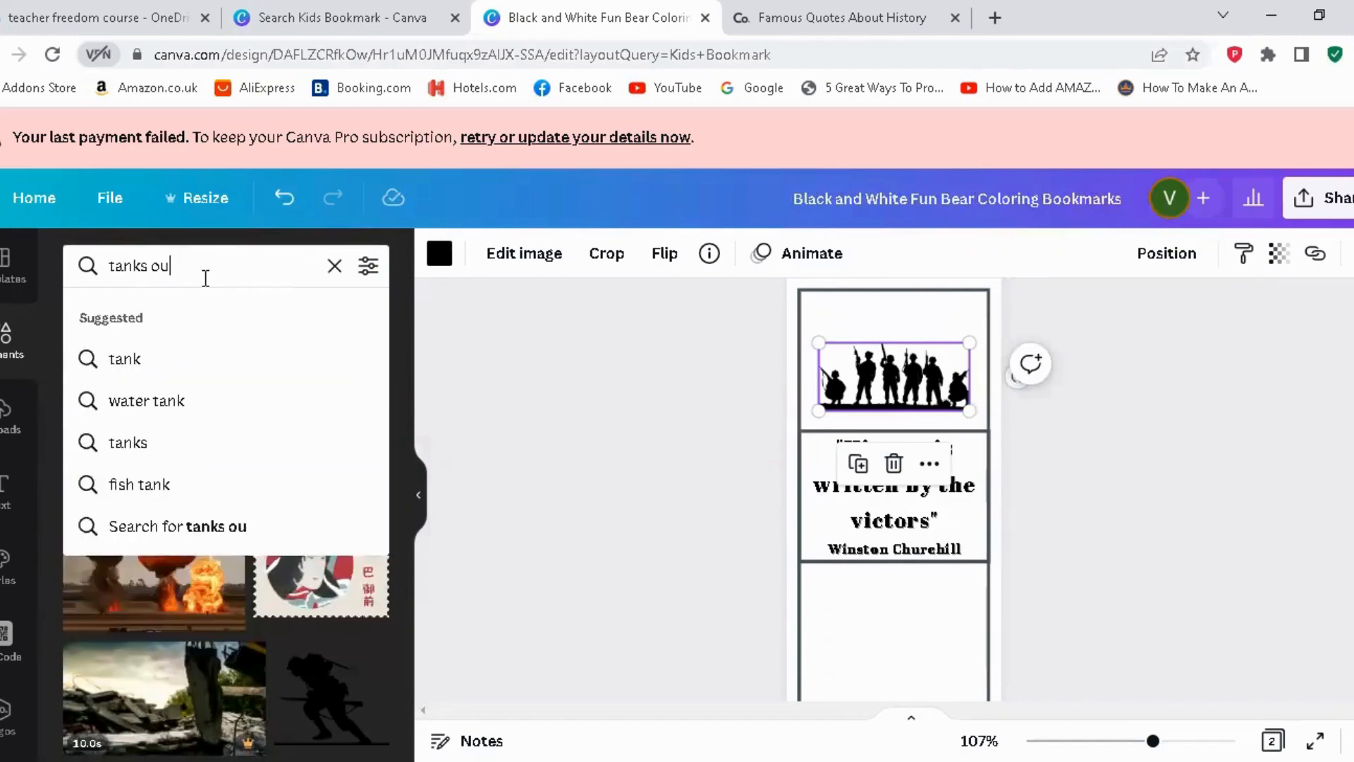
pyautogui.write('tline')
pyautogui.press('Return')
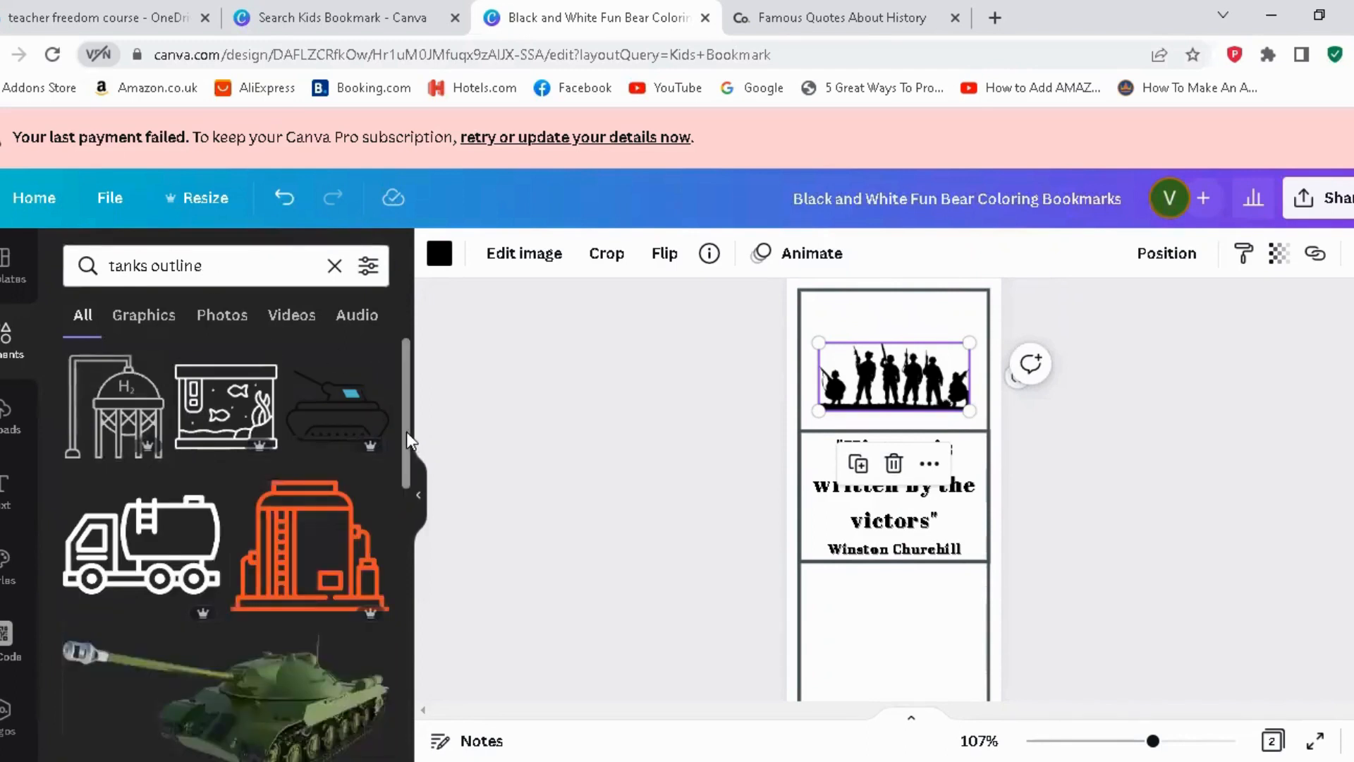
# Add the detailed line-drawn tank to the box below the quote, enlarge it to about the bookmark's width and shift it down
pyautogui.moveTo(406, 431); pyautogui.dragTo(408, 663)
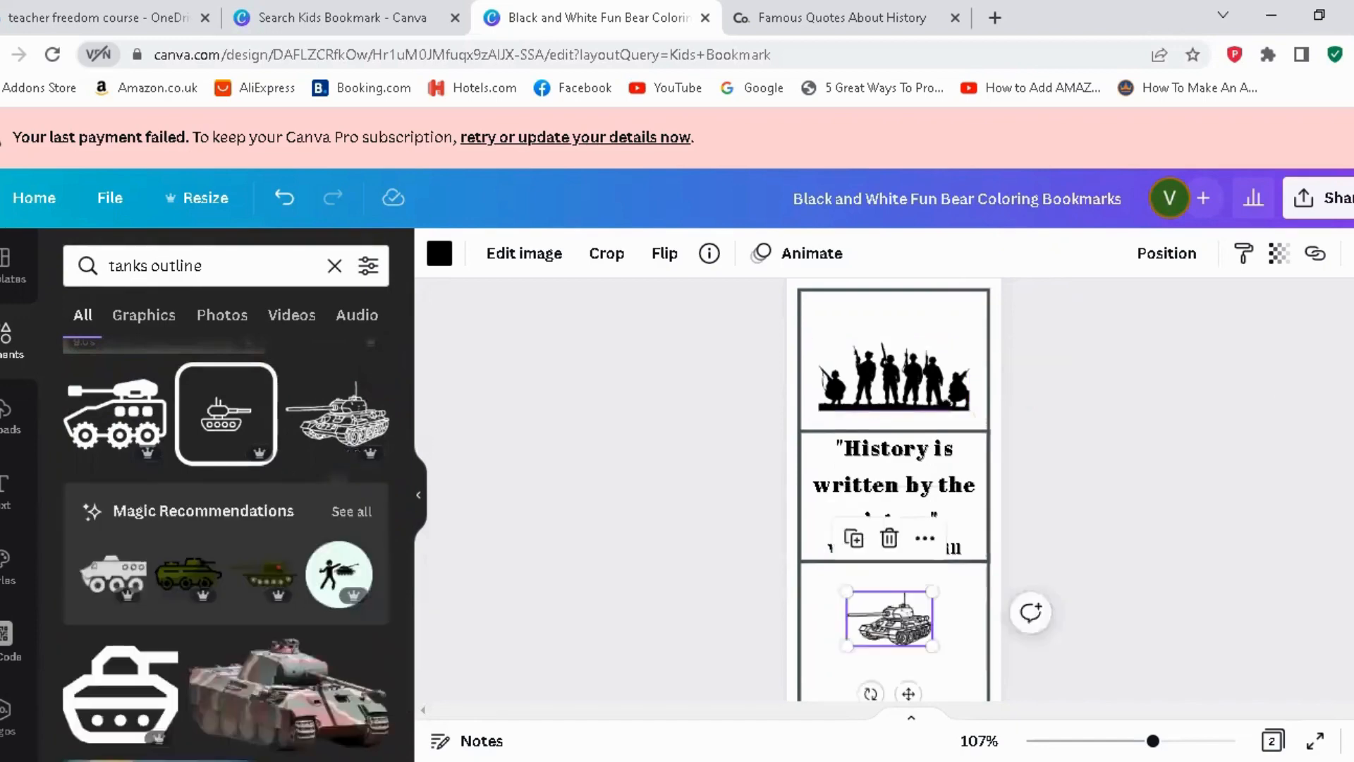
pyautogui.scroll(-3, 903, 663)
pyautogui.click(1267, 392)
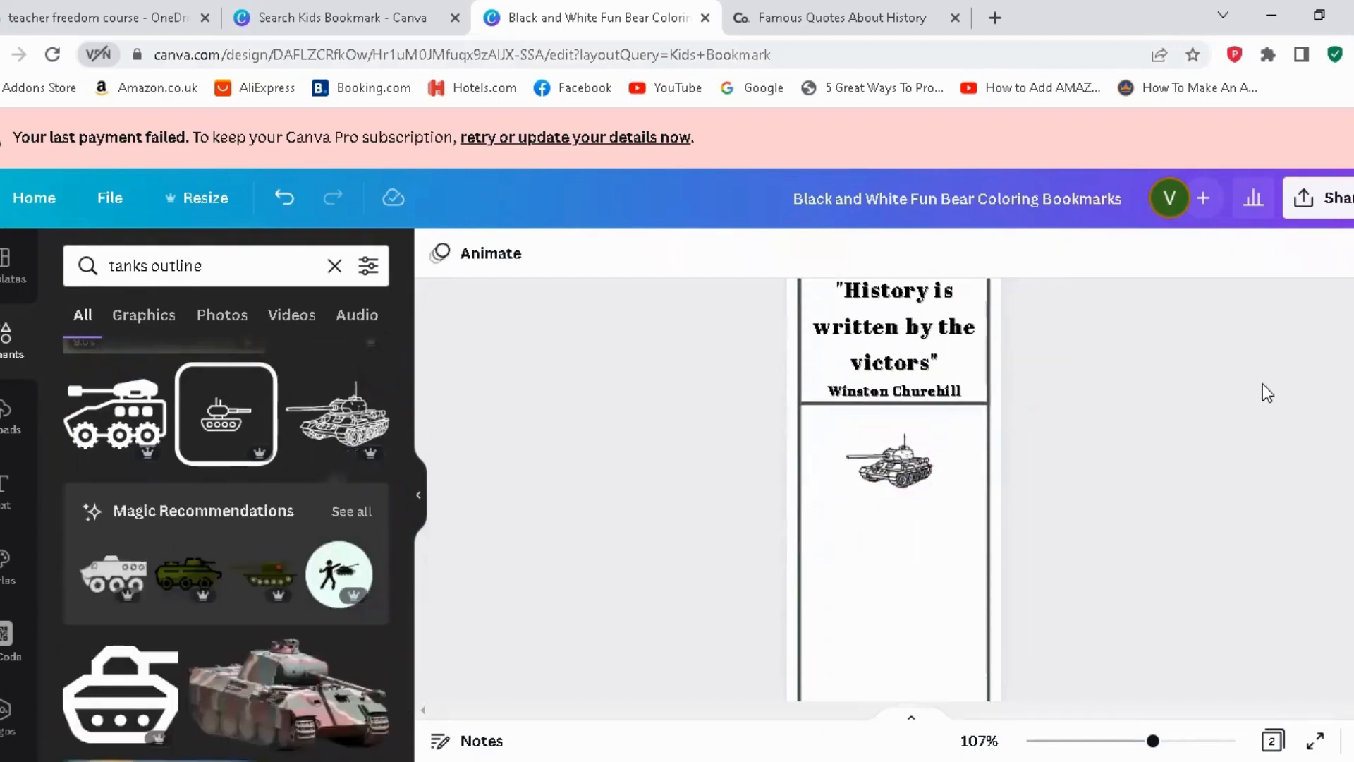
pyautogui.click(897, 486)
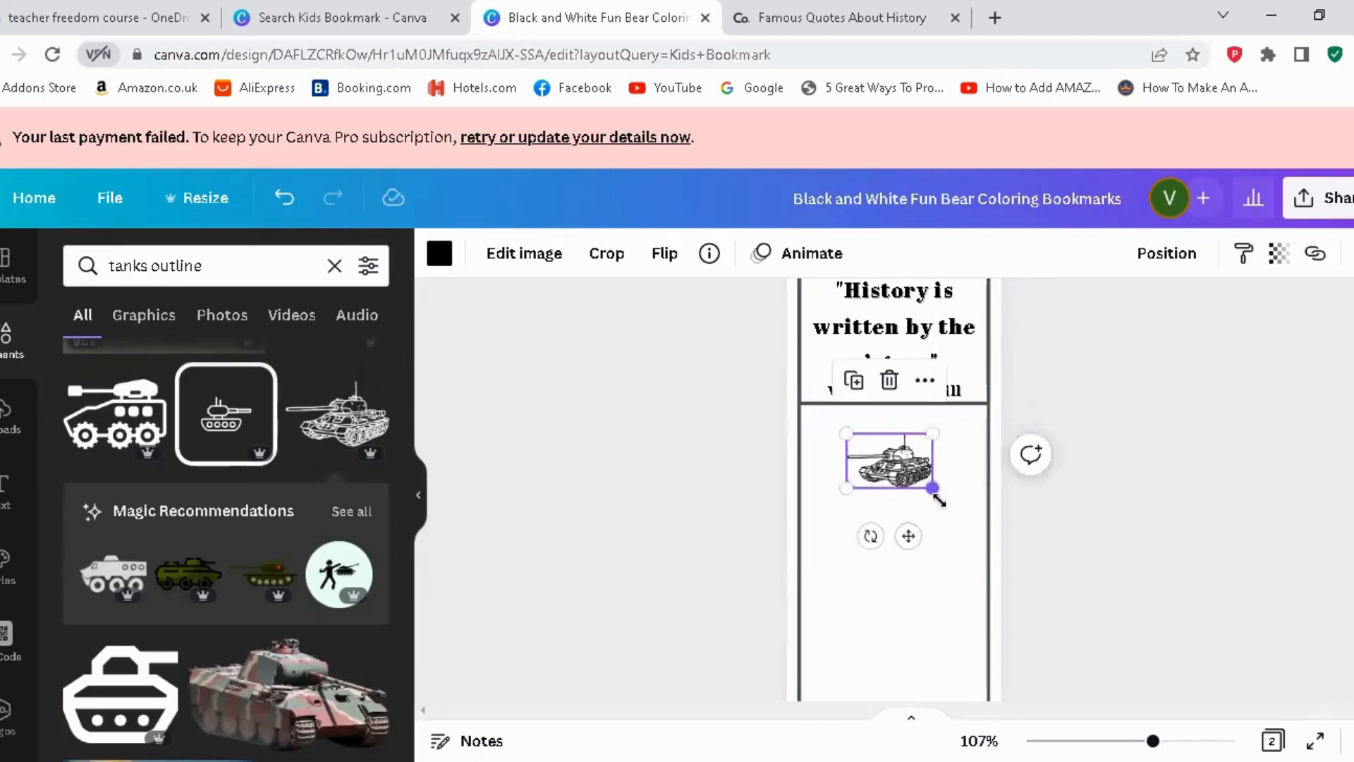
pyautogui.moveTo(939, 501); pyautogui.dragTo(1013, 612)
pyautogui.moveTo(964, 527); pyautogui.dragTo(945, 554)
# Copy the tank drawing, paste it into the lower box and place the copy below the first tank
pyautogui.rightClick(884, 561)
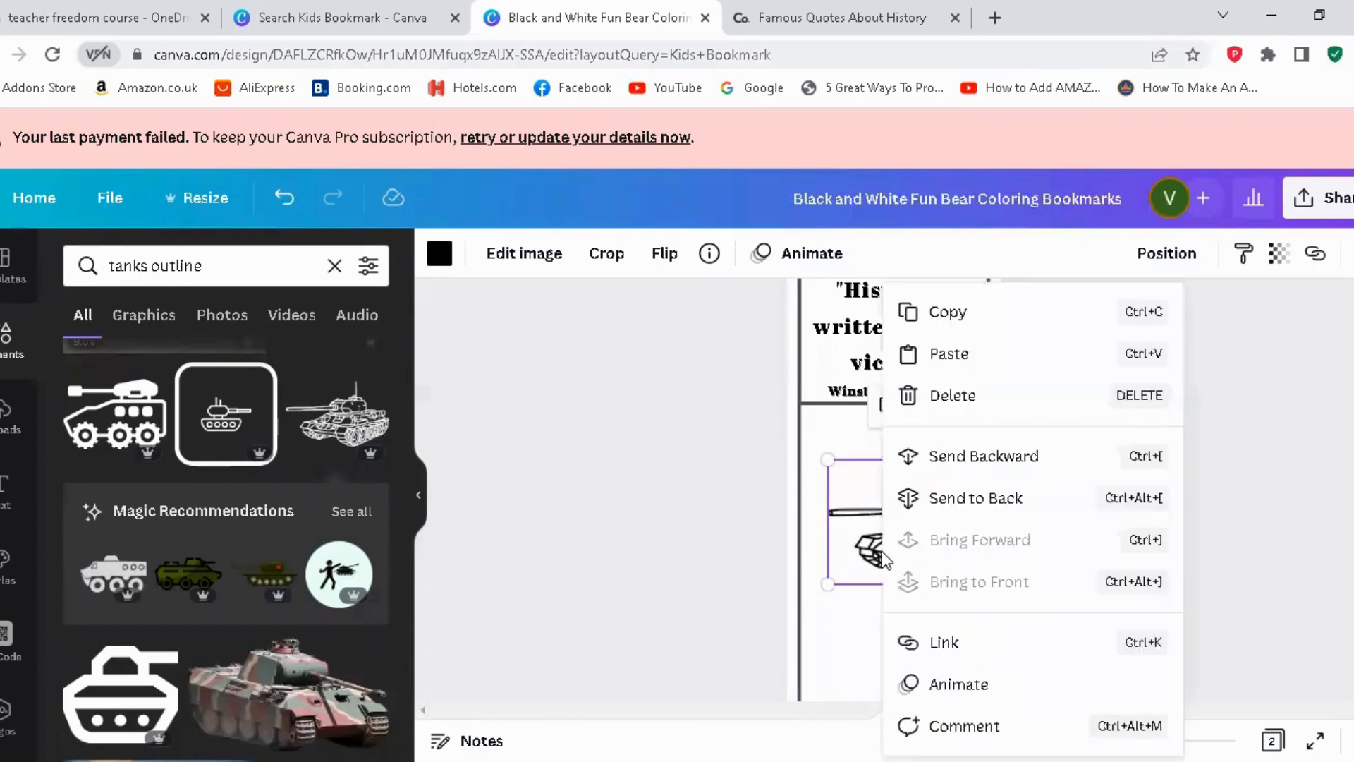
pyautogui.click(959, 311)
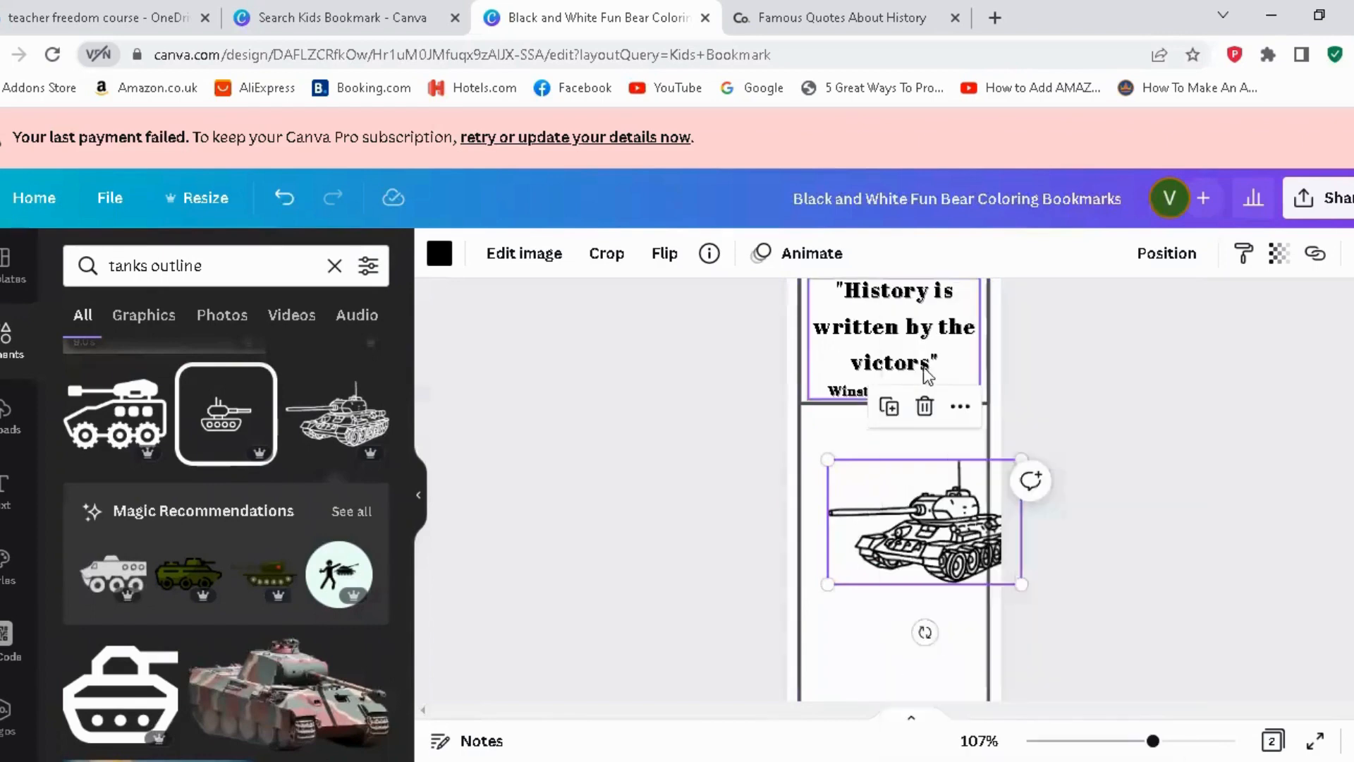
pyautogui.rightClick(836, 664)
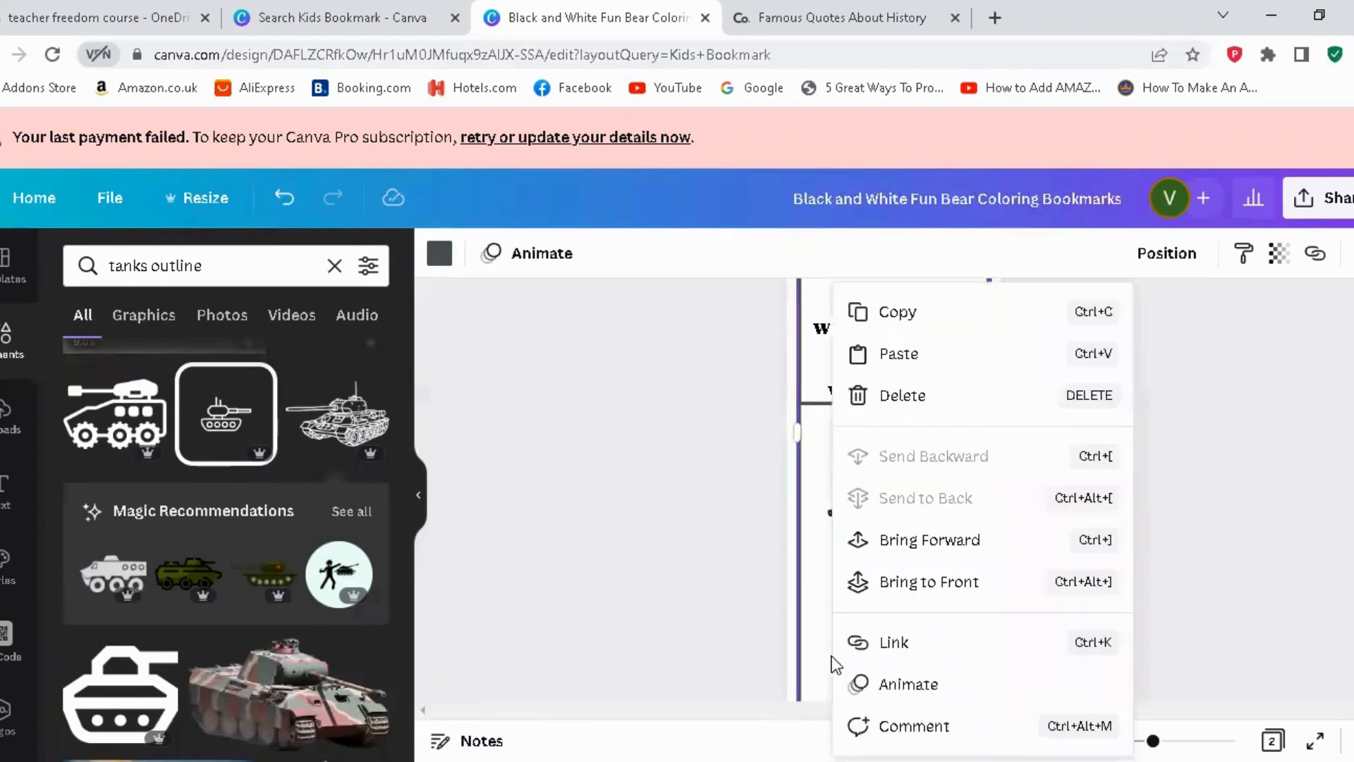
pyautogui.click(898, 353)
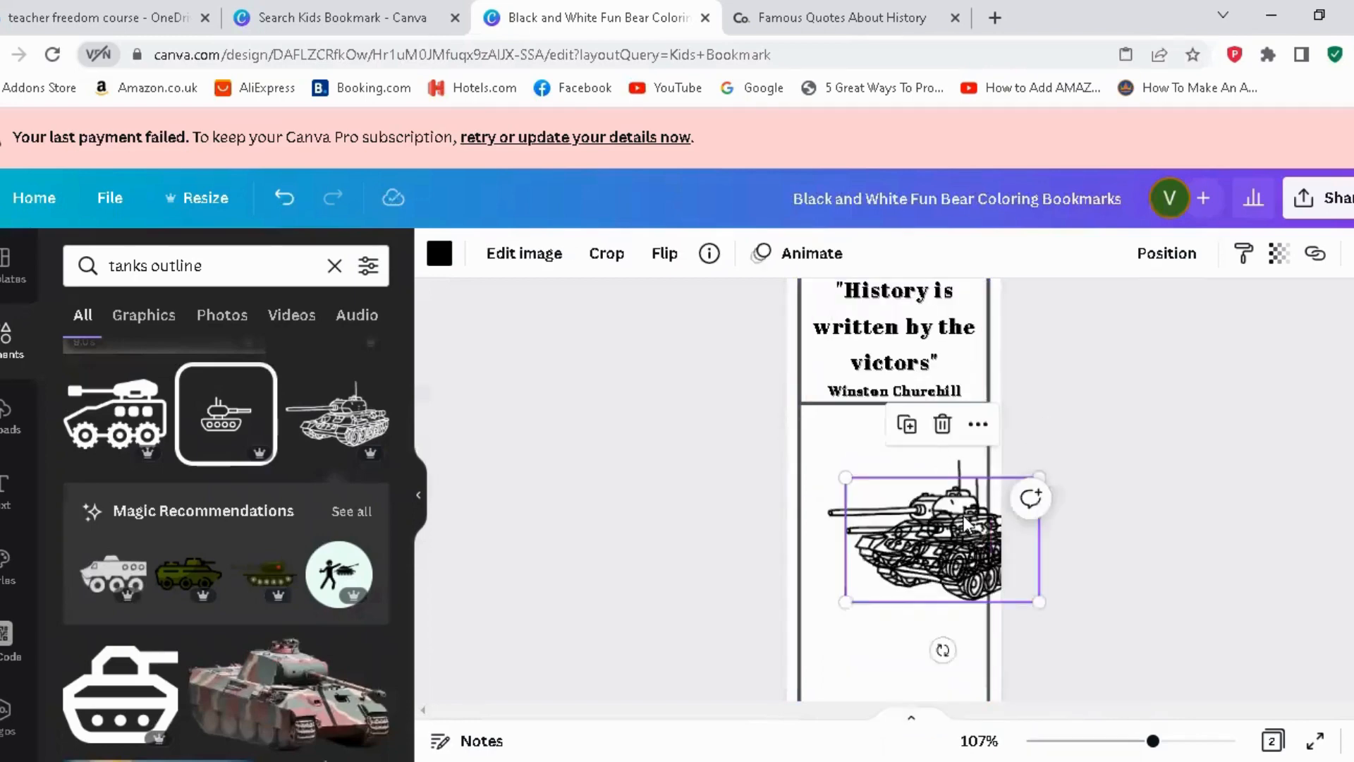
pyautogui.moveTo(952, 550); pyautogui.dragTo(914, 608)
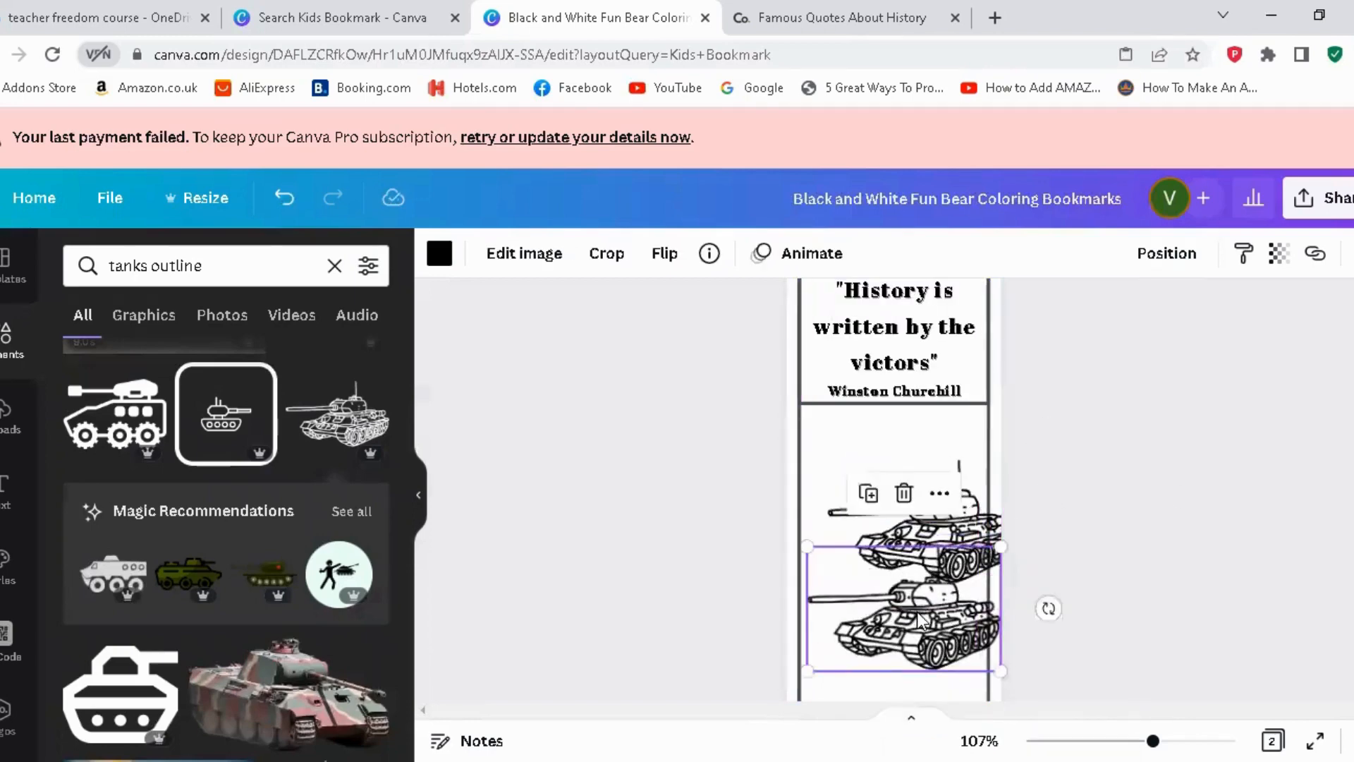
pyautogui.scroll(-2, 1043, 564)
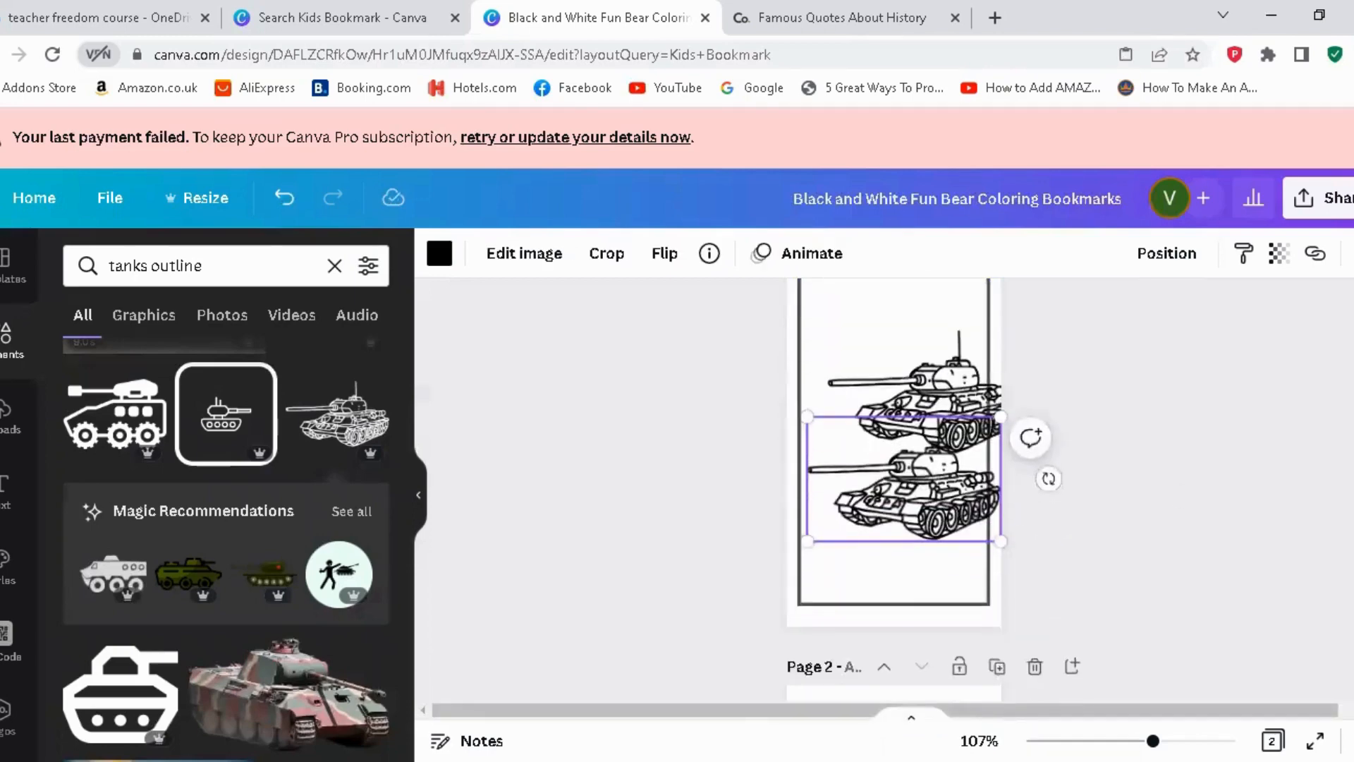
# Enlarge the lower tank copy until it spans the bookmark's full width in the box below the quote
pyautogui.click(902, 520)
pyautogui.moveTo(804, 538); pyautogui.dragTo(746, 575)
pyautogui.click(1131, 553)
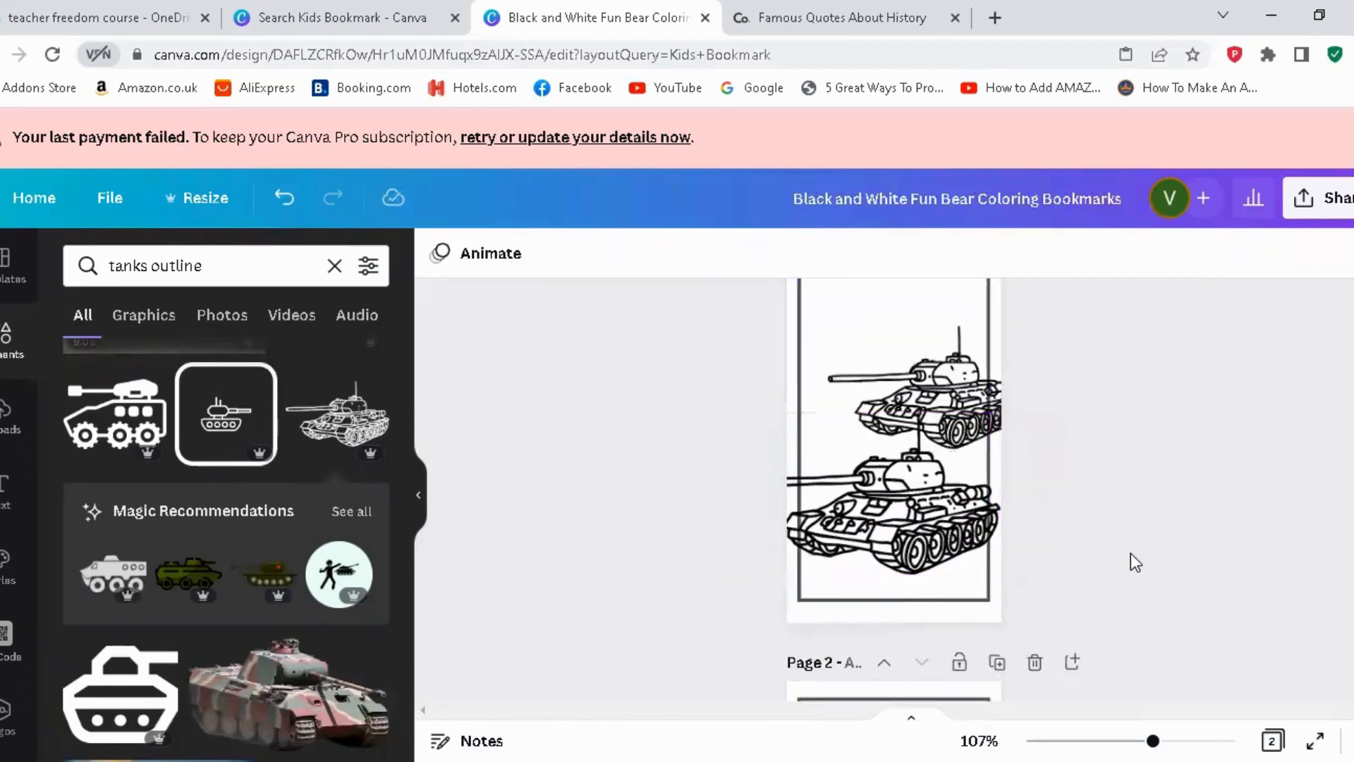
pyautogui.scroll(5, 893, 494)
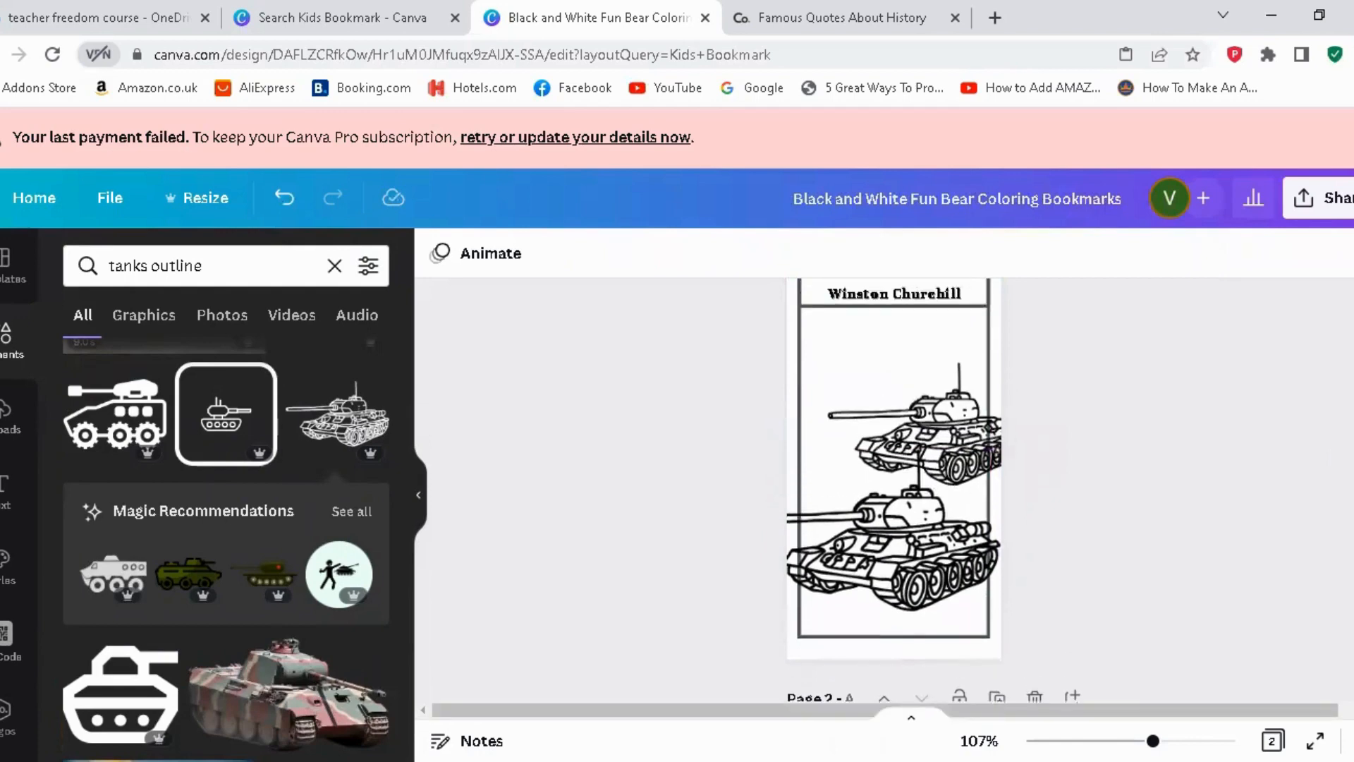
pyautogui.scroll(-4, 893, 490)
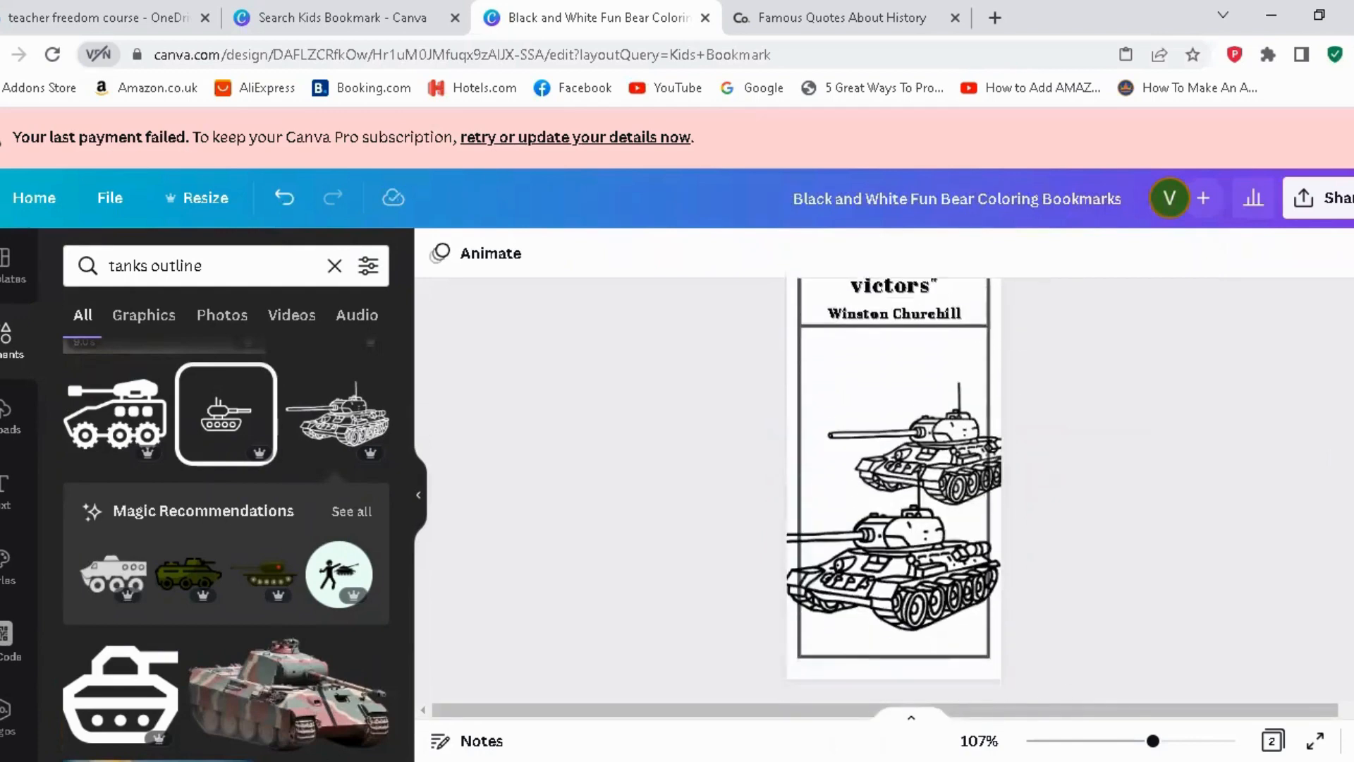
pyautogui.scroll(2, 894, 490)
pyautogui.scroll(2, 894, 490)
pyautogui.scroll(-3, 894, 490)
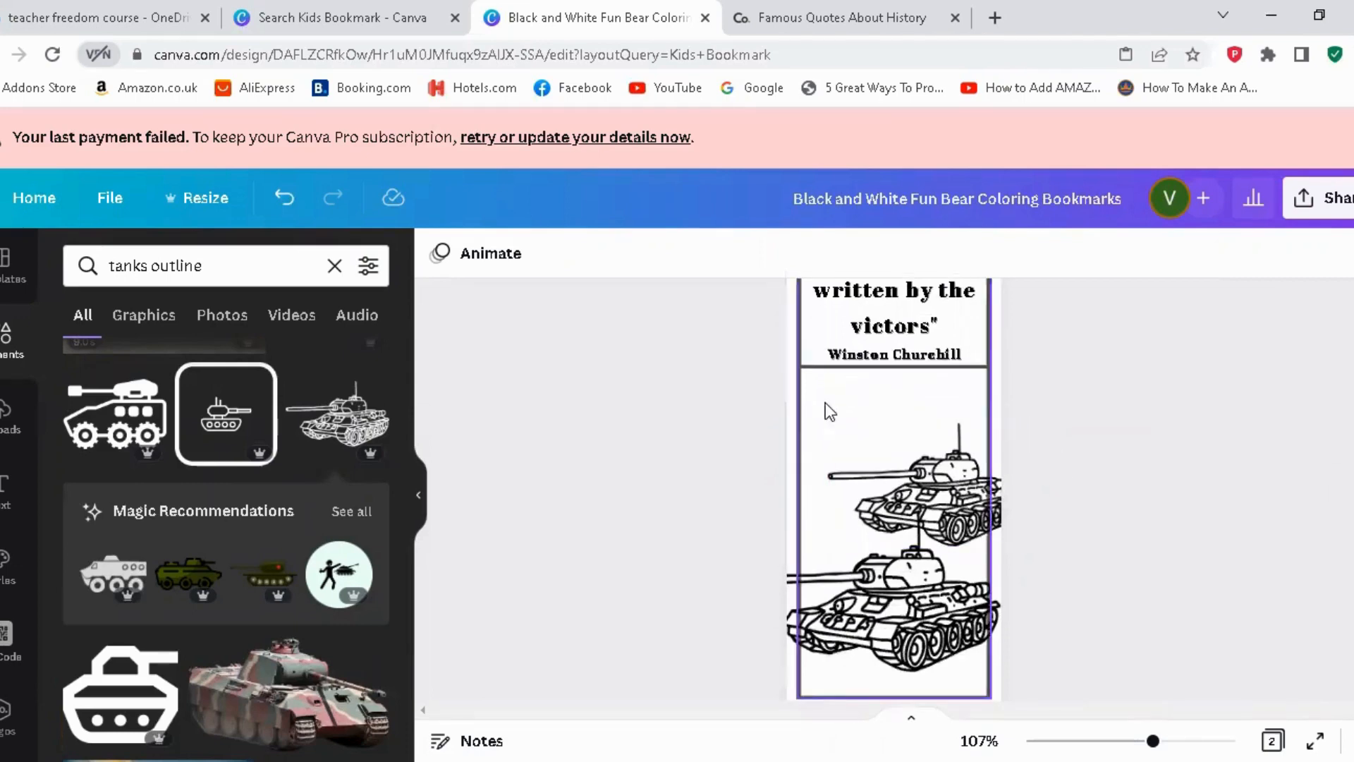
# Look further through the tank results and search the elements for "victory flag"
pyautogui.scroll(-10, 408, 640)
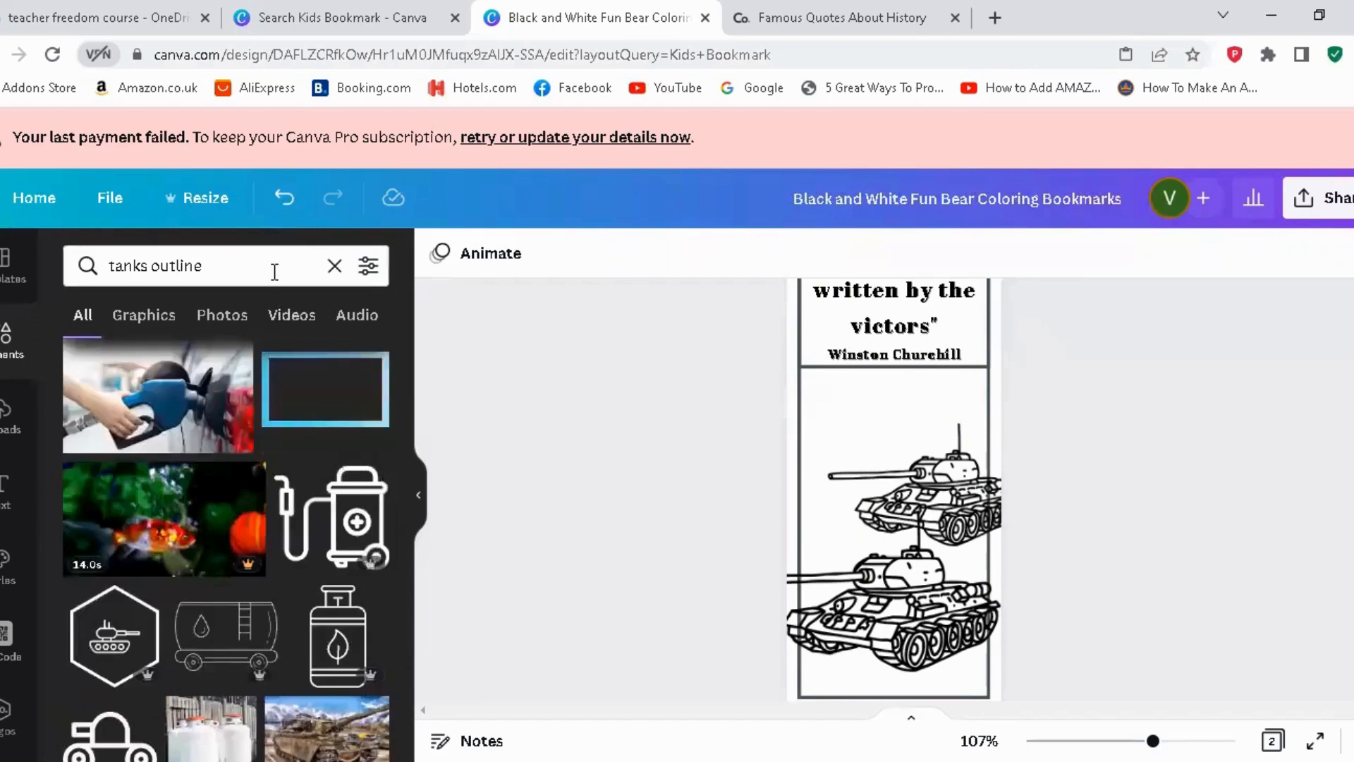
pyautogui.click(274, 271)
pyautogui.press('BackSpace')
pyautogui.press('BackSpace')
pyautogui.press('BackSpace')
pyautogui.press('BackSpace')
pyautogui.press('BackSpace')
pyautogui.press('BackSpace')
pyautogui.press('BackSpace')
pyautogui.press('BackSpace')
pyautogui.press('BackSpace')
pyautogui.press('BackSpace')
pyautogui.press('BackSpace')
pyautogui.press('BackSpace')
pyautogui.press('BackSpace')
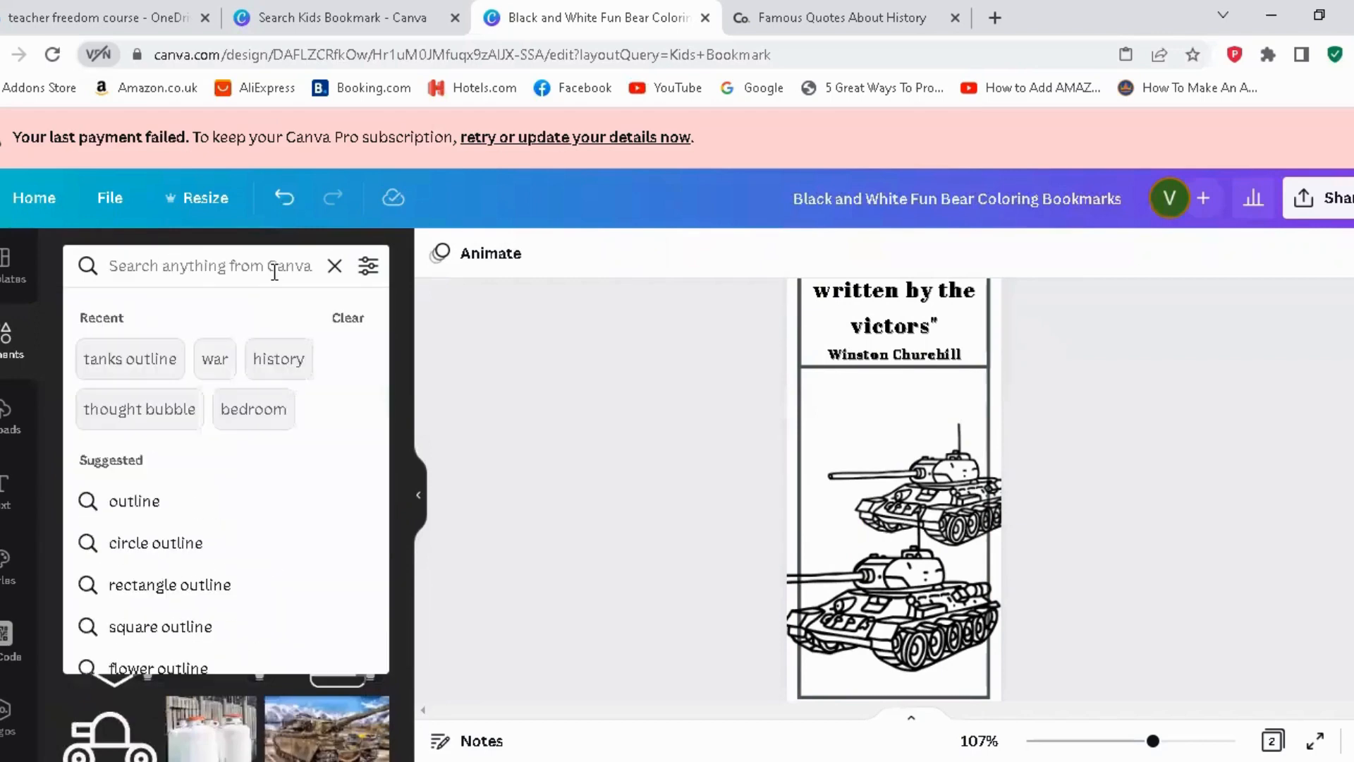
pyautogui.write('victory')
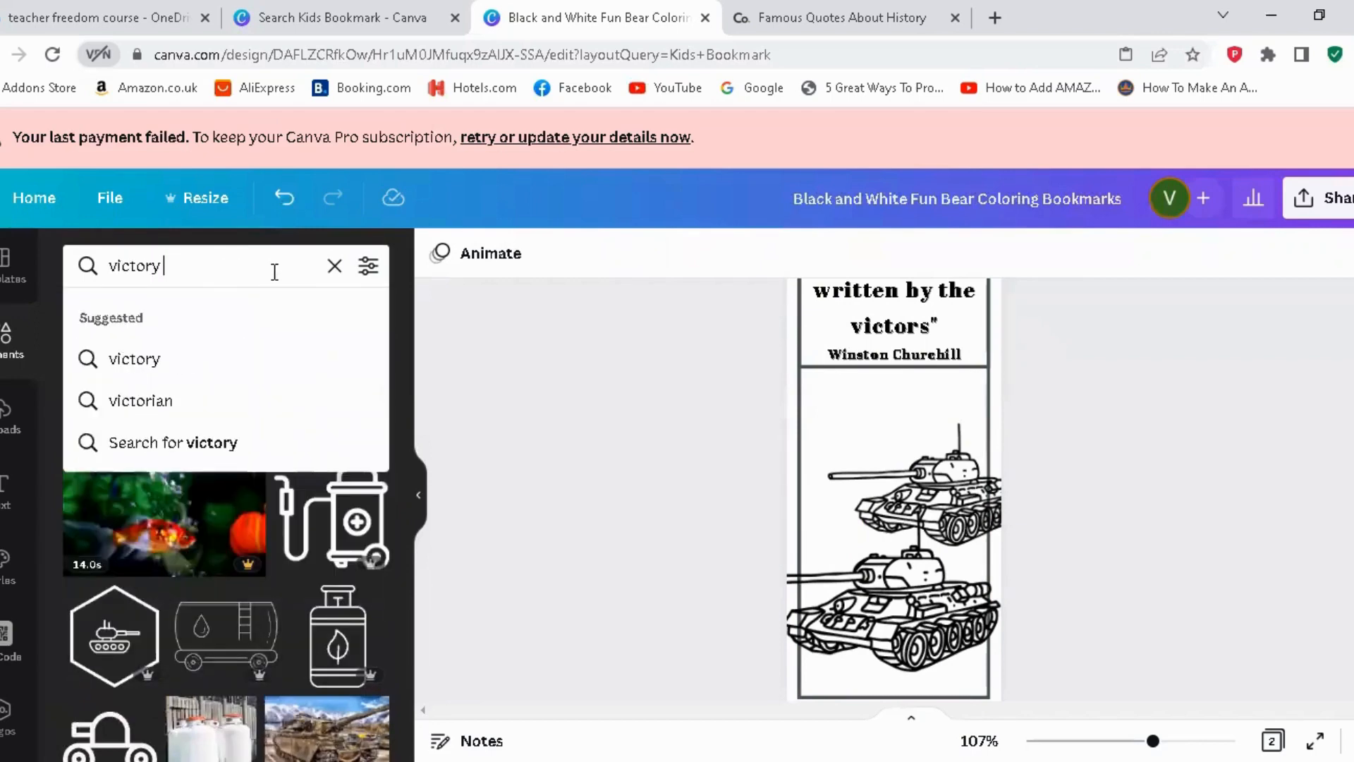
pyautogui.write(' flag')
pyautogui.press('Return')
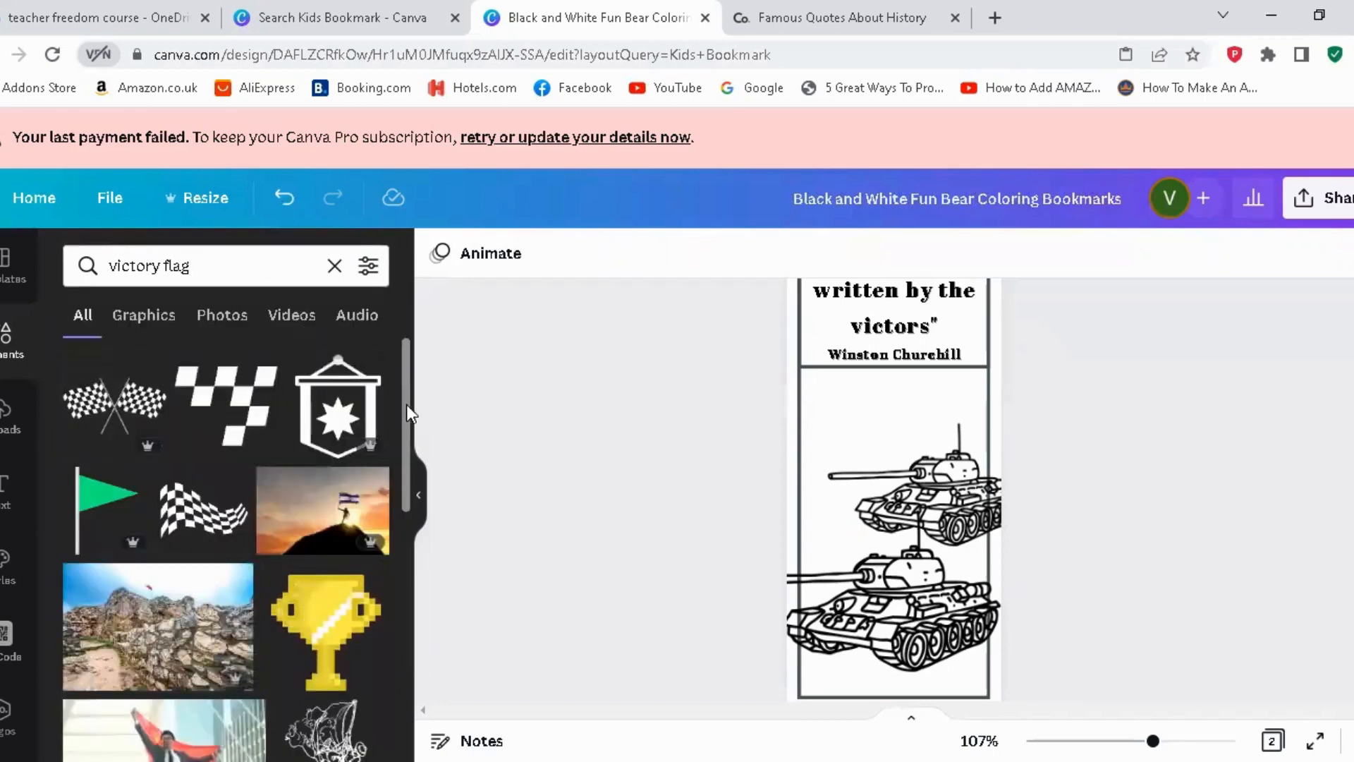
# Look through the victory flag results and refine the element search to "victory flag outline"
pyautogui.moveTo(406, 404); pyautogui.dragTo(415, 714)
pyautogui.scroll(-5, 415, 713)
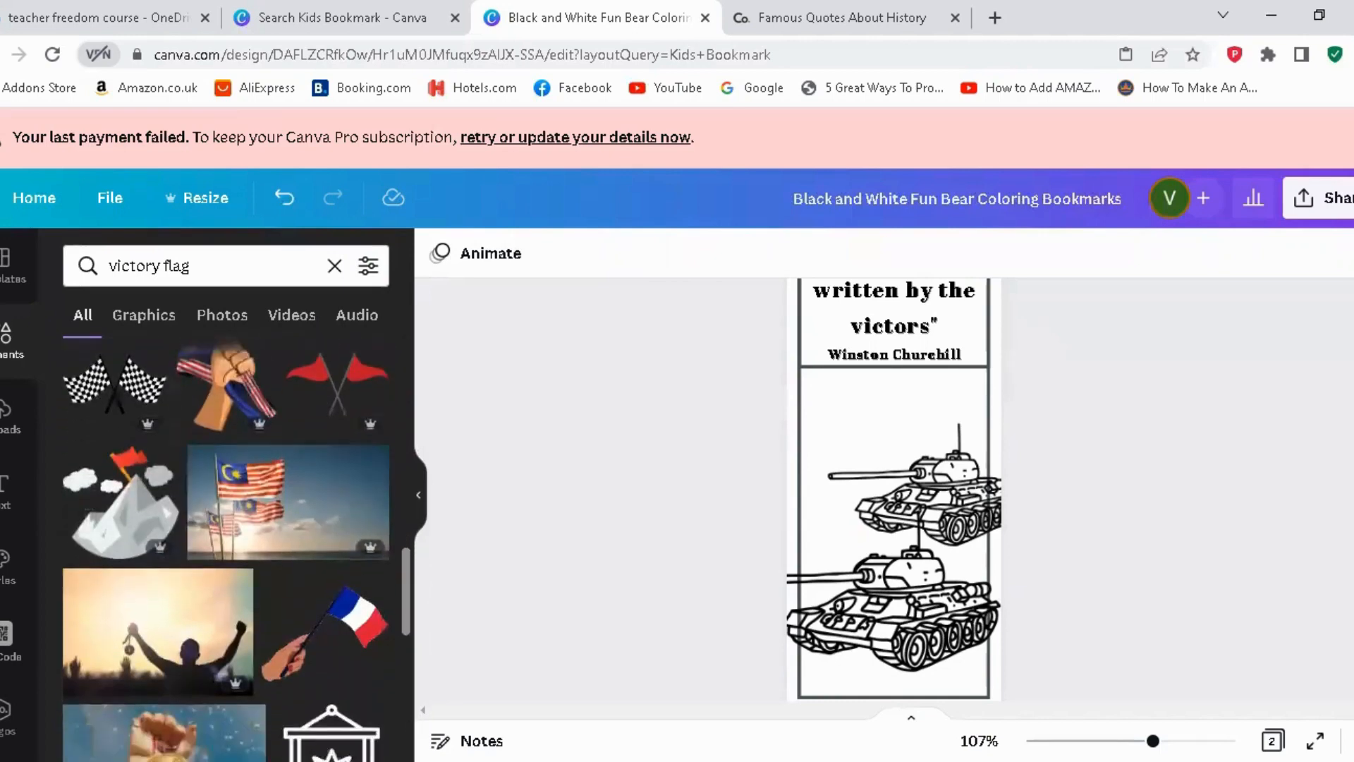
pyautogui.scroll(-3, 226, 550)
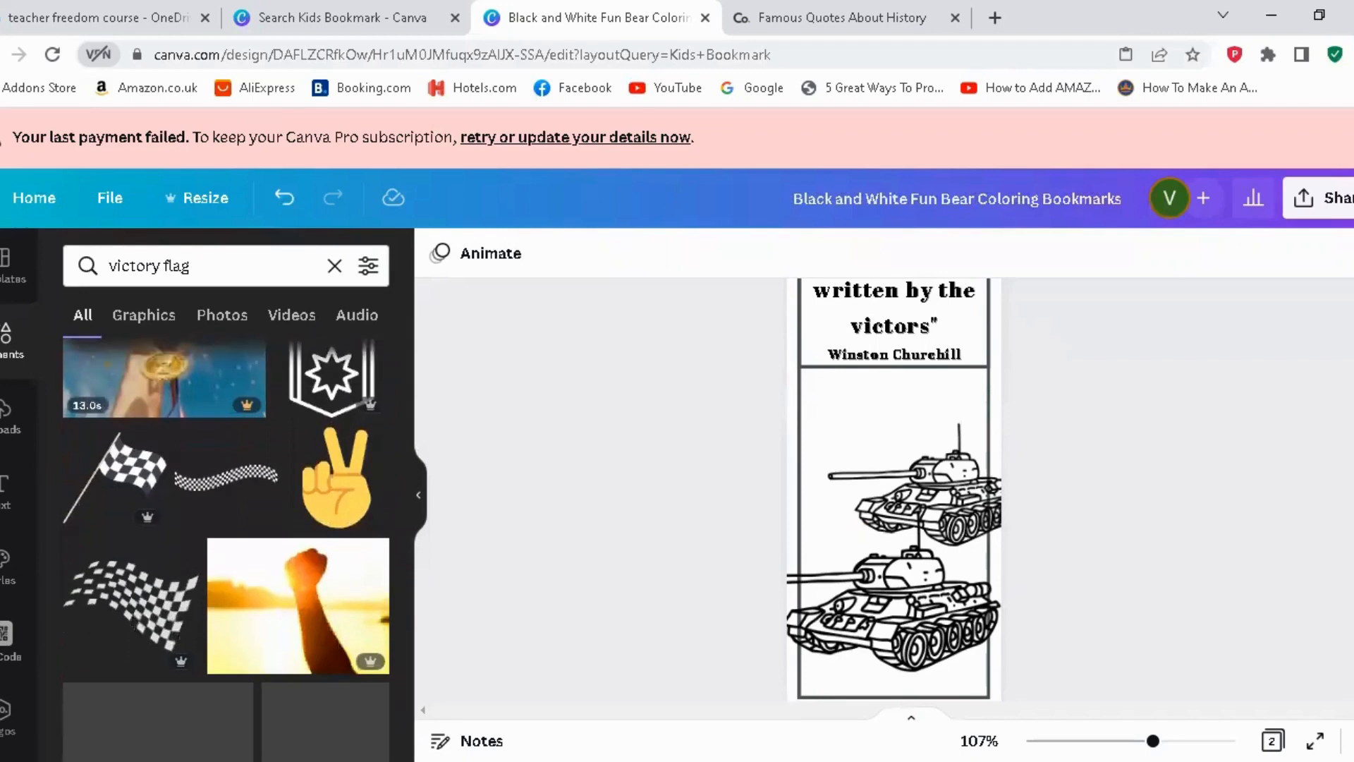
pyautogui.click(237, 267)
pyautogui.write('ou')
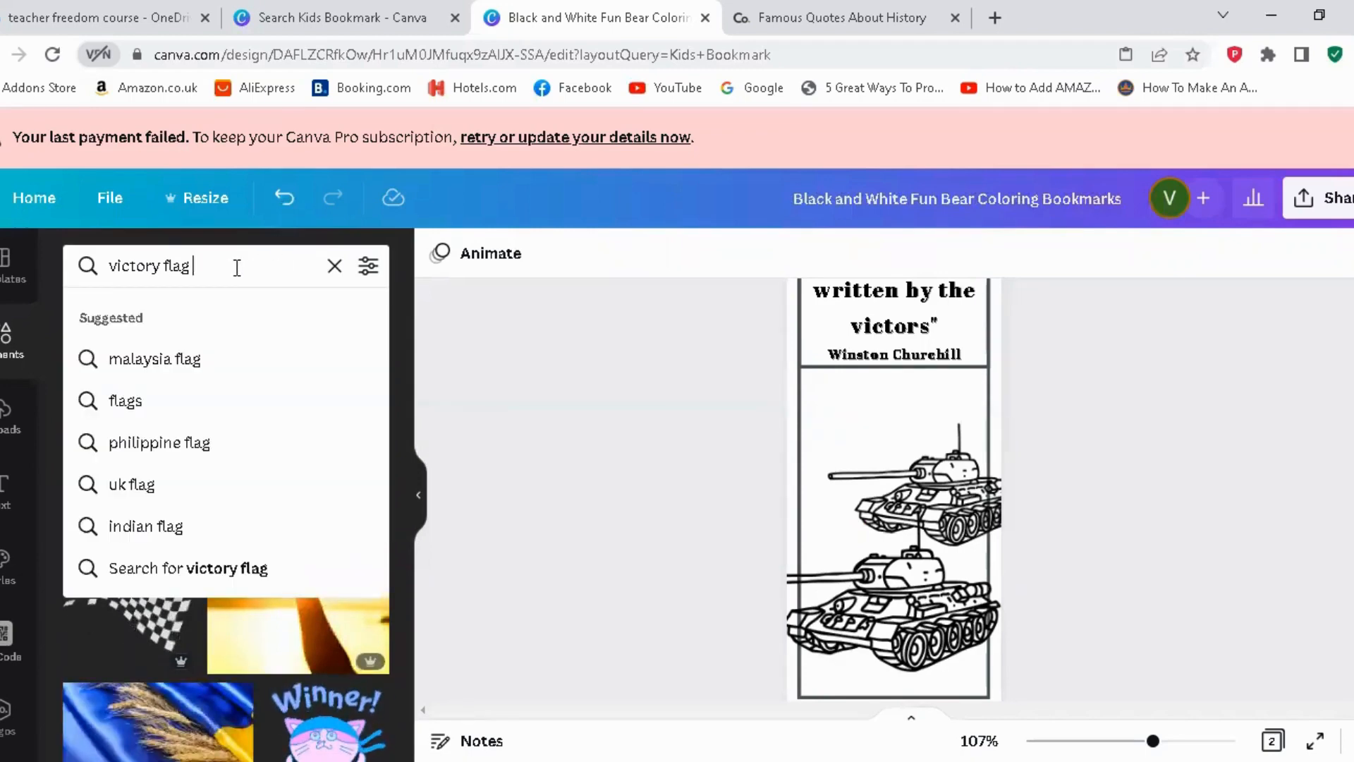
pyautogui.write('tline')
pyautogui.press('Return')
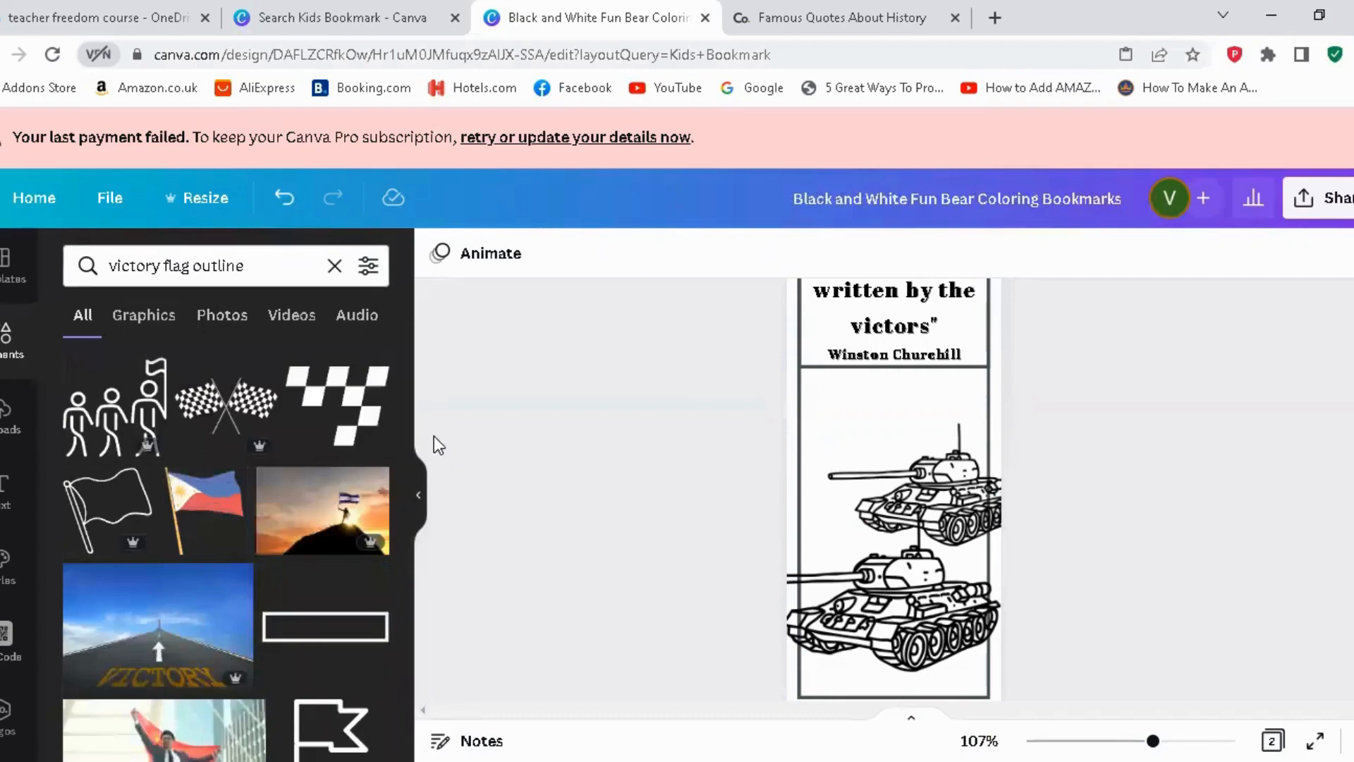
# Add the waving flag outline to the box below the quote, placing it on top of the upper tank's turret
pyautogui.scroll(-2, 404, 458)
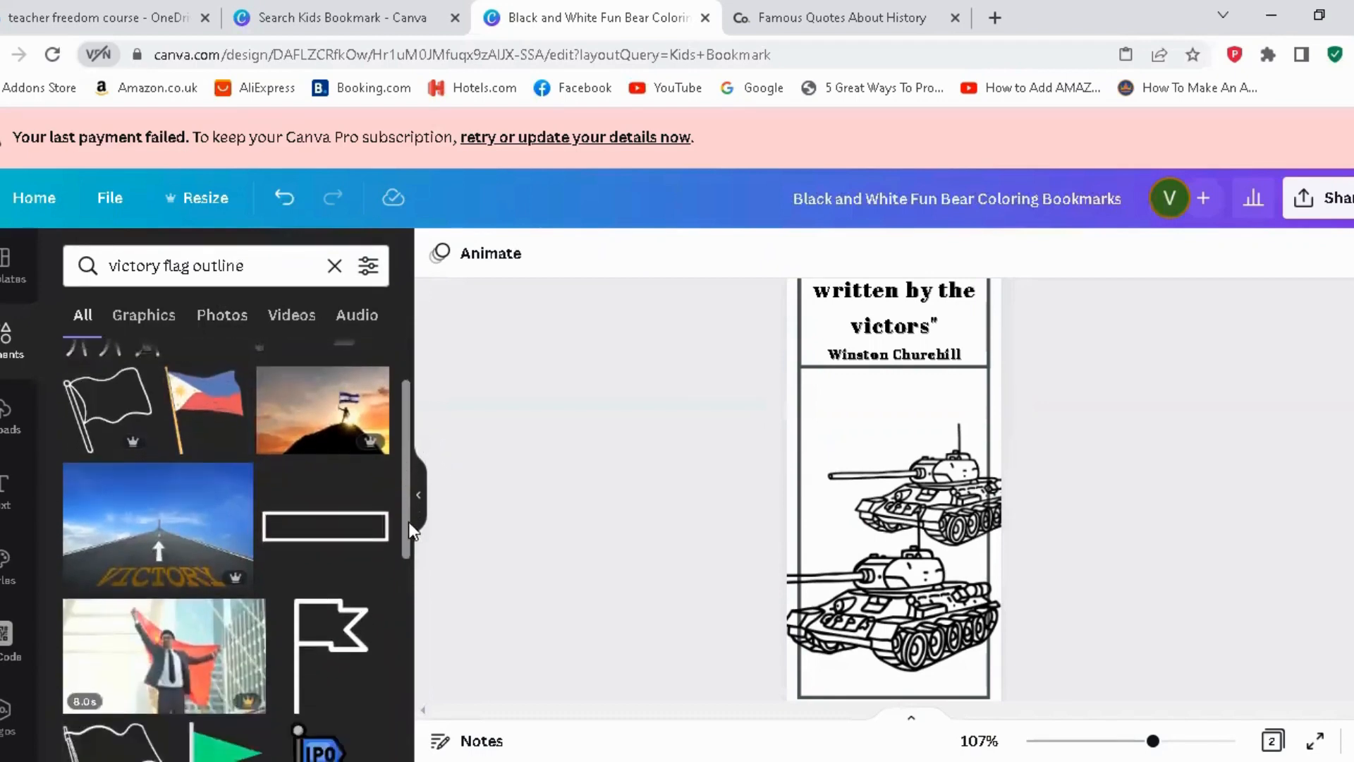
pyautogui.scroll(-4, 409, 531)
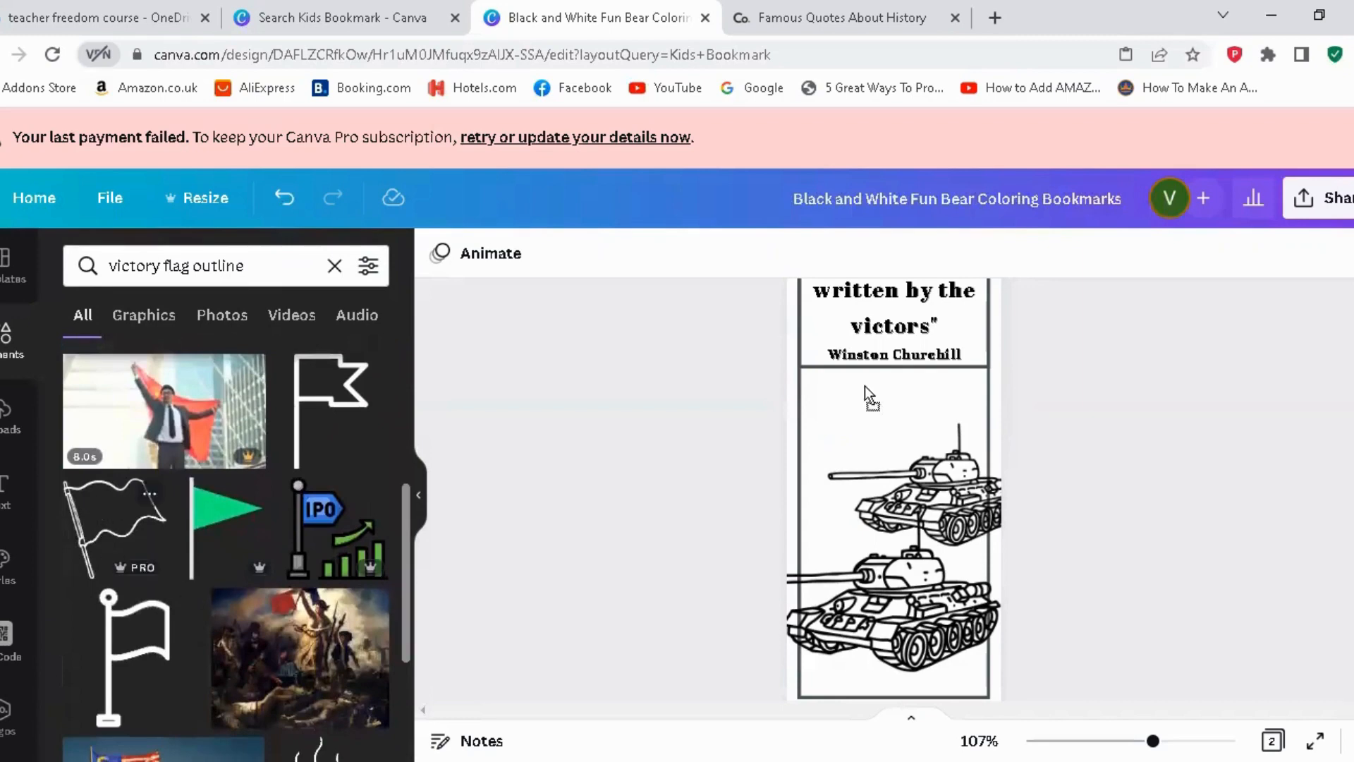
pyautogui.moveTo(894, 412); pyautogui.dragTo(924, 405)
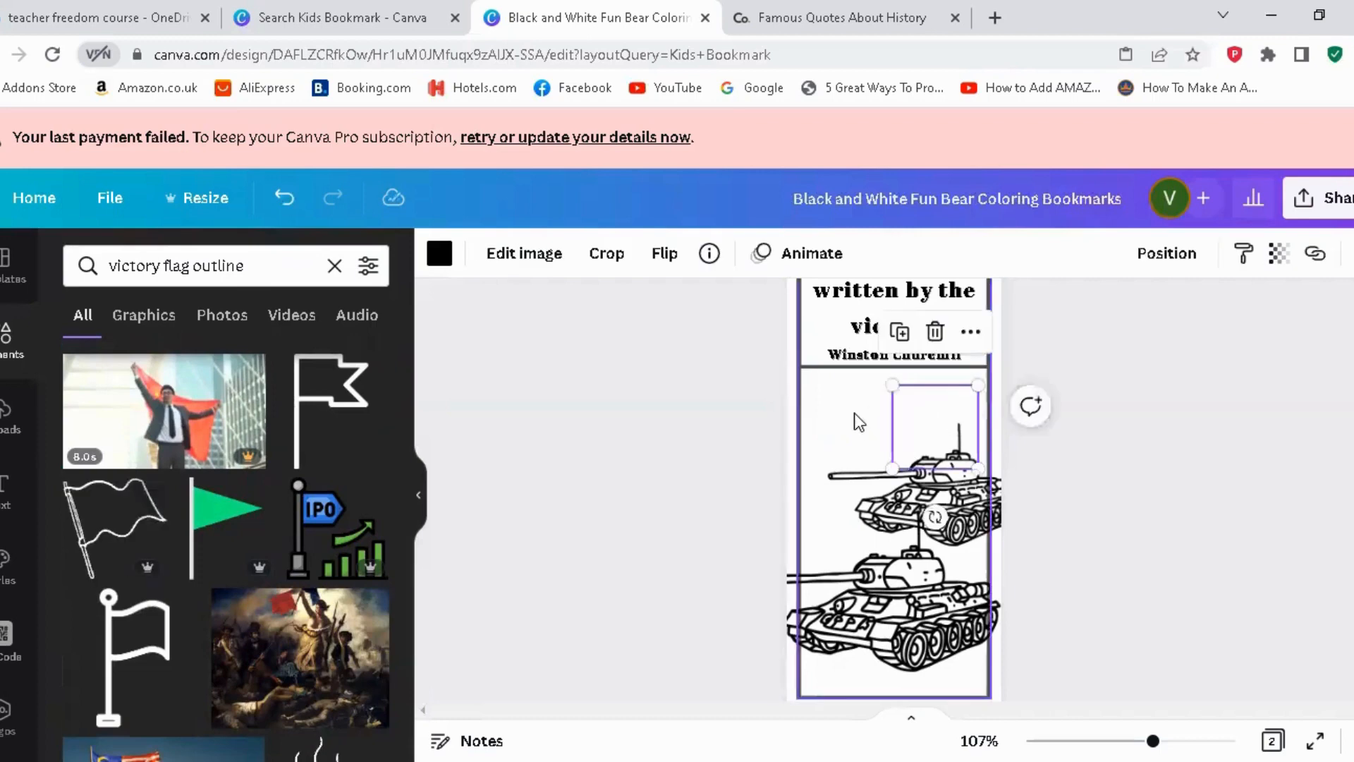
pyautogui.click(808, 402)
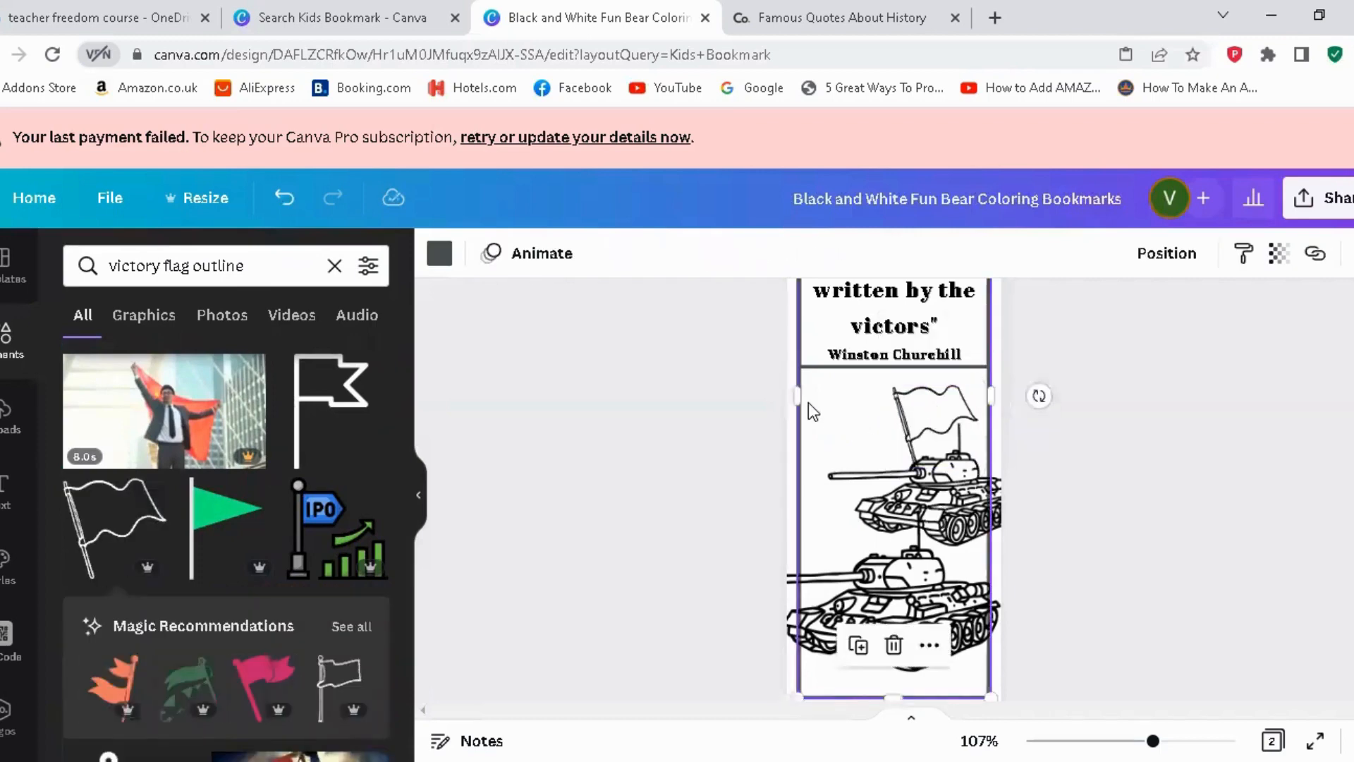
# Try bright red #ff1616 on the flag outline and return it to black
pyautogui.click(942, 428)
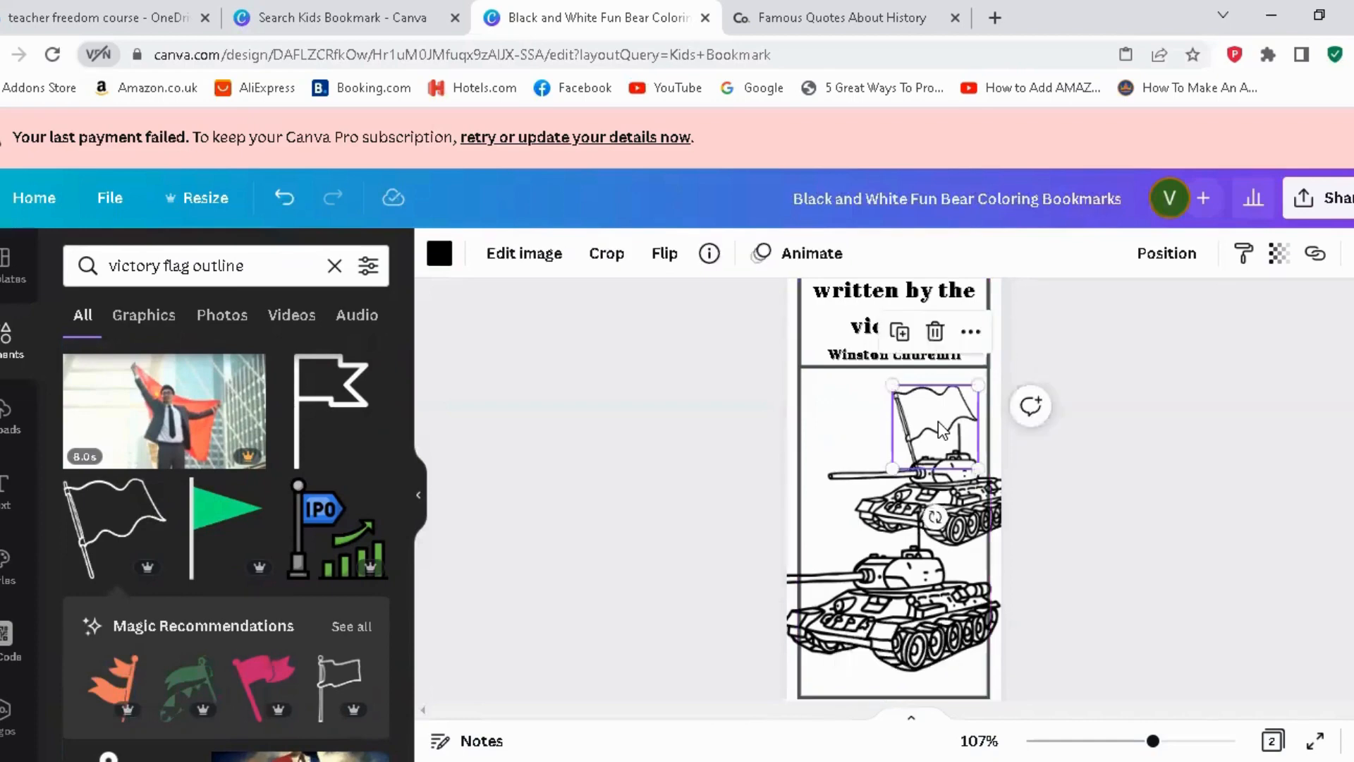
pyautogui.click(439, 254)
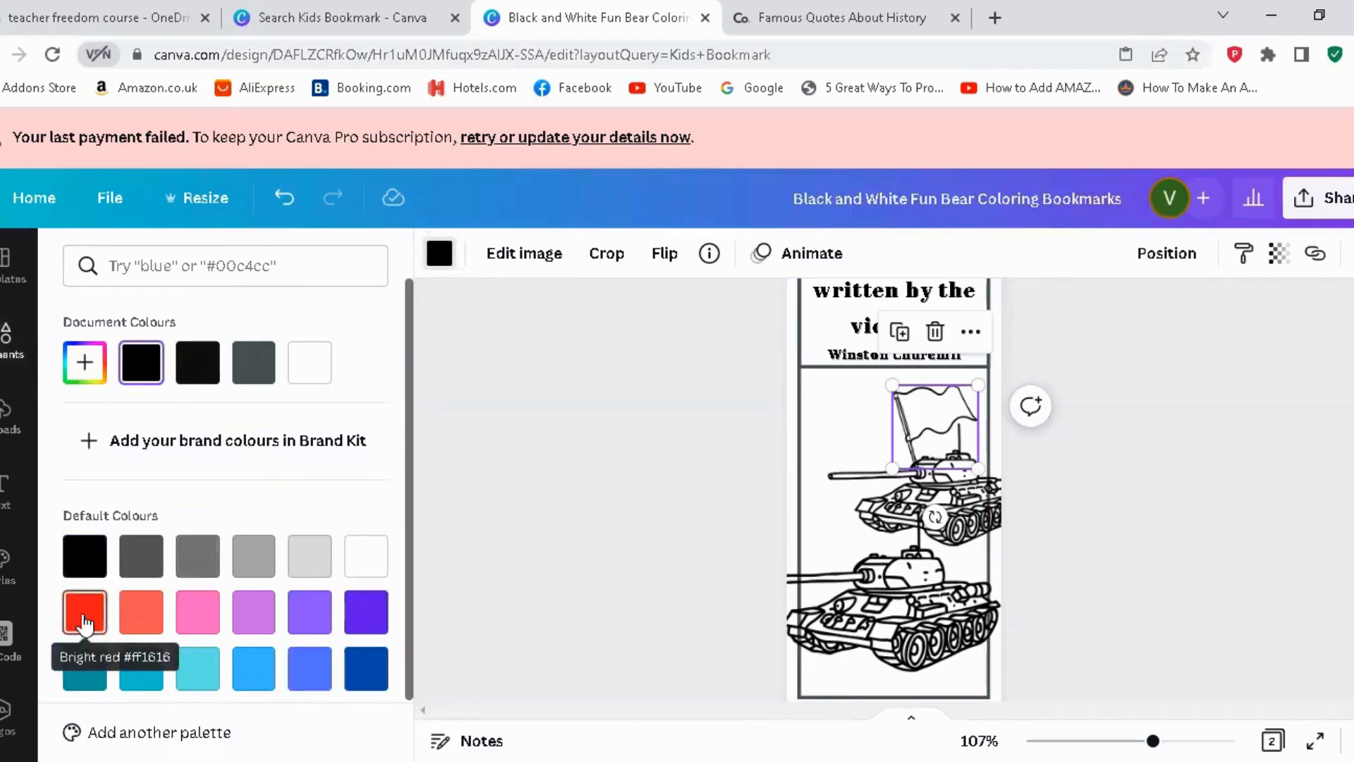
pyautogui.click(84, 620)
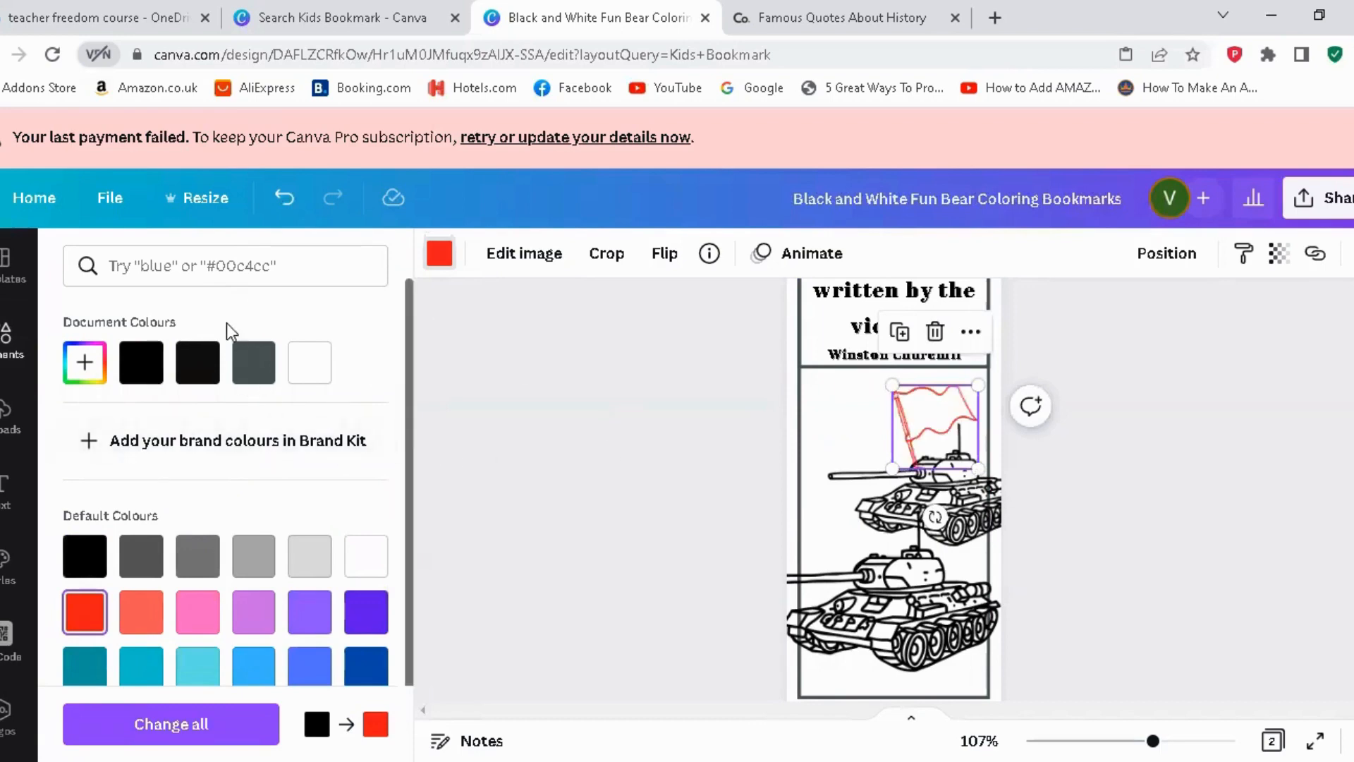
pyautogui.click(156, 378)
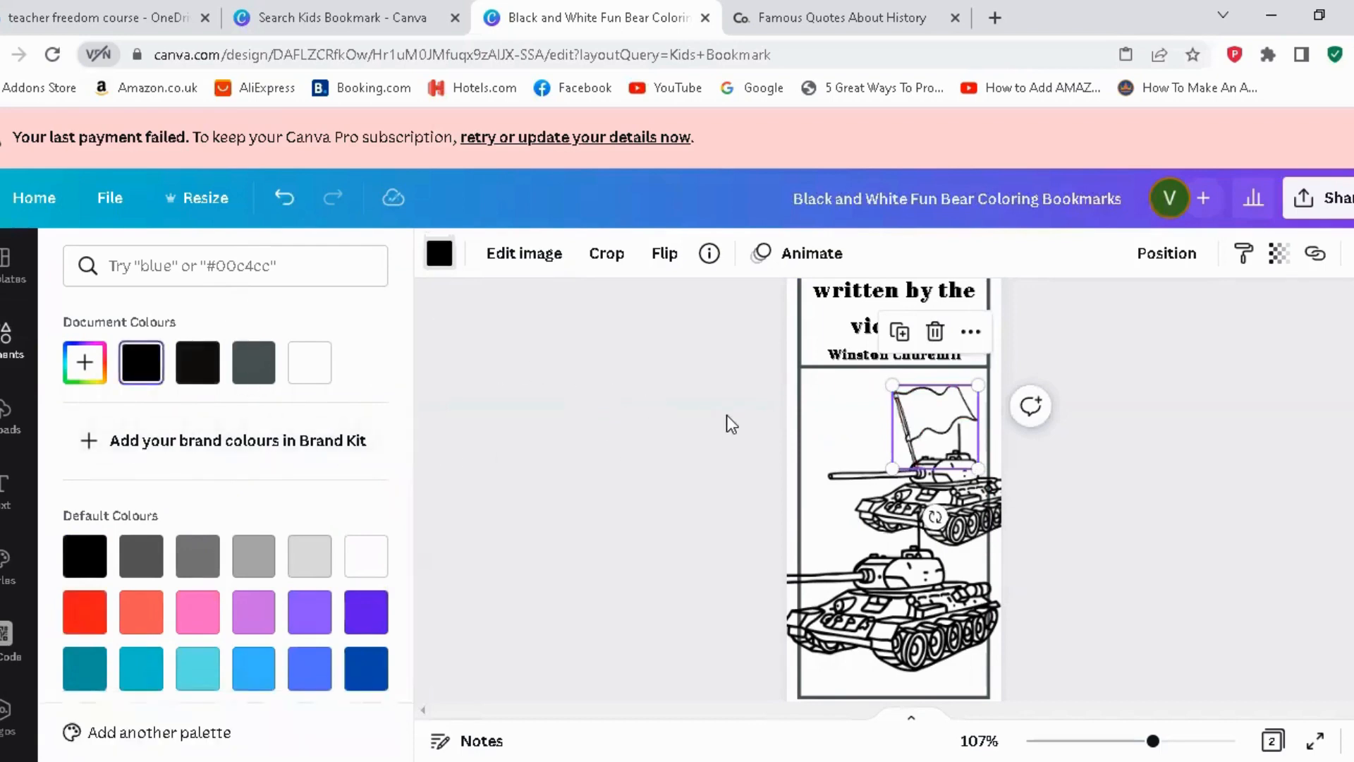
pyautogui.click(726, 418)
pyautogui.click(727, 420)
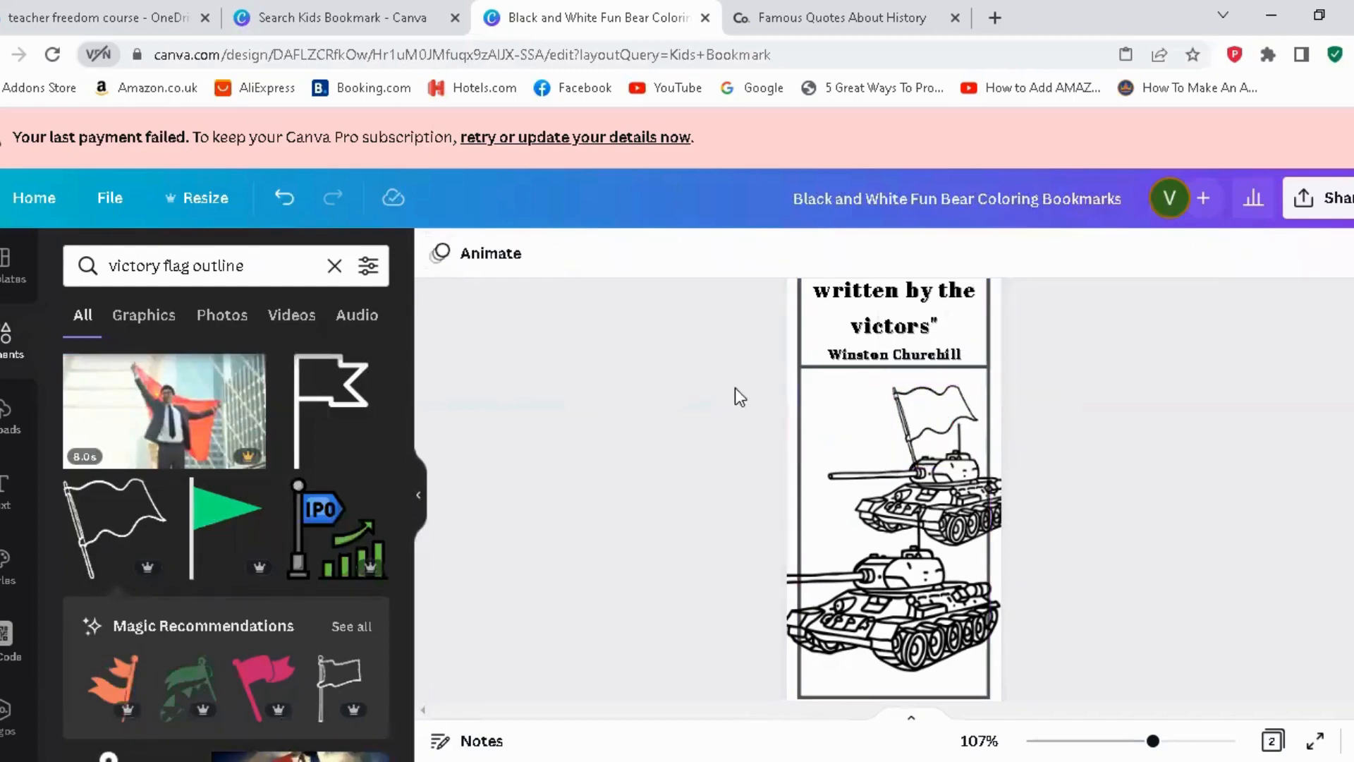
# Move the large lower tank slightly to the right and up within the box below the quote
pyautogui.scroll(4, 894, 494)
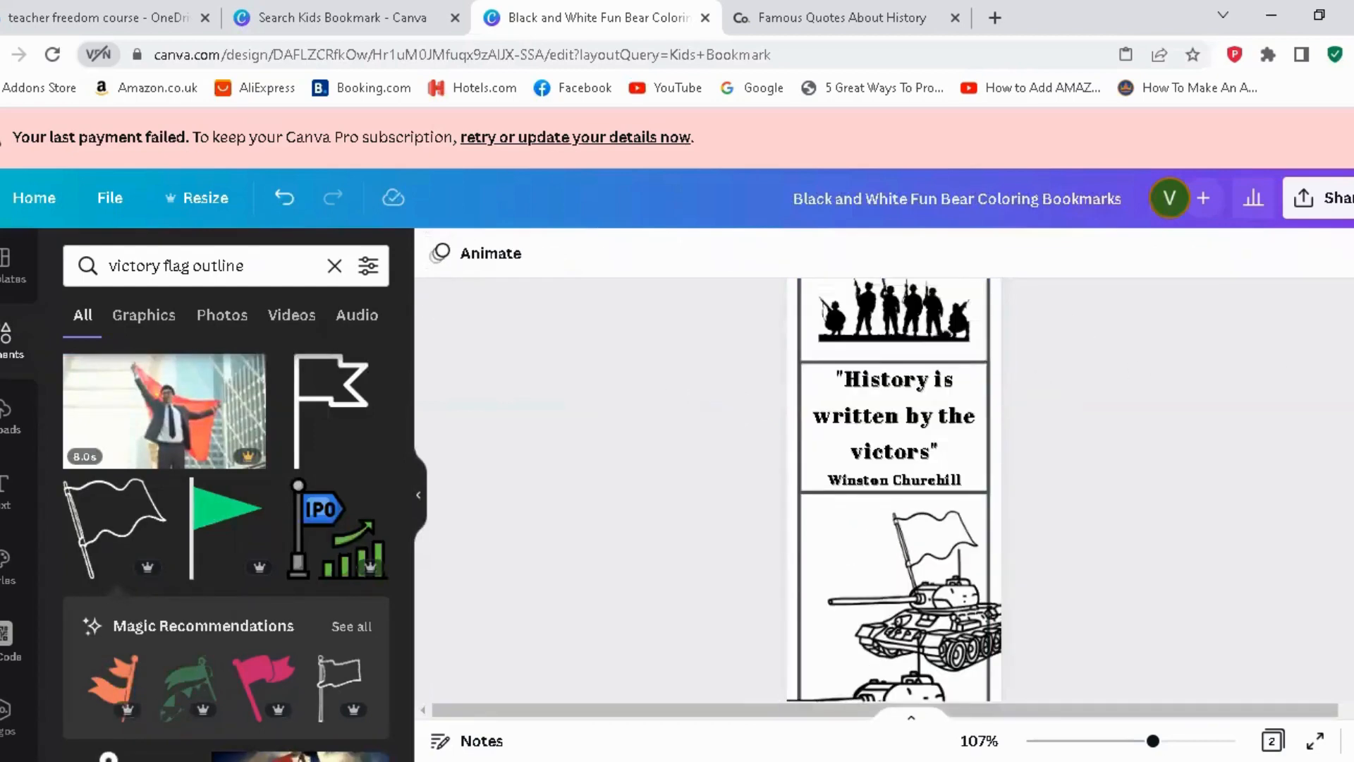
pyautogui.scroll(-10, 894, 494)
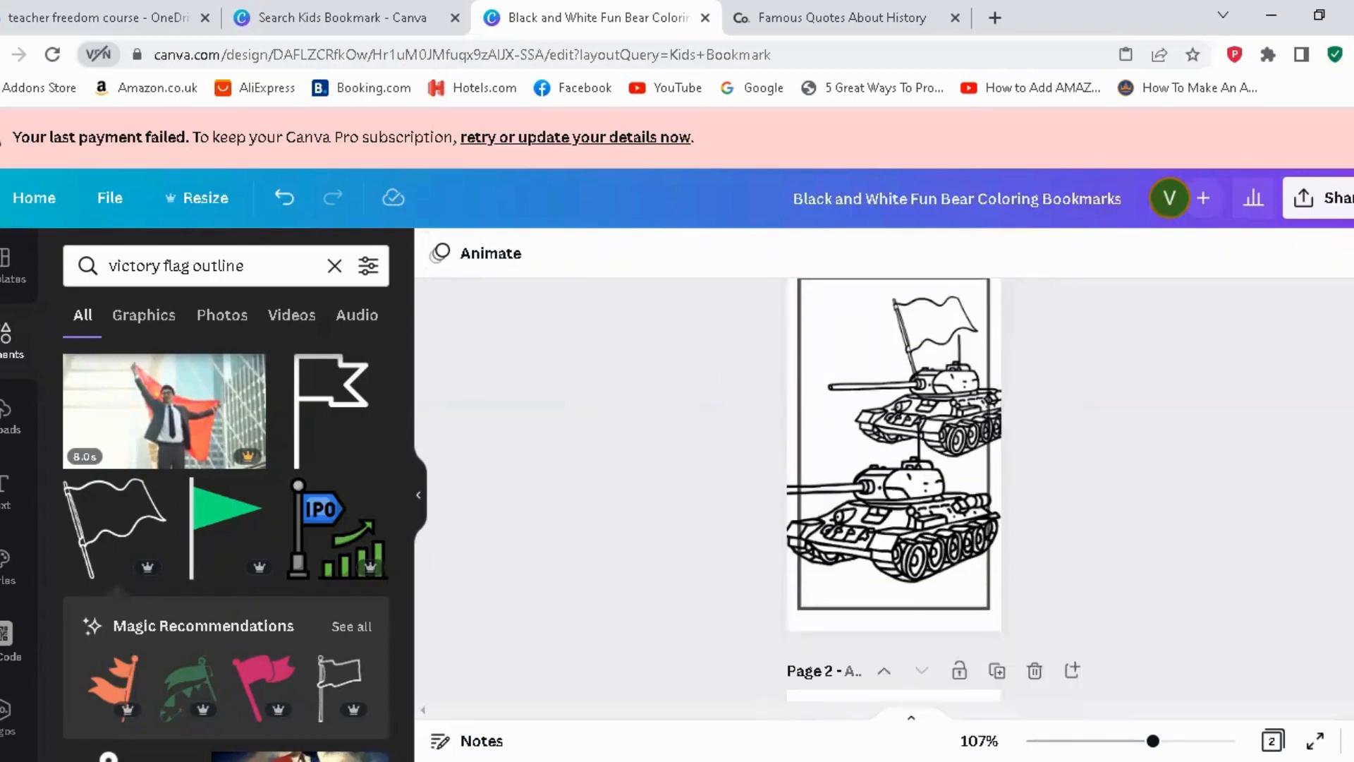
pyautogui.scroll(5, 894, 494)
pyautogui.scroll(-4, 894, 494)
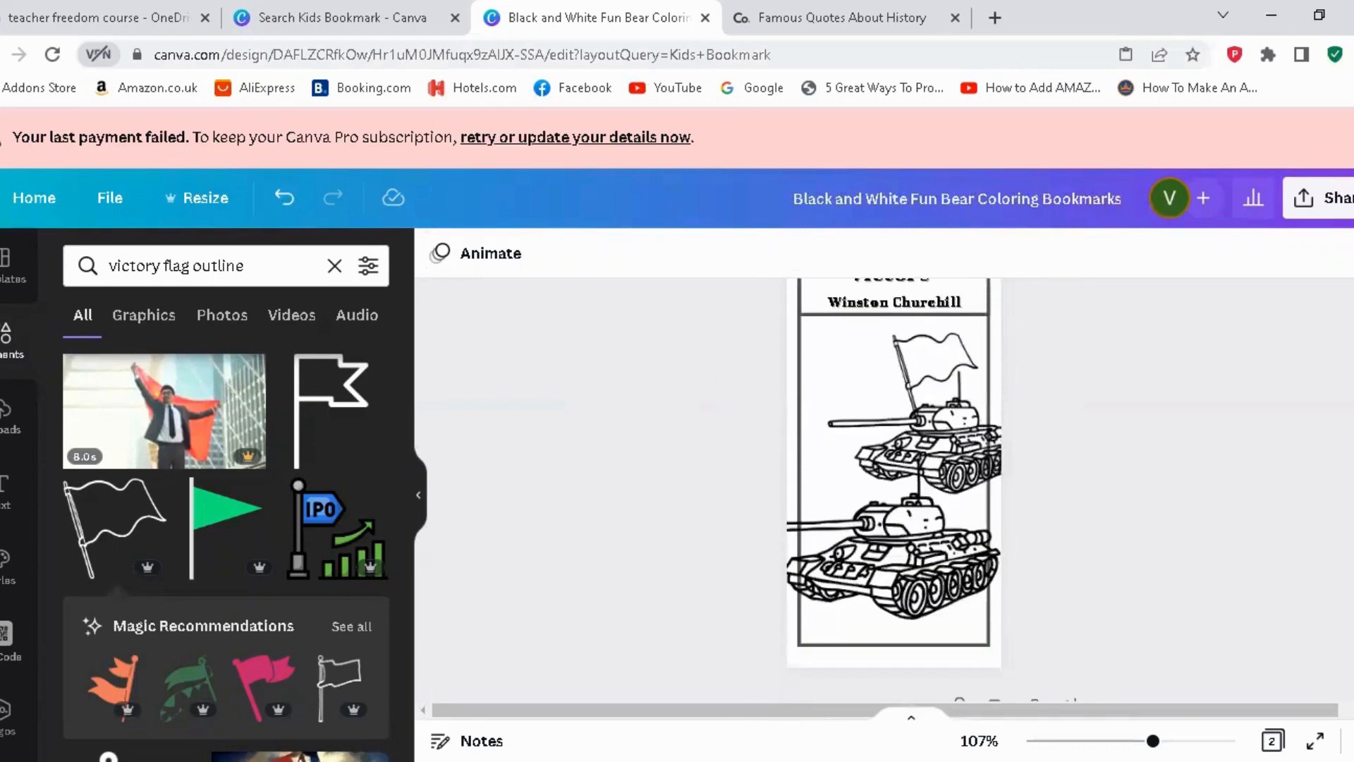
pyautogui.scroll(1, 893, 493)
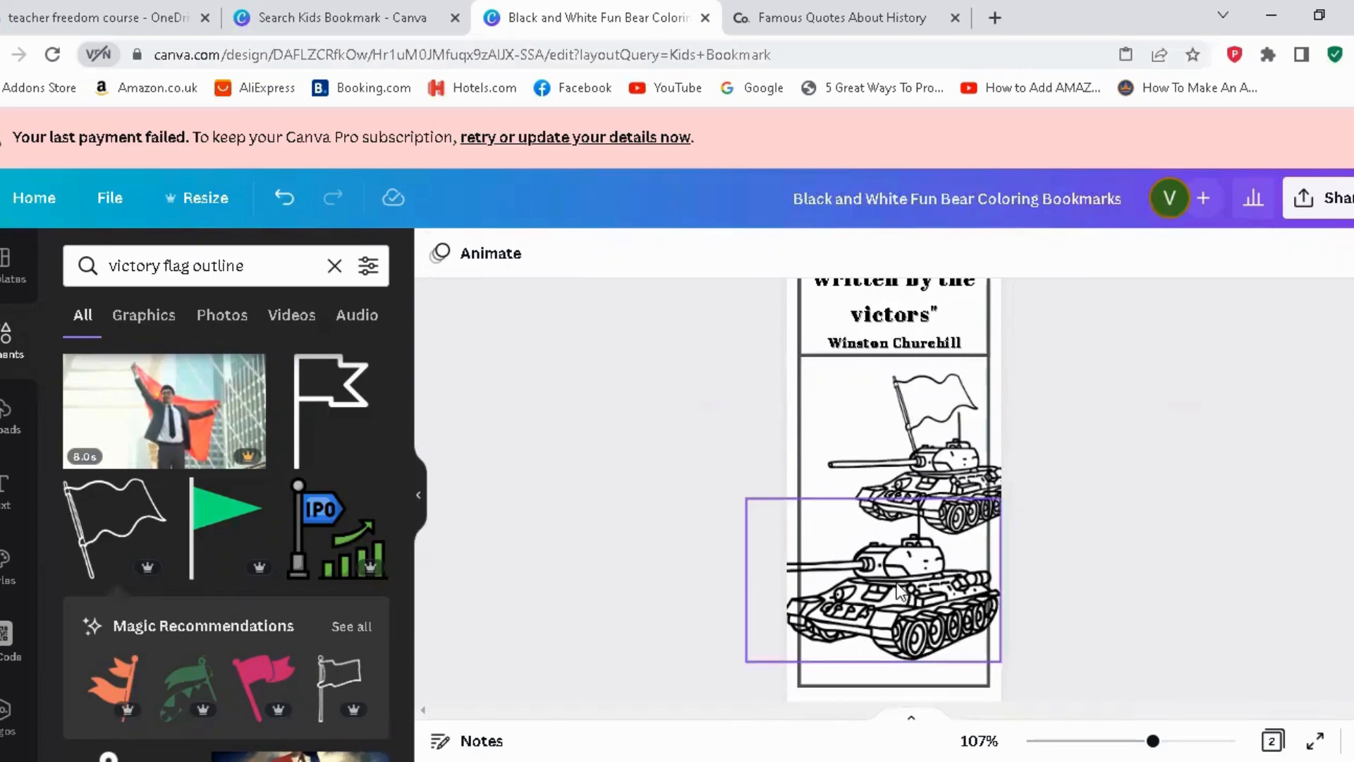
pyautogui.moveTo(899, 591)
pyautogui.mouseDown()
pyautogui.moveTo(887, 554)
pyautogui.moveTo(905, 578)
pyautogui.mouseUp()
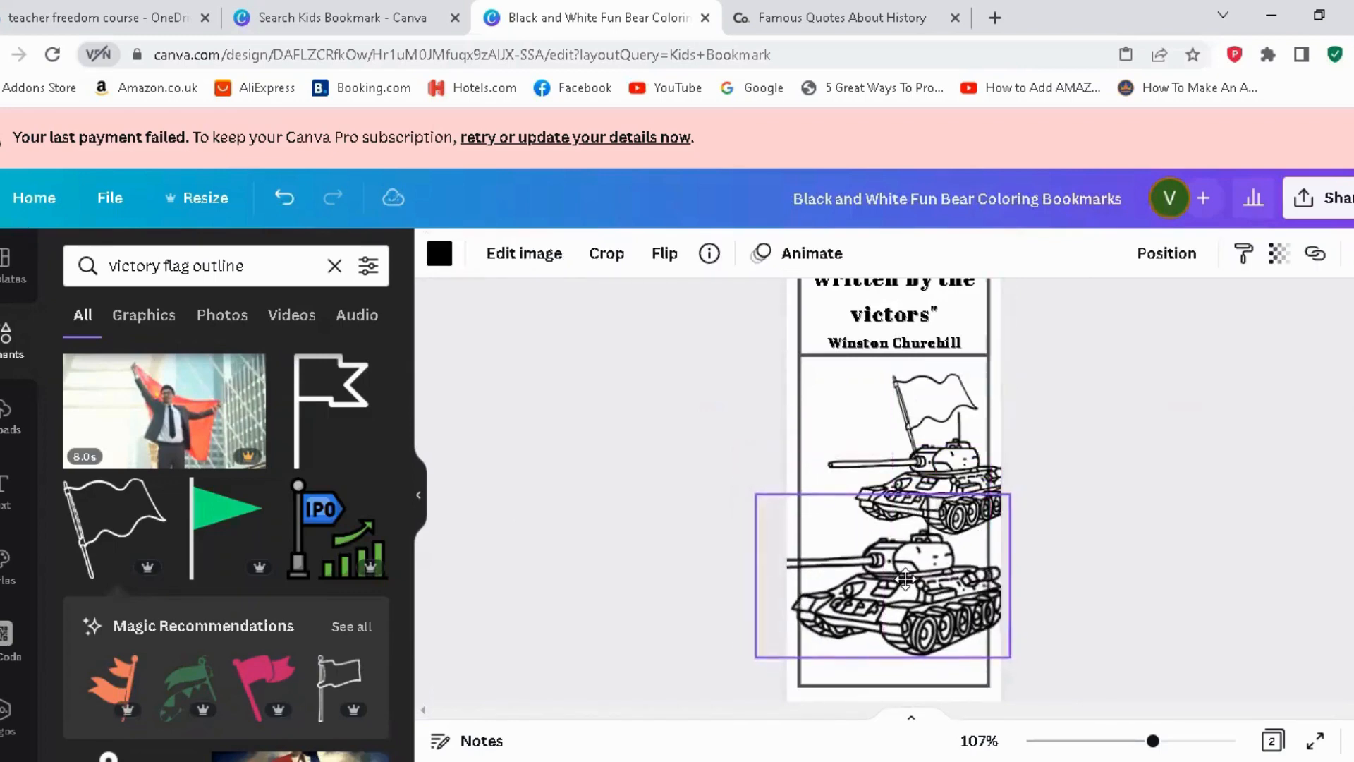
pyautogui.click(1112, 522)
# Review the whole bookmark at a reduced zoom of 81% and save the design
pyautogui.scroll(1, 1093, 423)
pyautogui.scroll(-3, 888, 493)
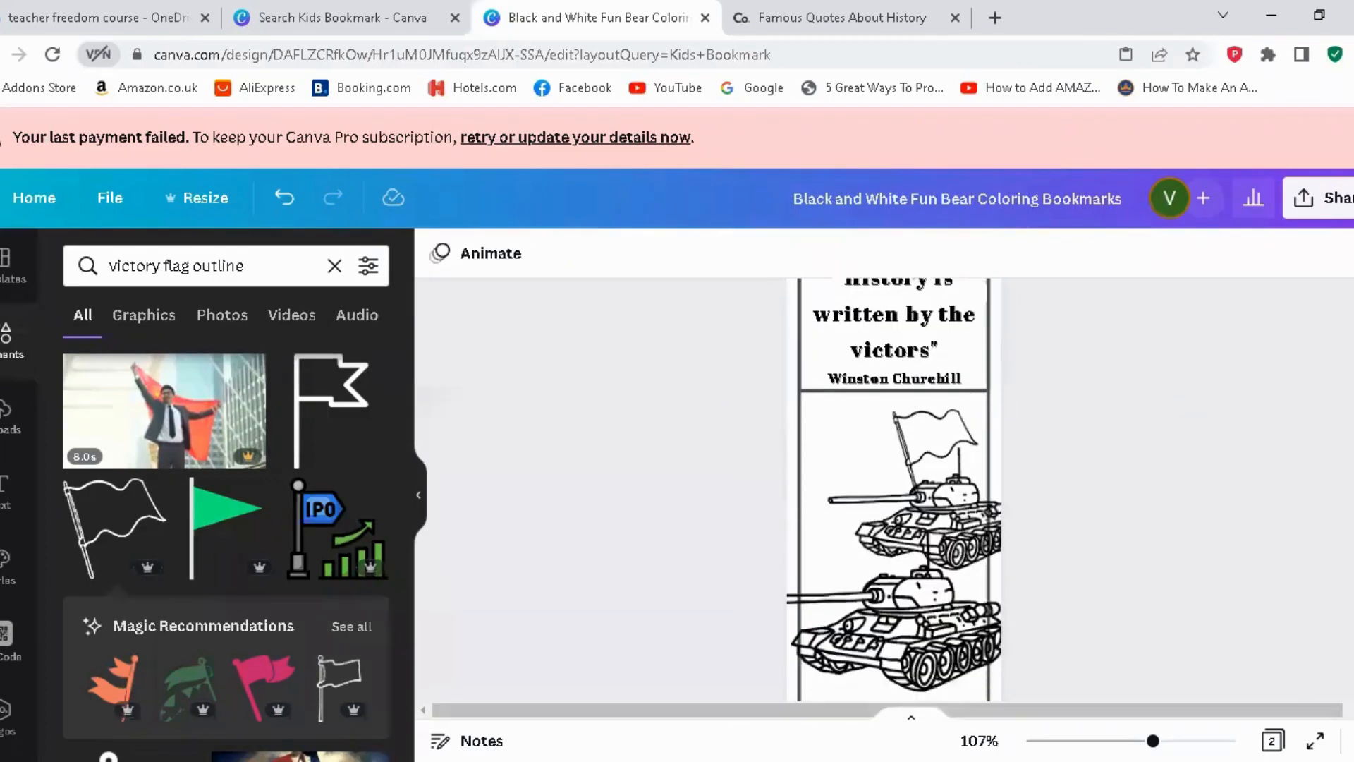
pyautogui.scroll(1, 888, 493)
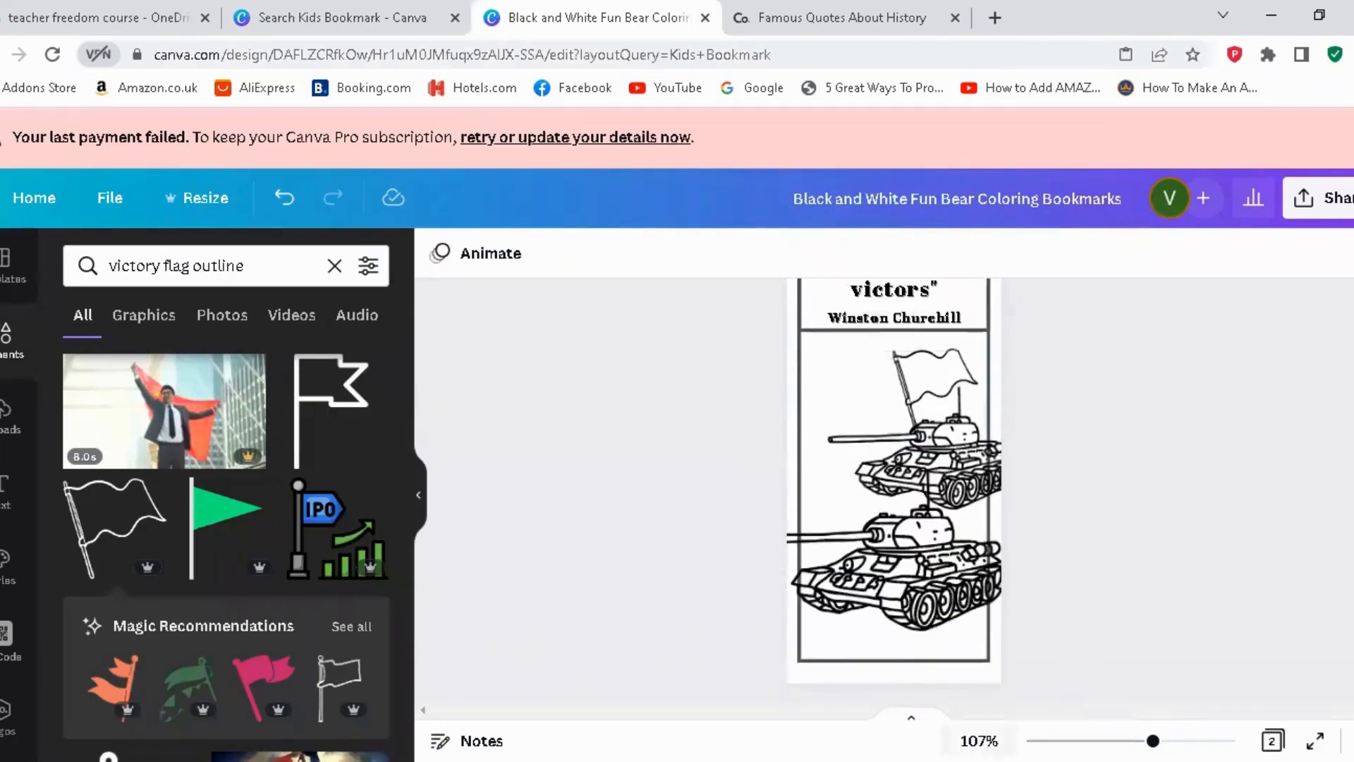
pyautogui.scroll(-5, 1317, 560)
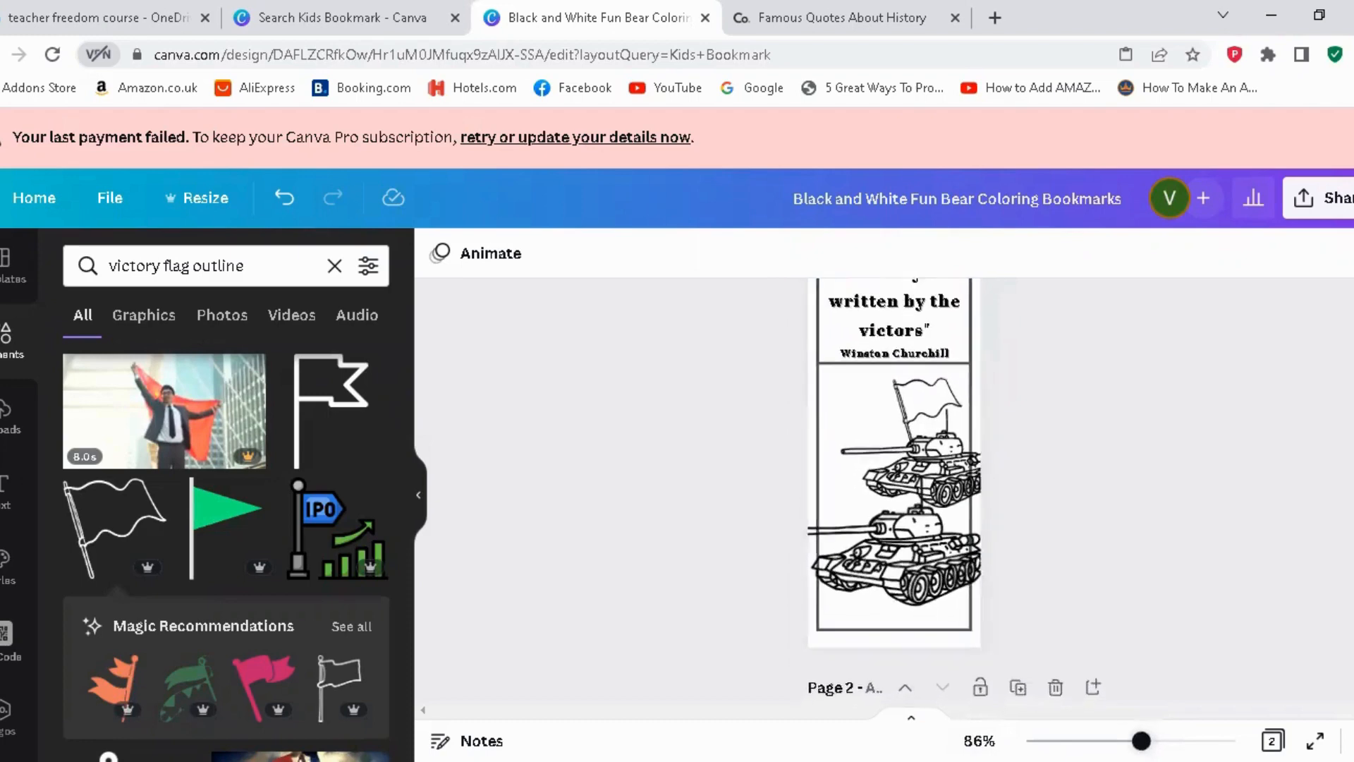
pyautogui.scroll(3, 895, 494)
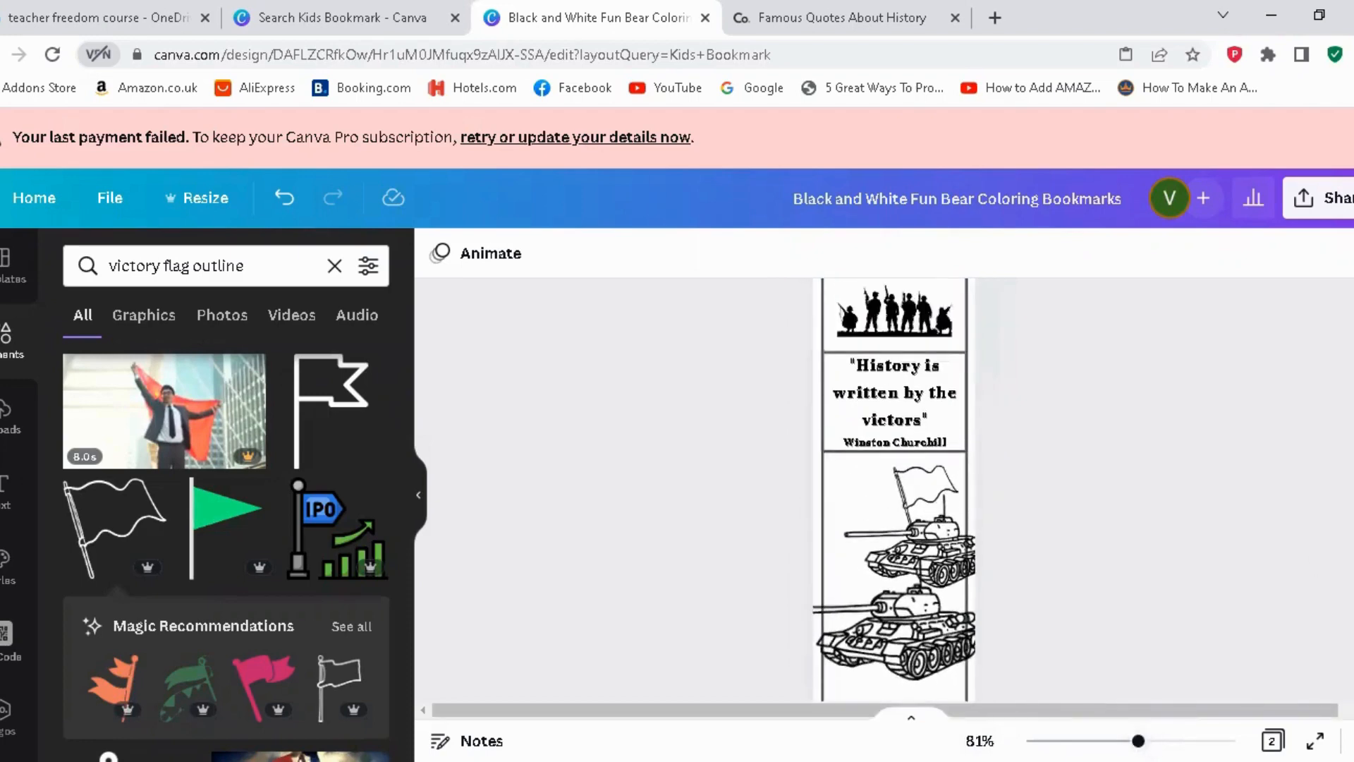
pyautogui.scroll(-2, 894, 494)
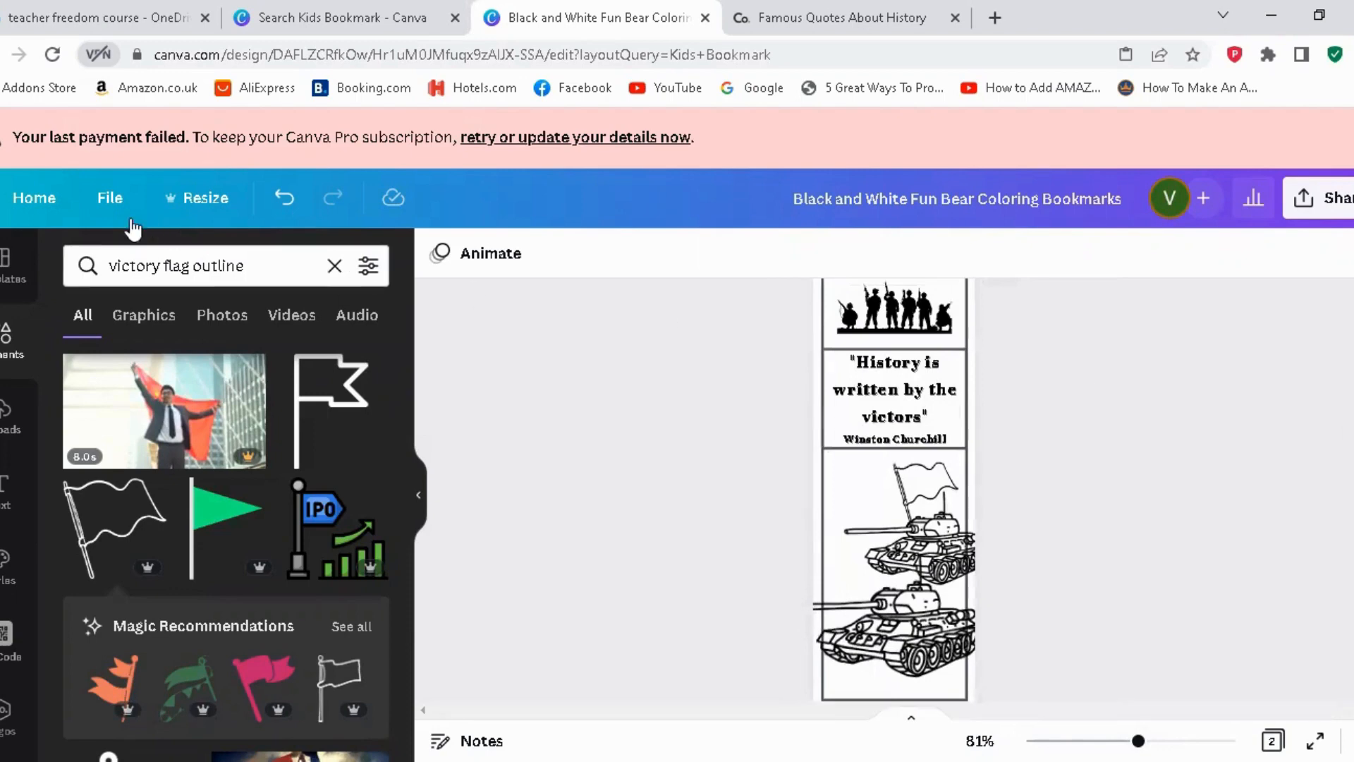
pyautogui.click(112, 211)
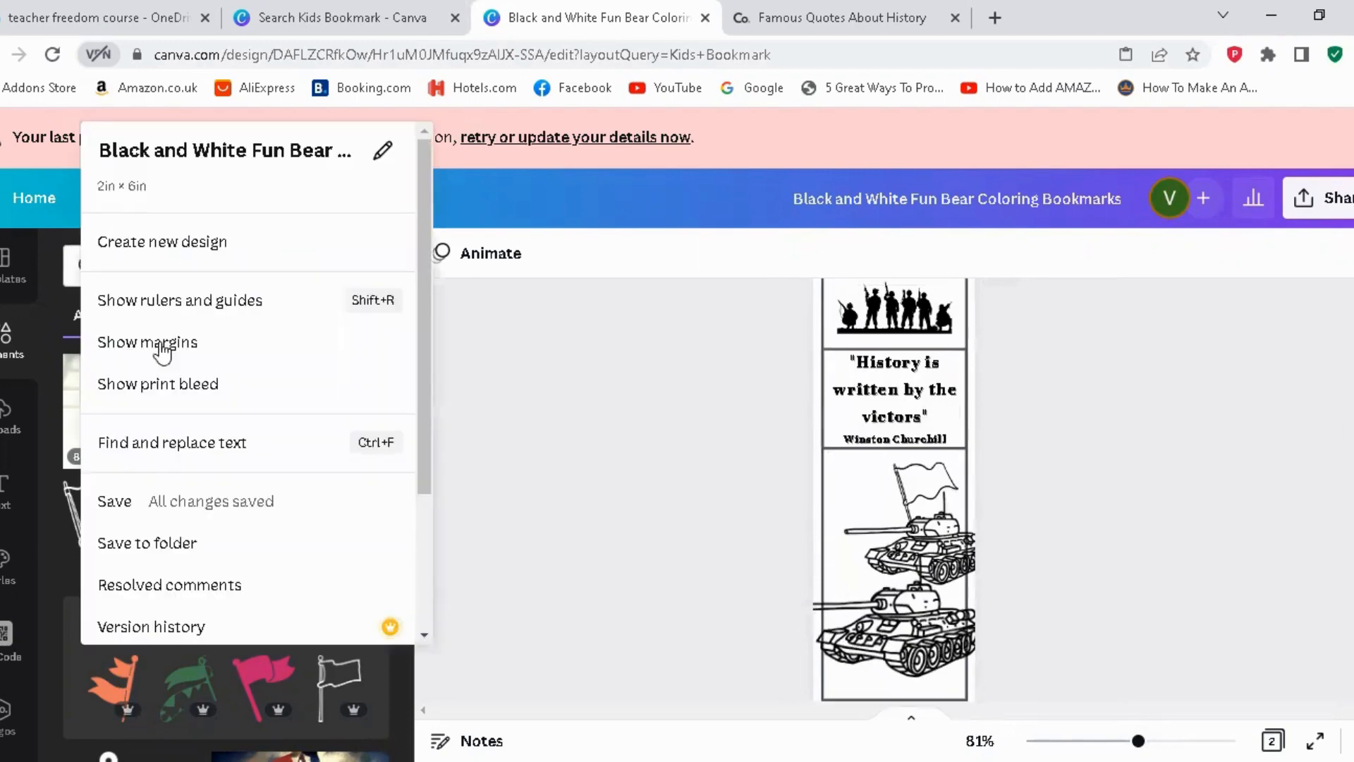
pyautogui.click(136, 506)
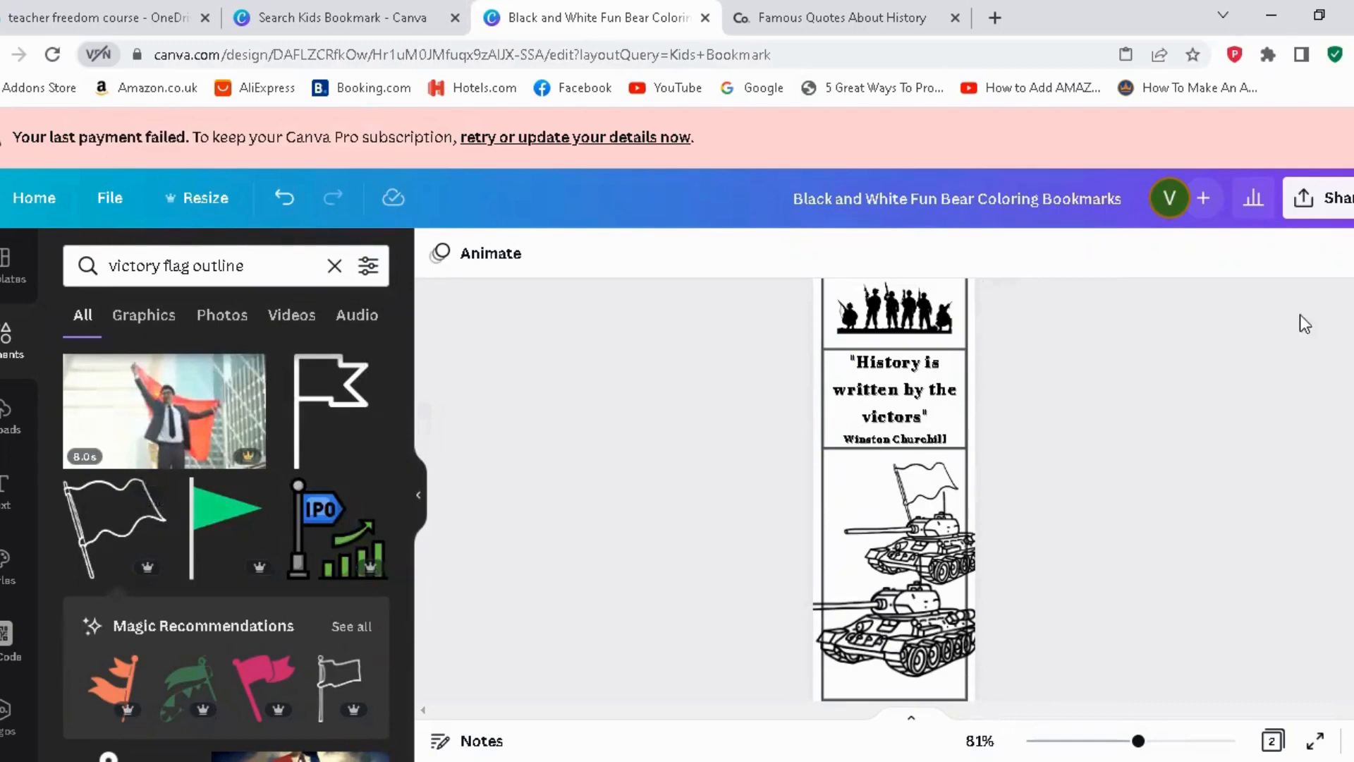
# Open the sharing options for the bookmark design and copy its link with access restricted to only people added
pyautogui.click(1326, 208)
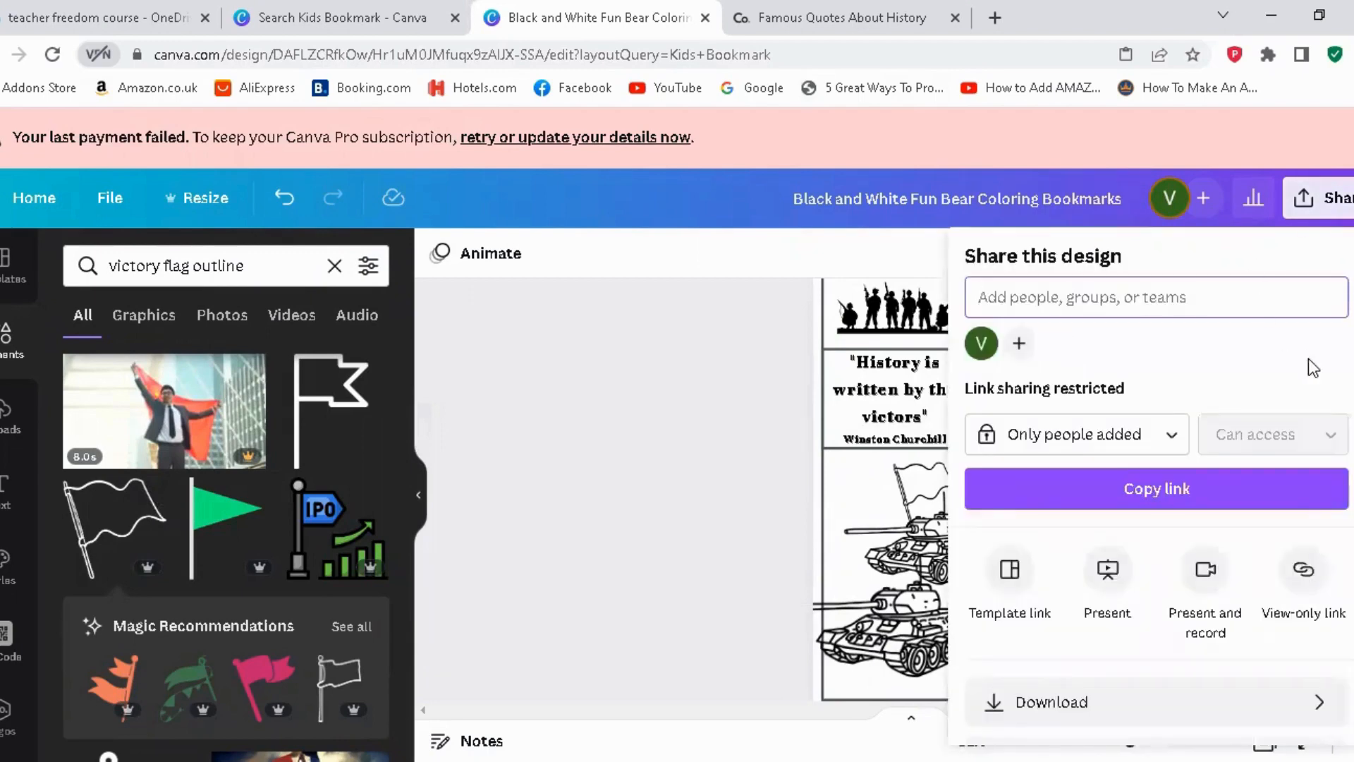
pyautogui.scroll(-1, 1157, 487)
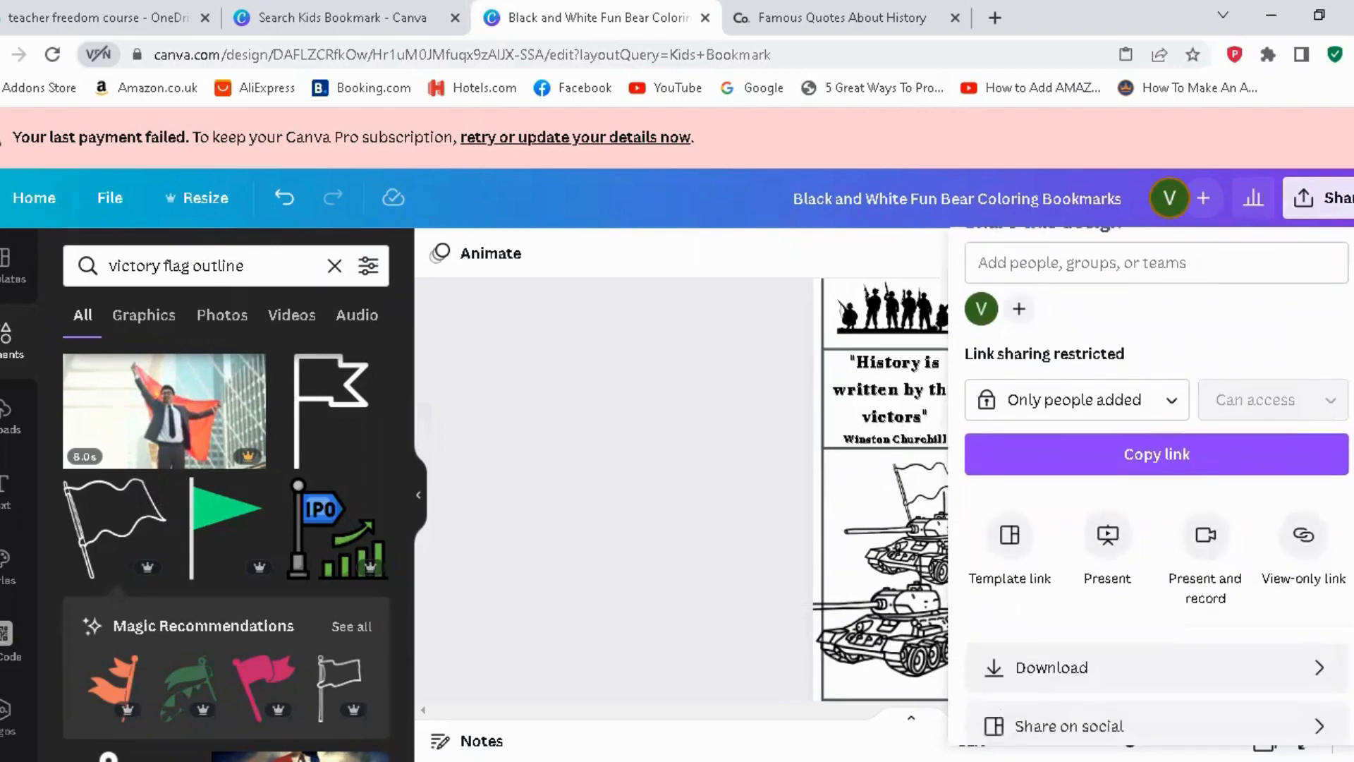
pyautogui.click(1173, 470)
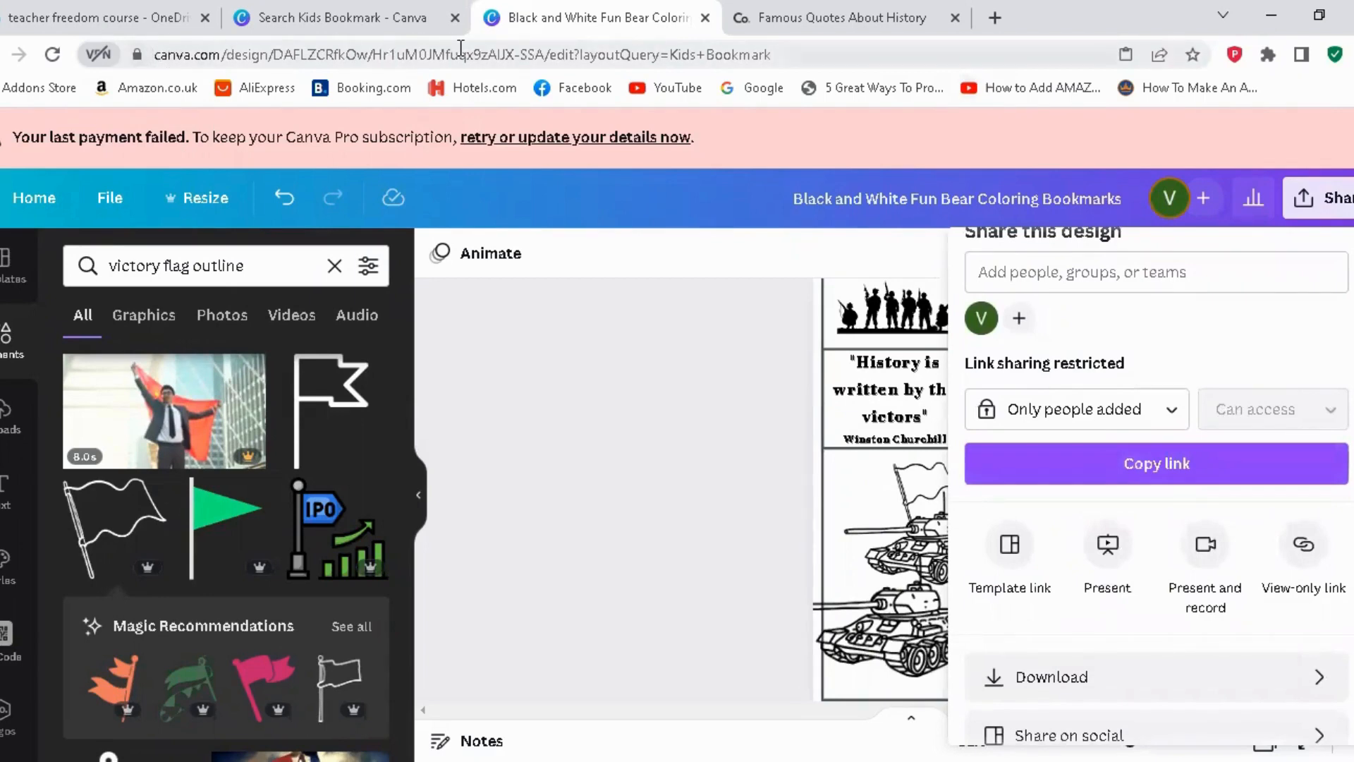
pyautogui.click(1182, 474)
# Open the download settings and limit the PDF Print download to page 1, excluding page 2
pyautogui.scroll(-3, 1156, 493)
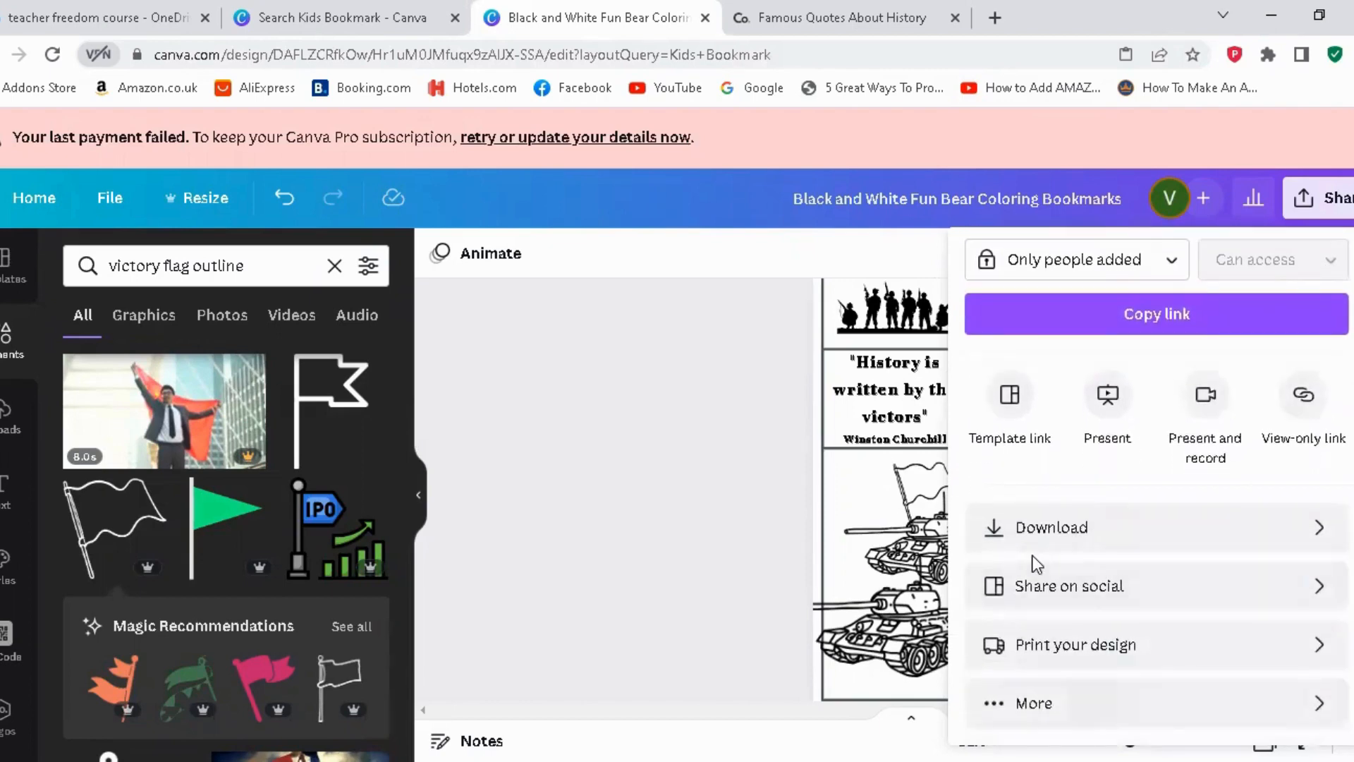
pyautogui.click(1279, 524)
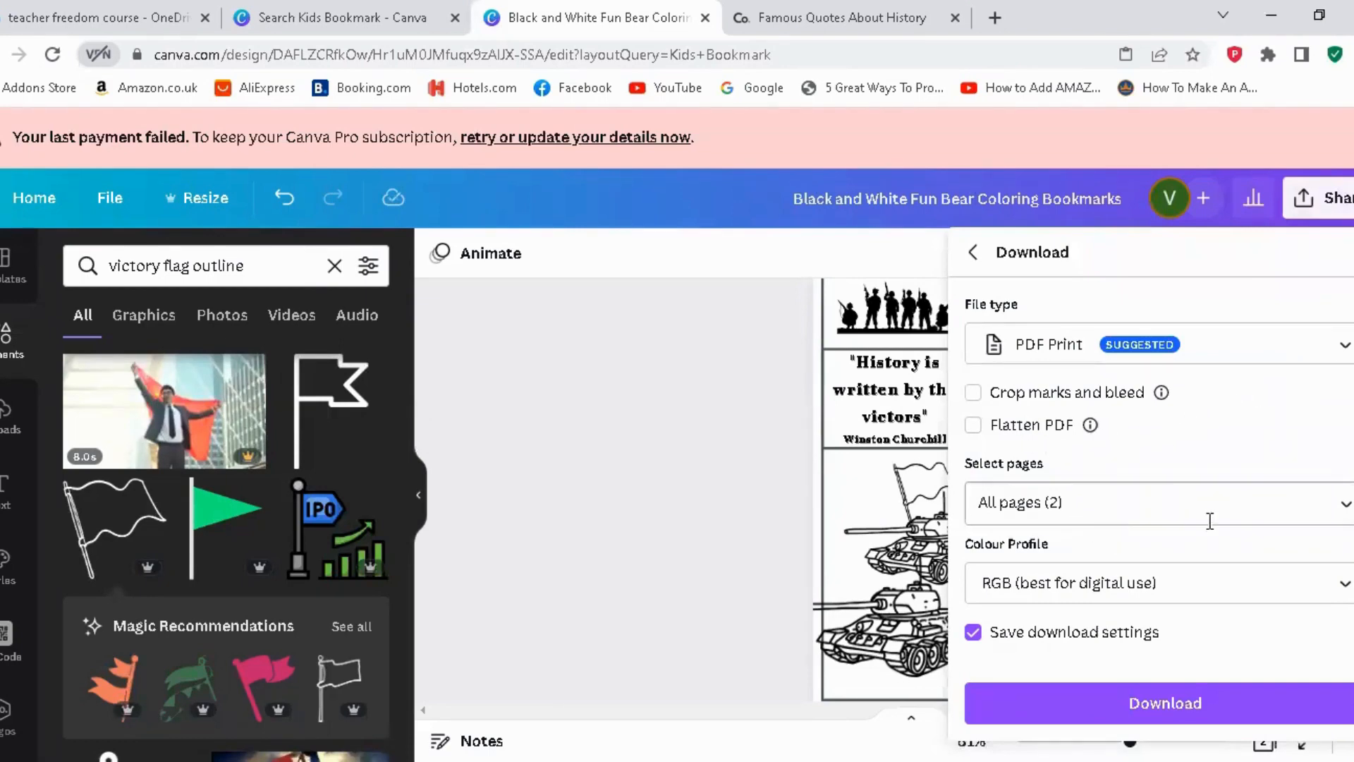
pyautogui.click(1342, 502)
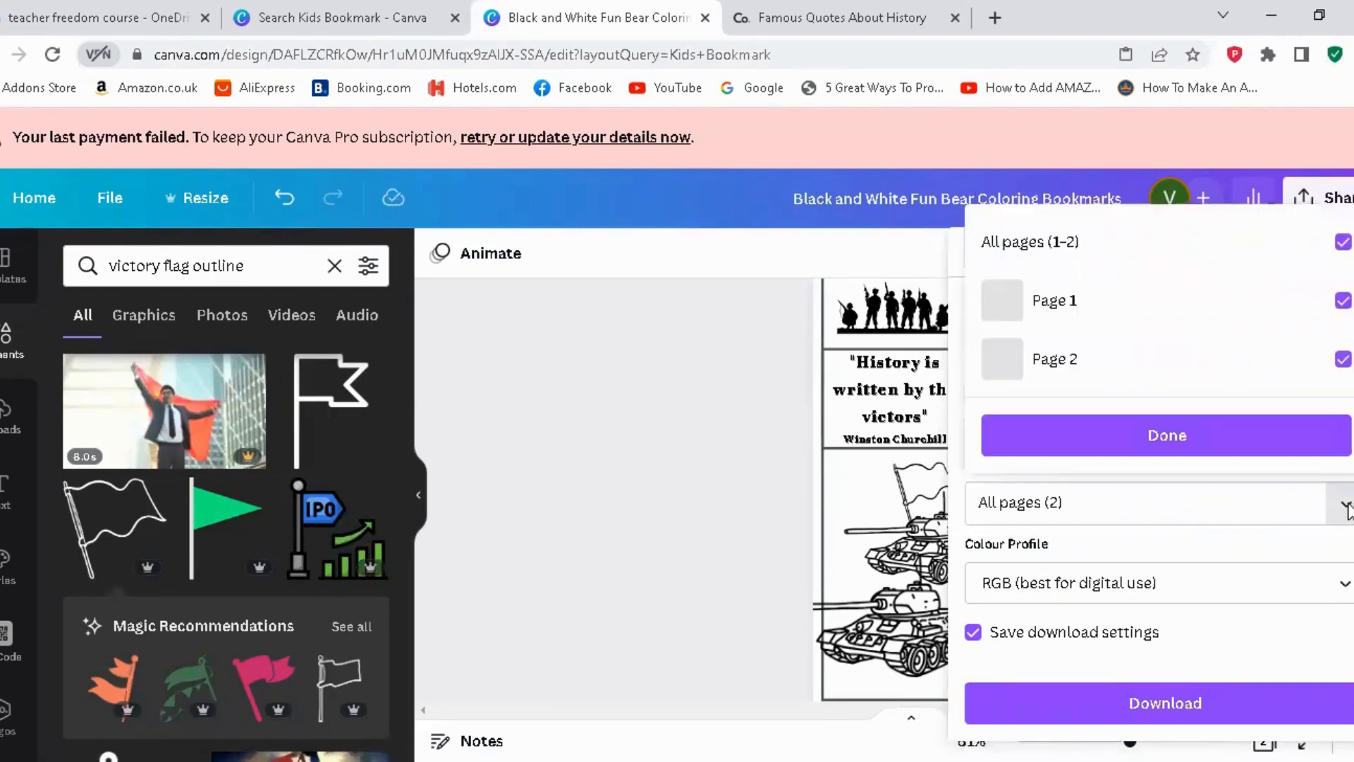
pyautogui.click(1343, 360)
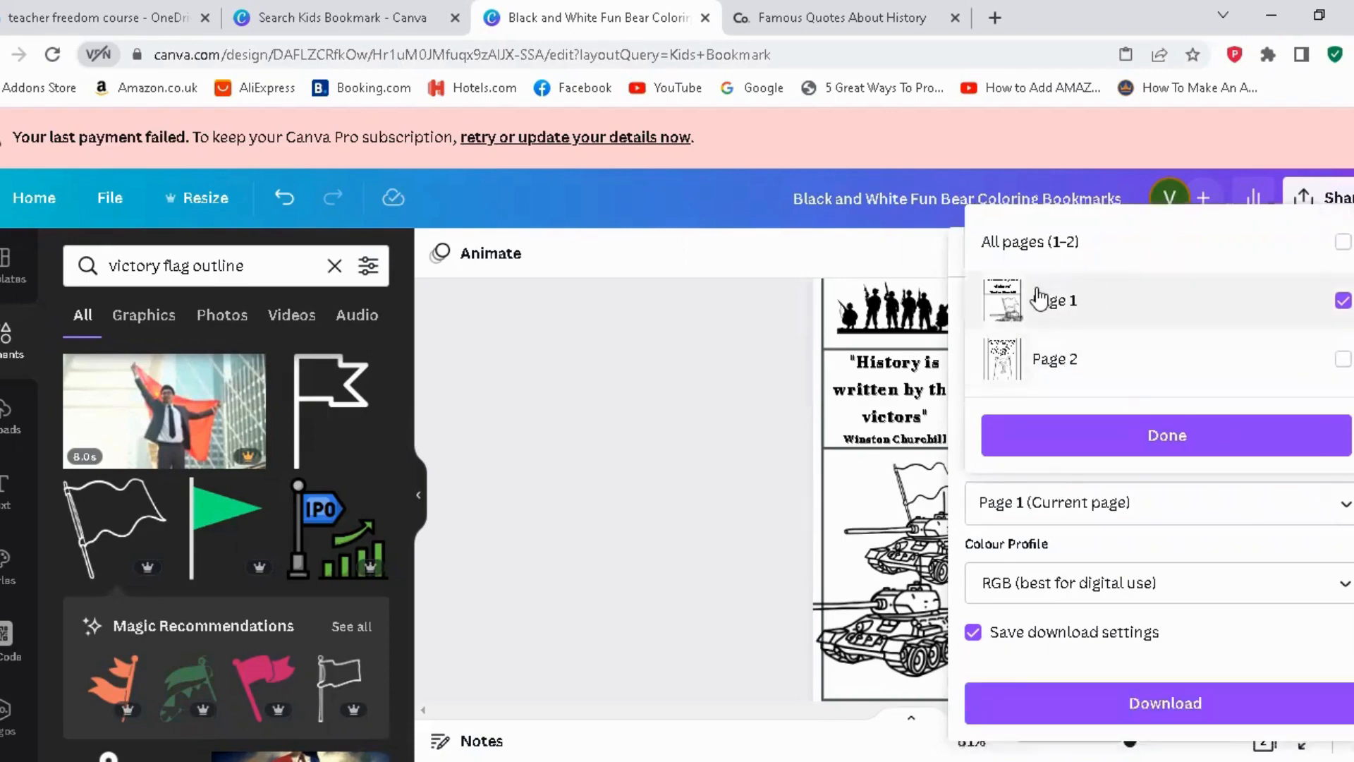
pyautogui.click(1141, 437)
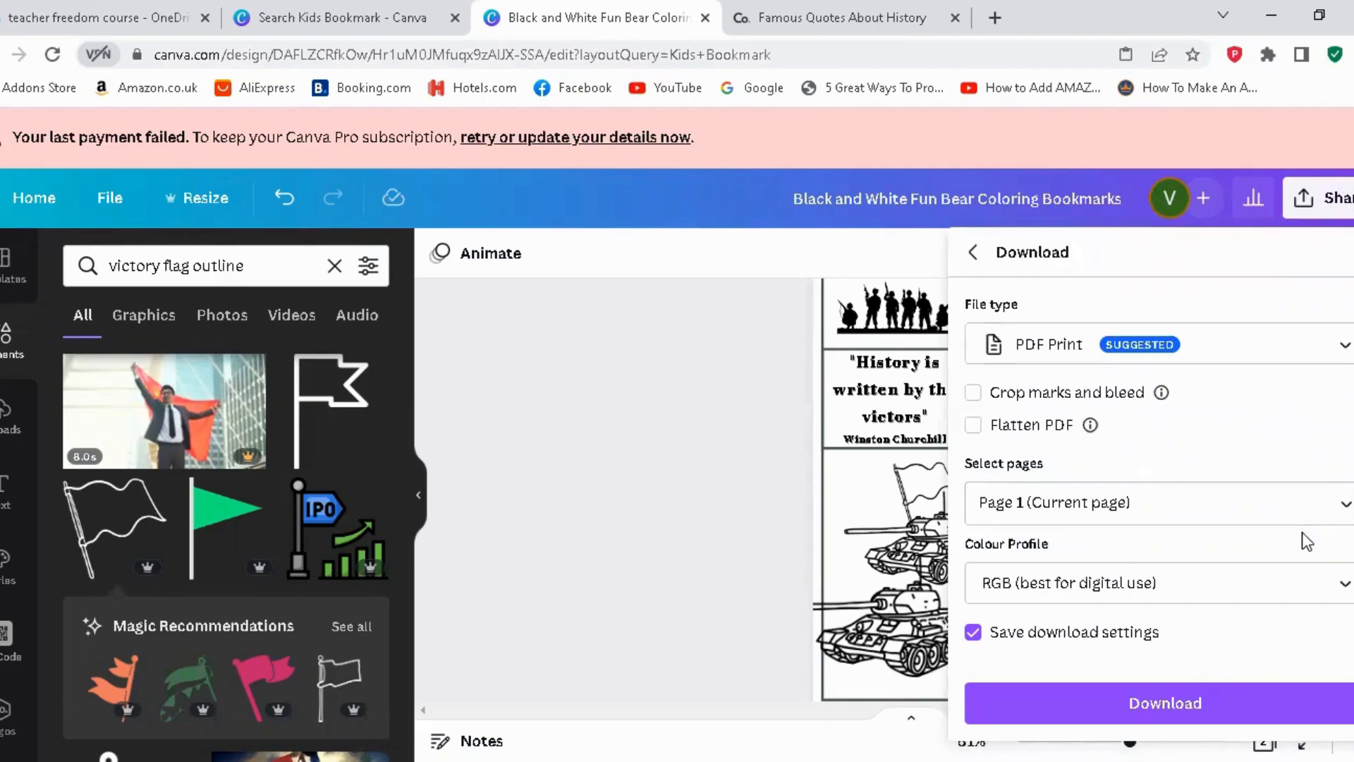
# Check the colour profile choices for the PDF download, then close the download settings
pyautogui.click(1346, 584)
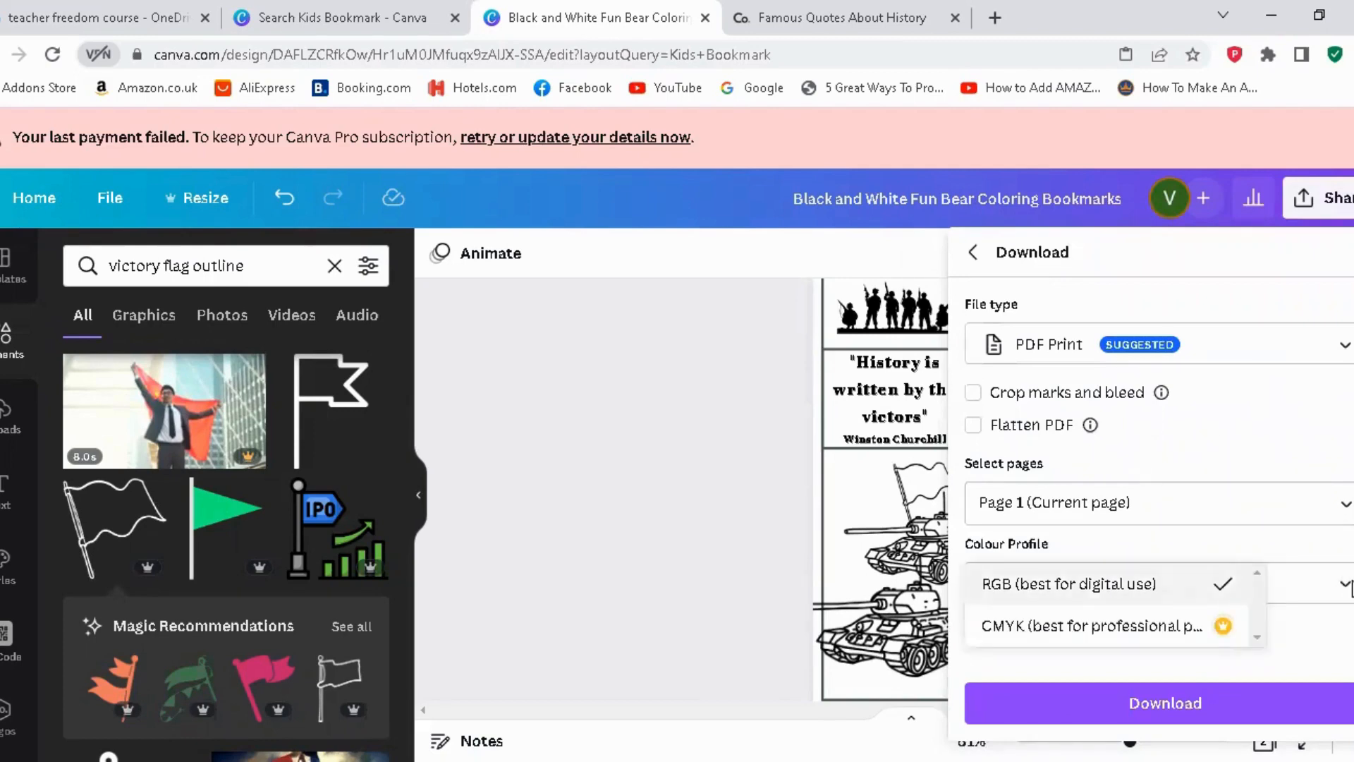
pyautogui.click(1305, 422)
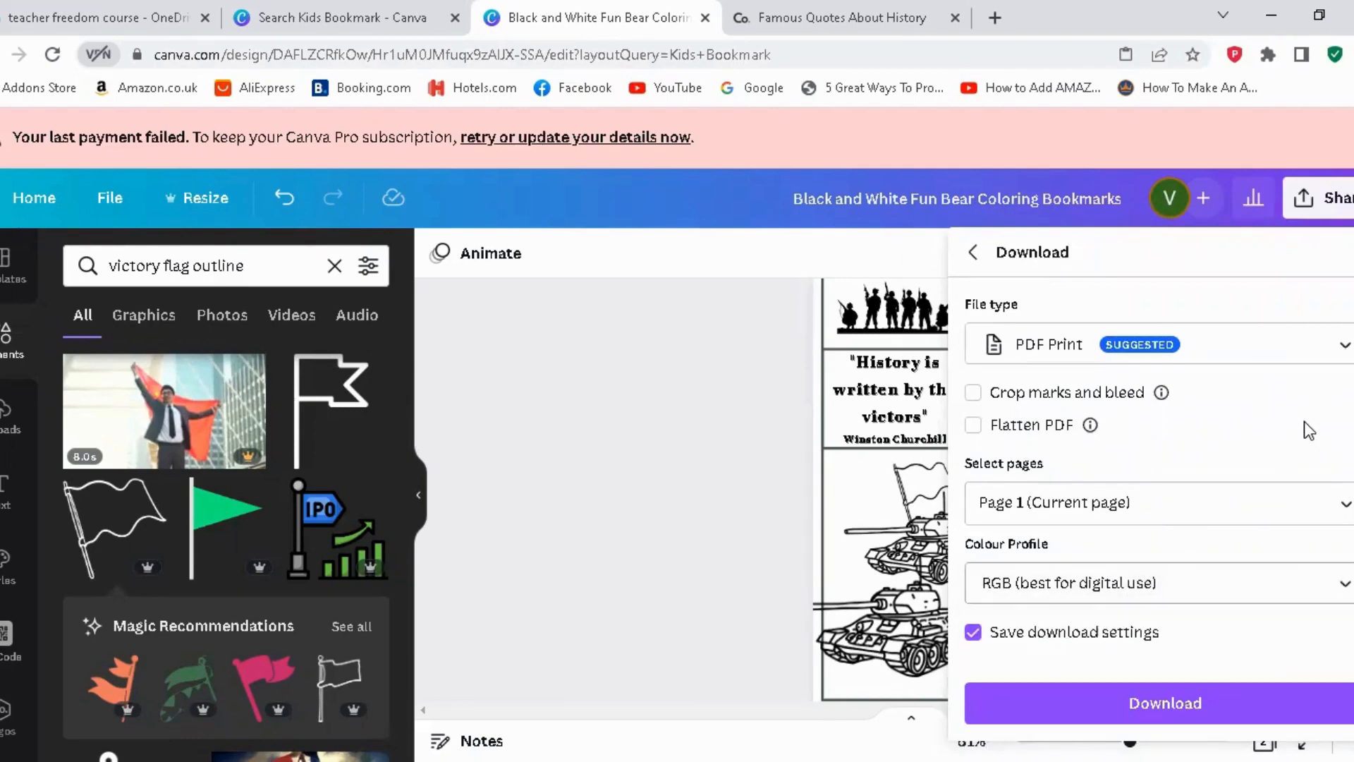
pyautogui.press('Escape')
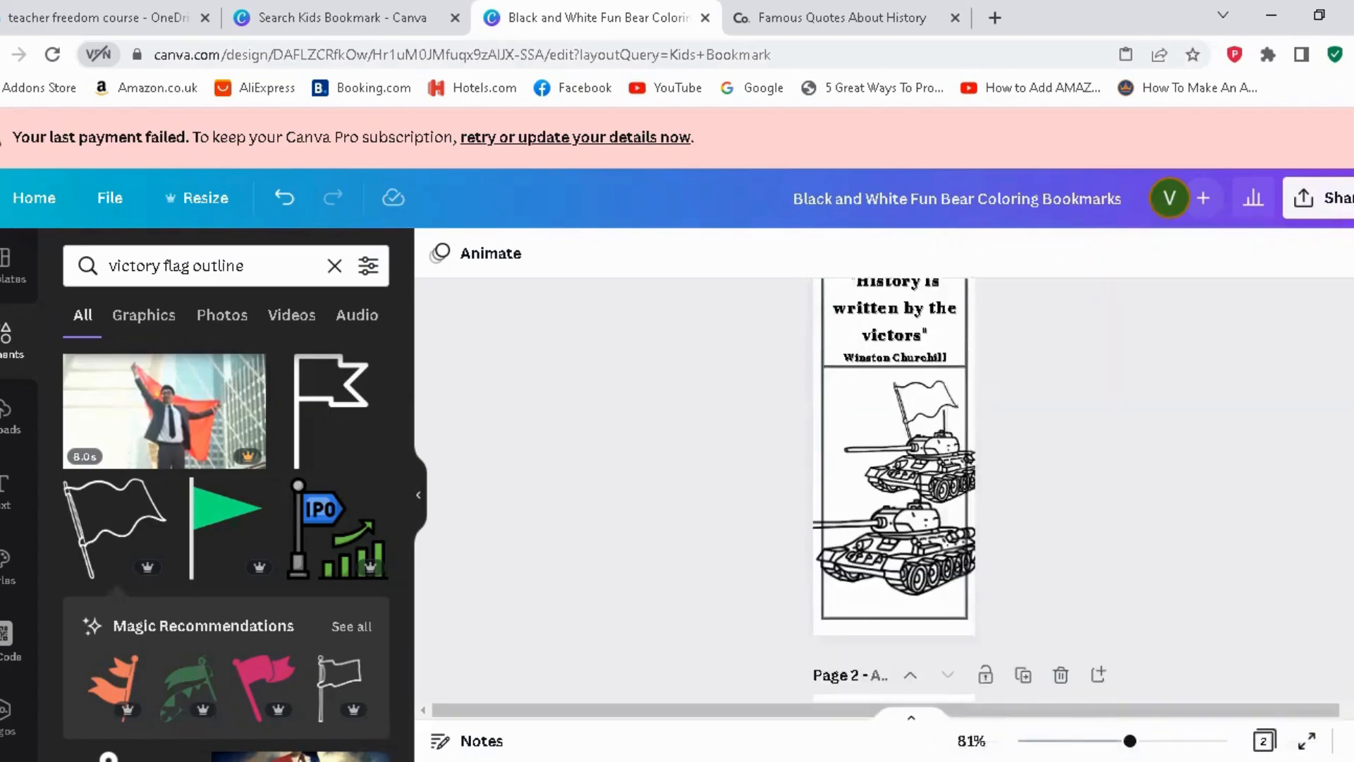
# Download page 1 of the bookmark as a PDF Print file with the RGB colour profile
pyautogui.click(1318, 201)
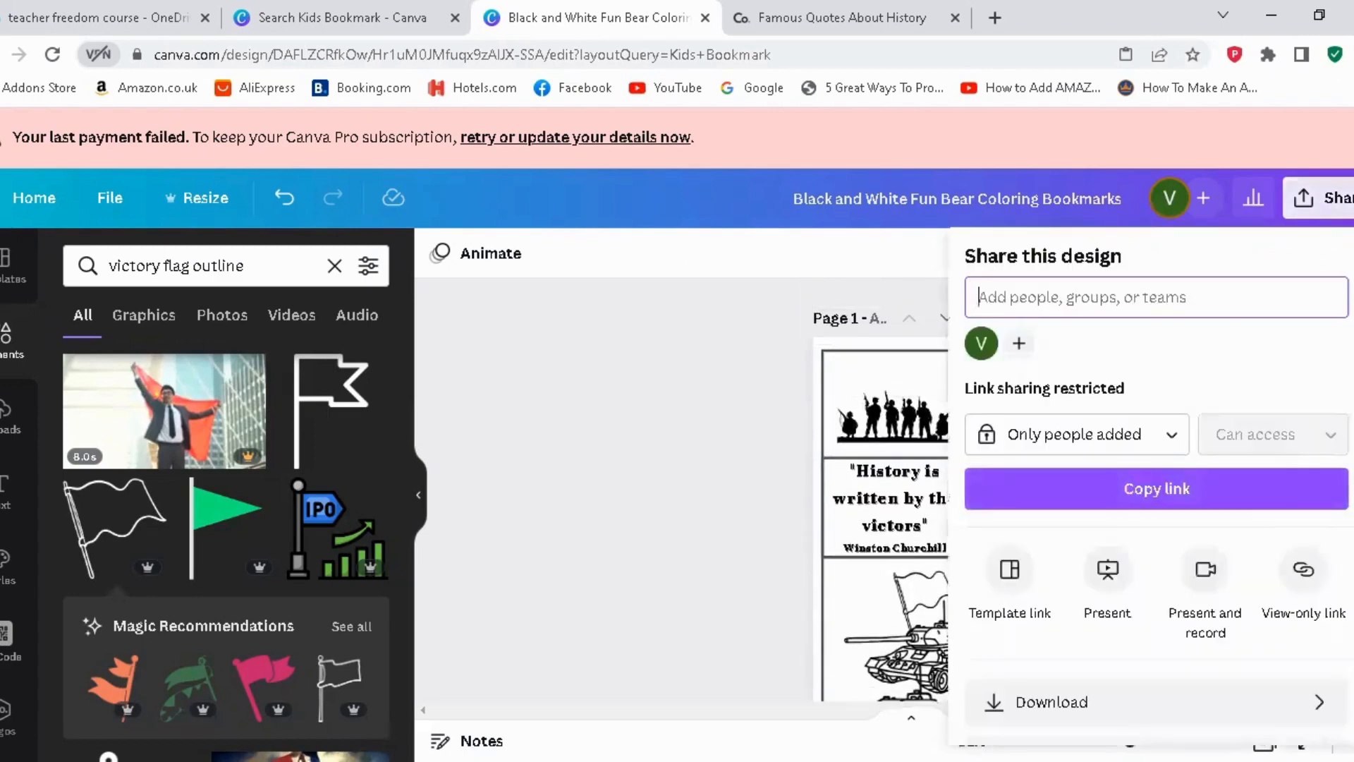
pyautogui.scroll(-2, 1203, 559)
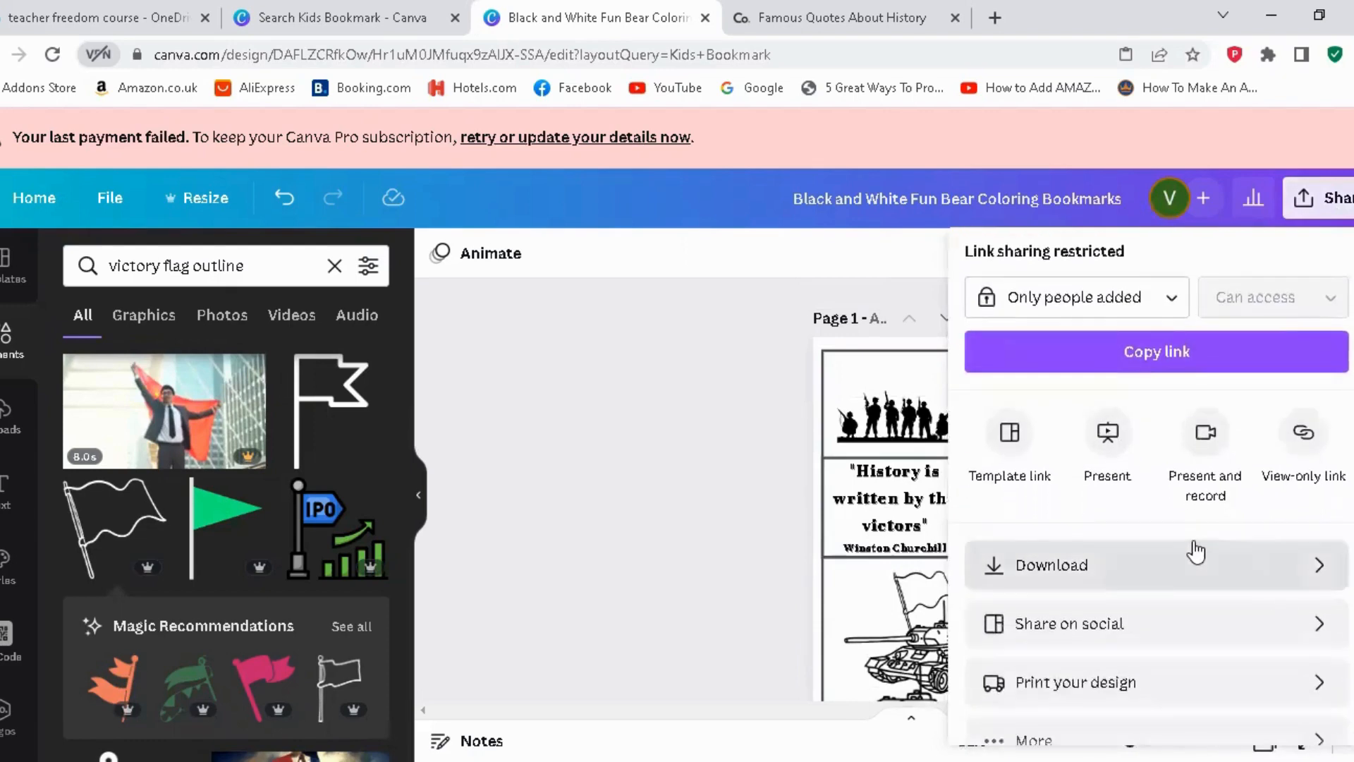
pyautogui.click(1194, 550)
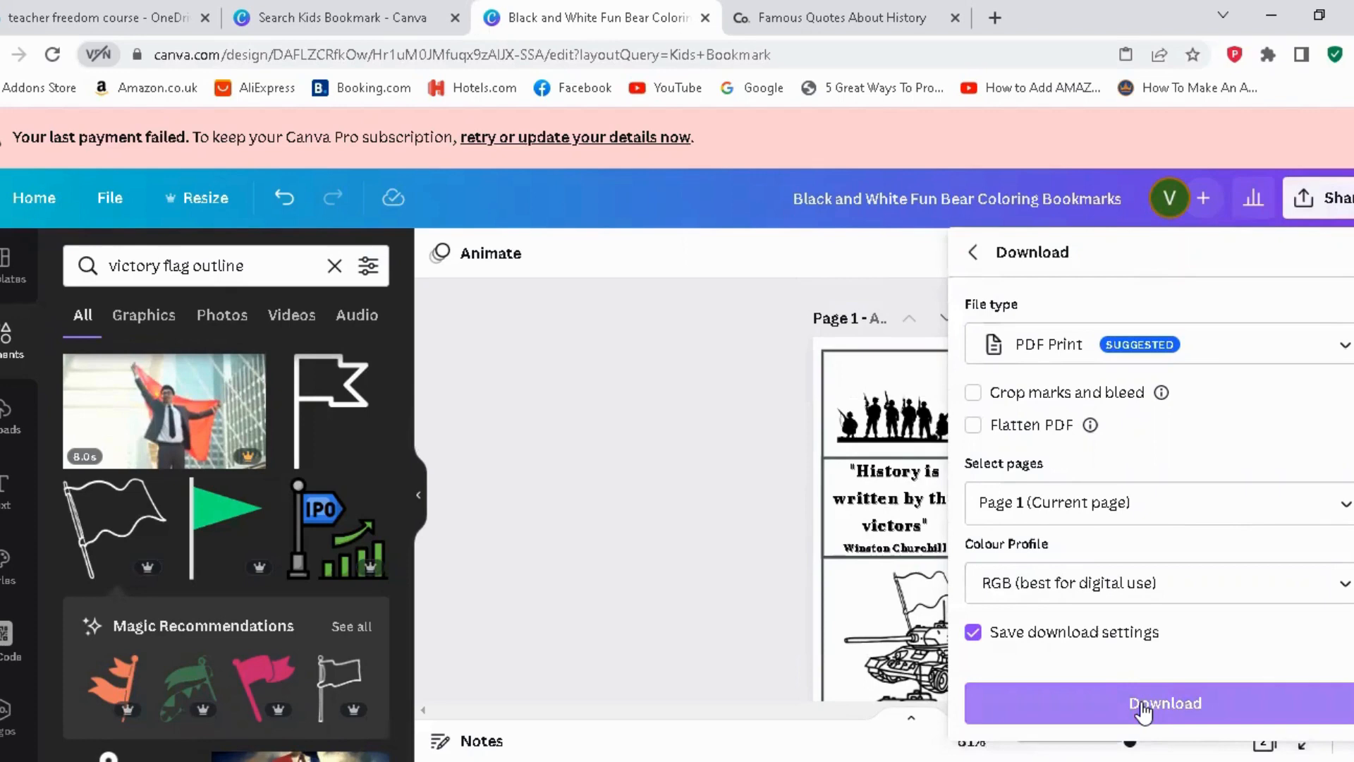
pyautogui.click(1141, 701)
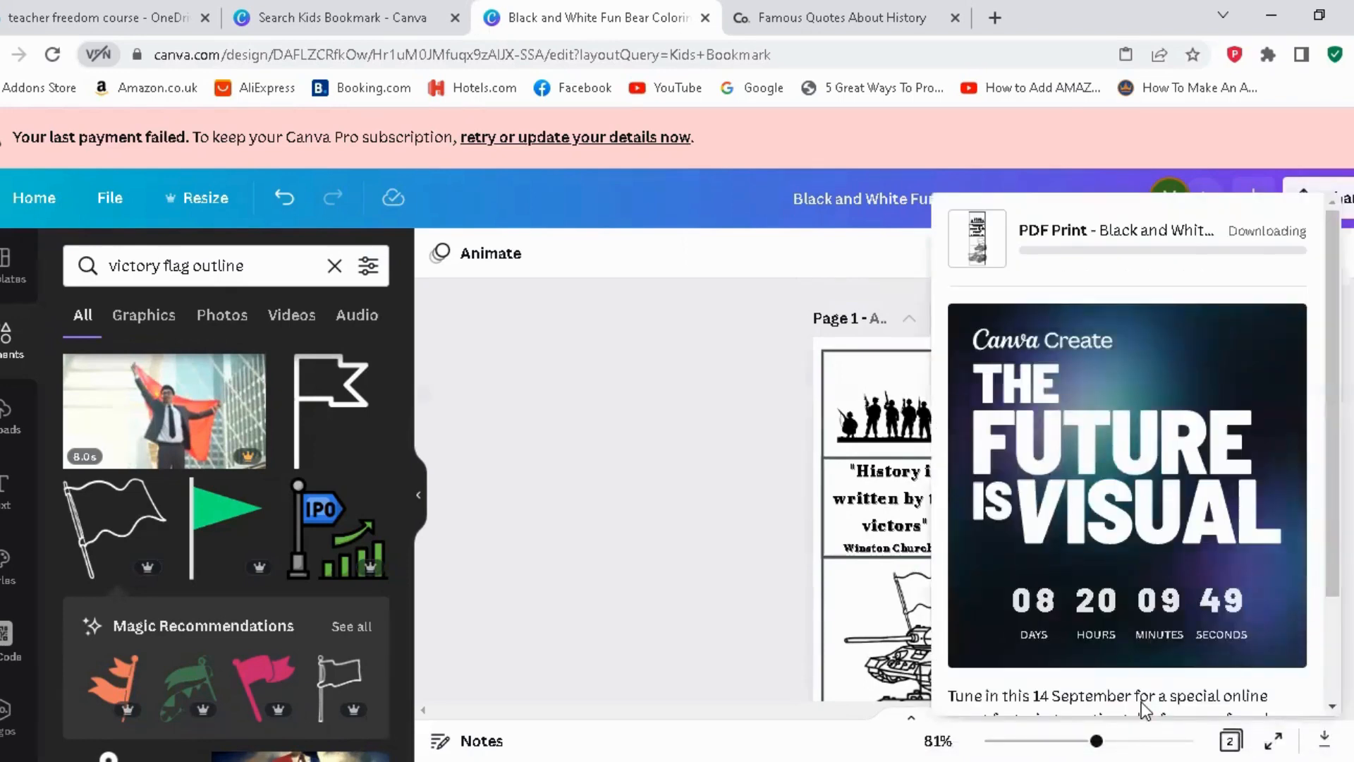